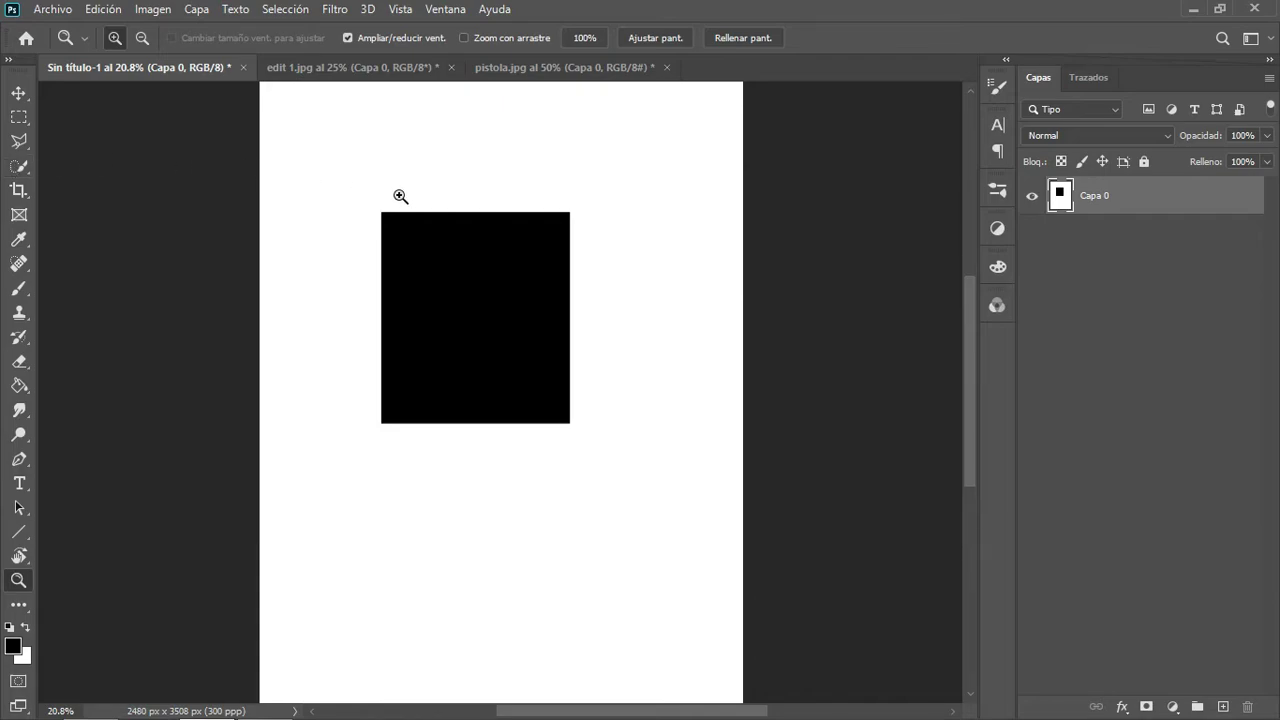
Use the Magic Wand to select the black rectangle, briefly trying the white page before reselecting it.
click(18, 171)
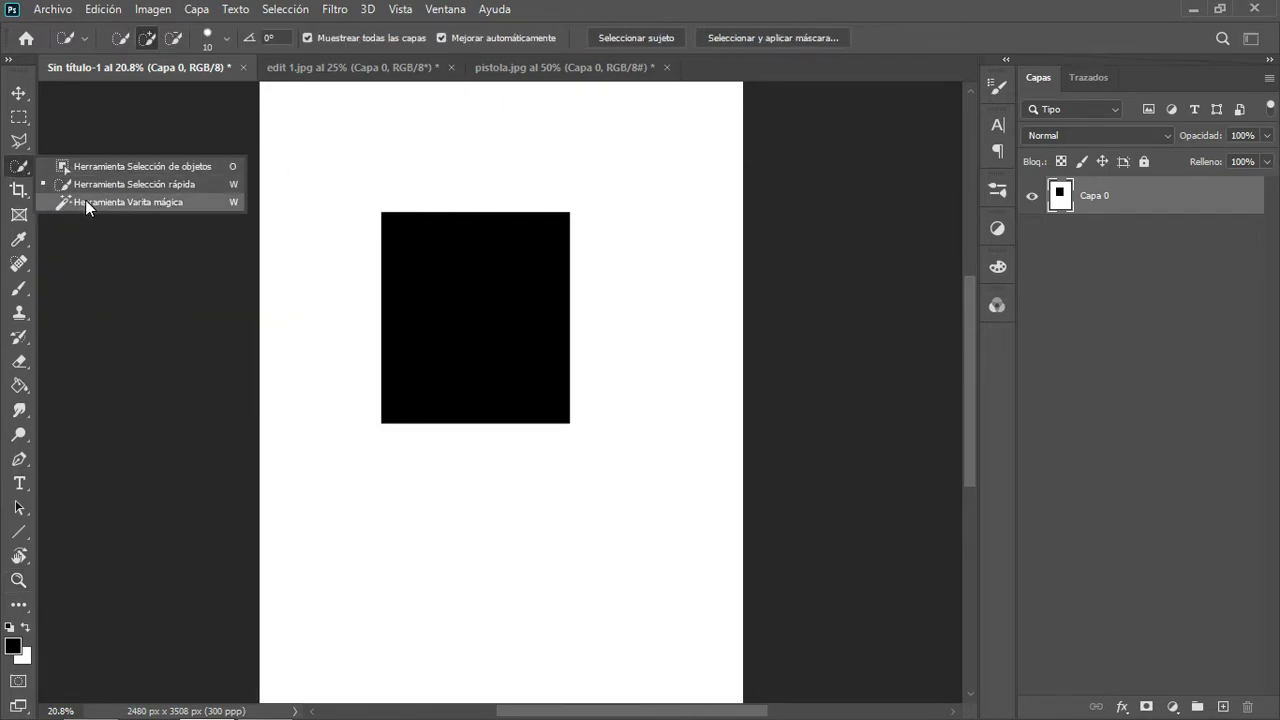
click(144, 203)
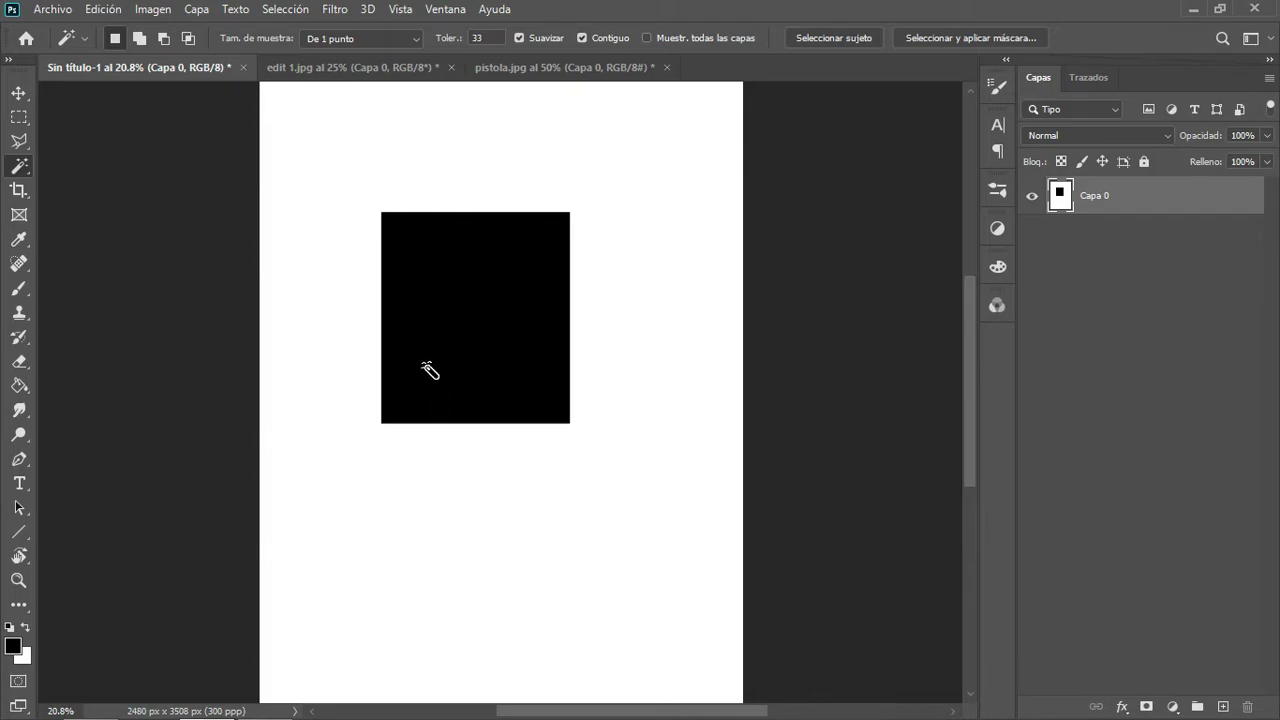
click(482, 340)
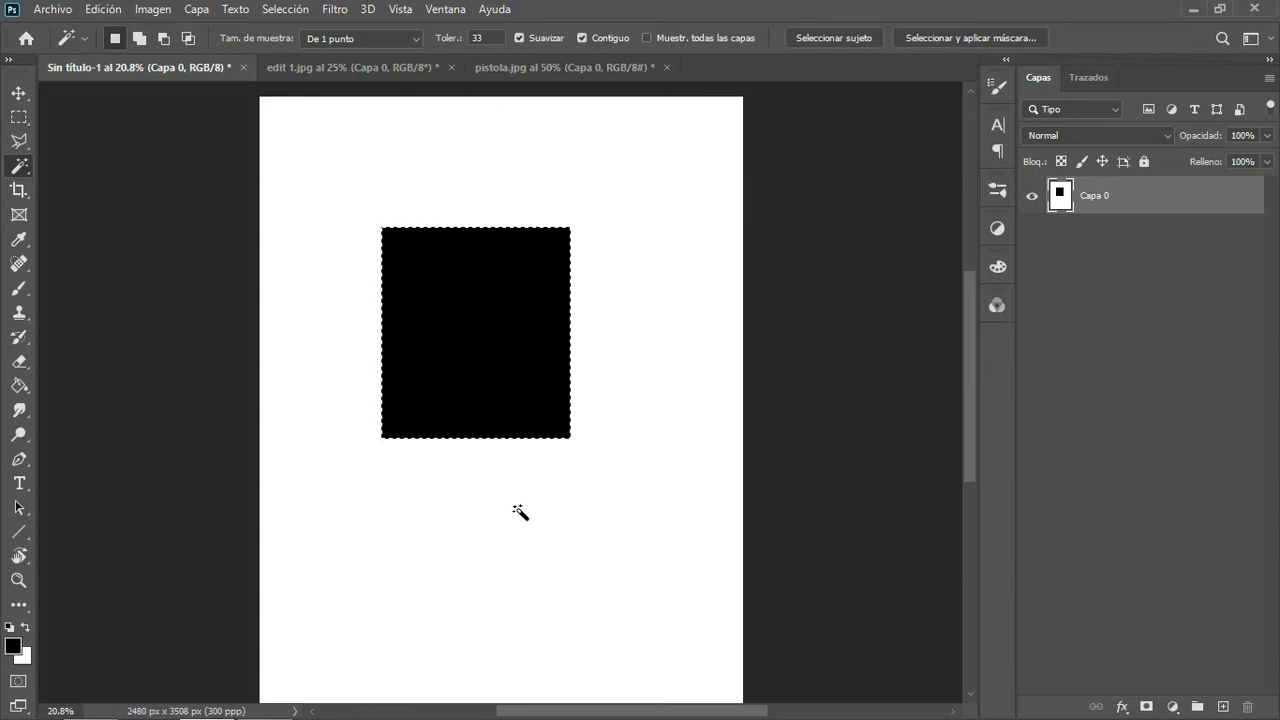
click(514, 507)
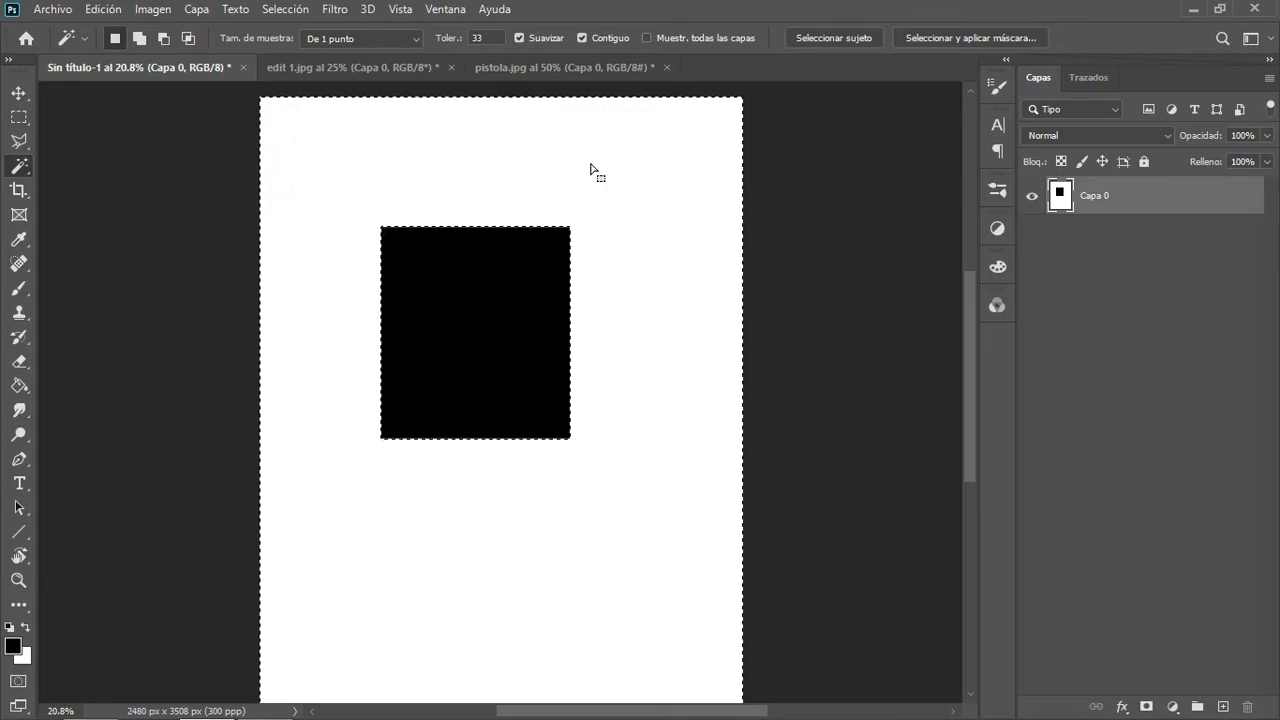
click(434, 334)
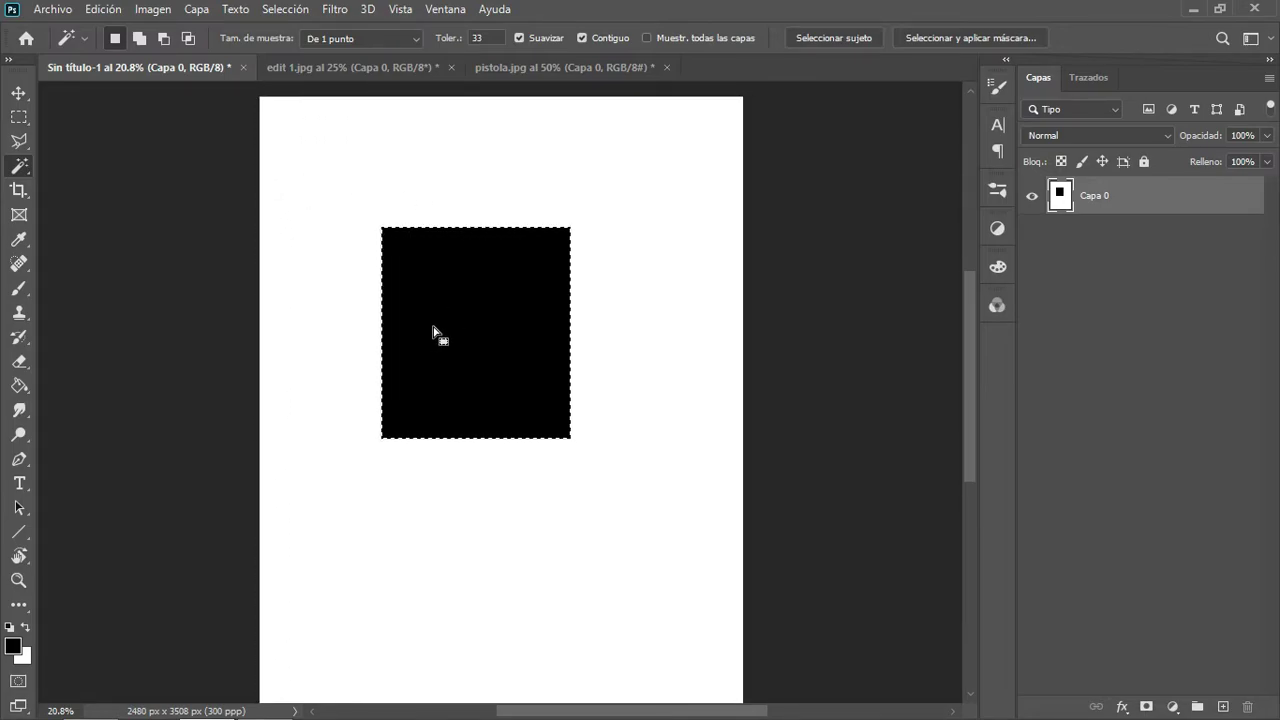
click(19, 93)
mouse_move(462, 315)
mouse_down()
mouse_move(397, 445)
mouse_move(511, 386)
mouse_up()
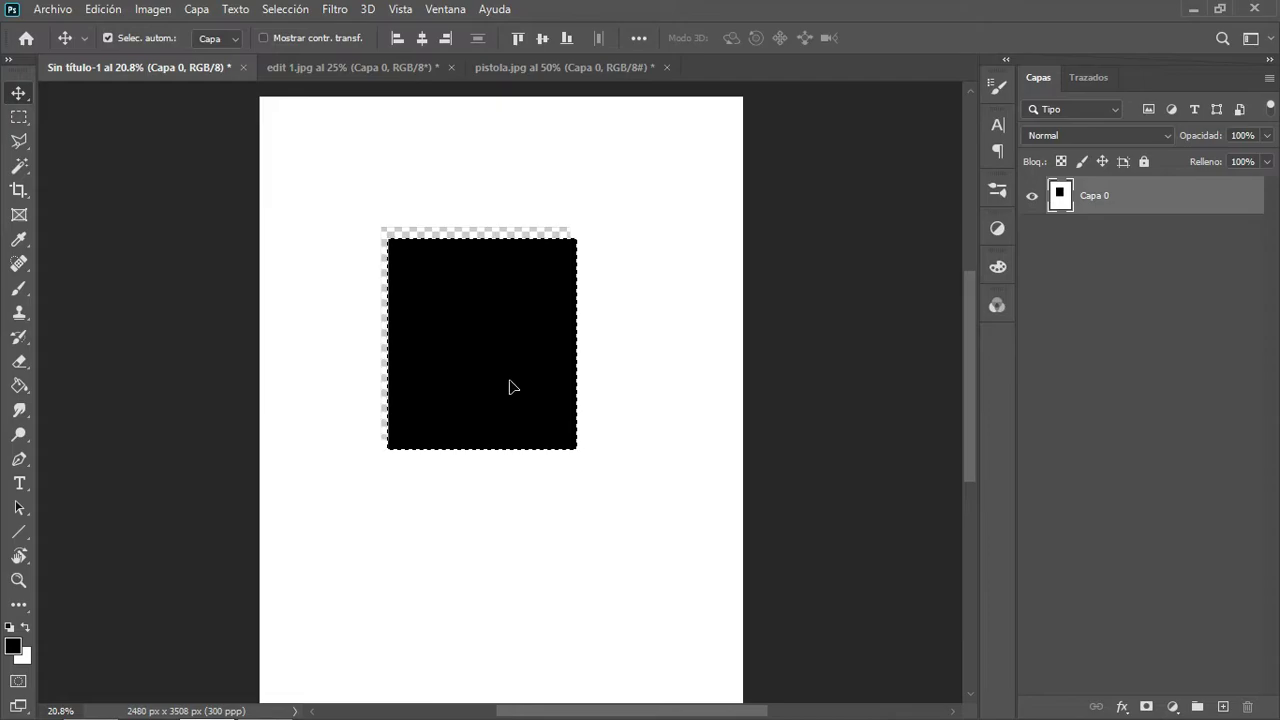
key(ctrl)
key(ctrl+t)
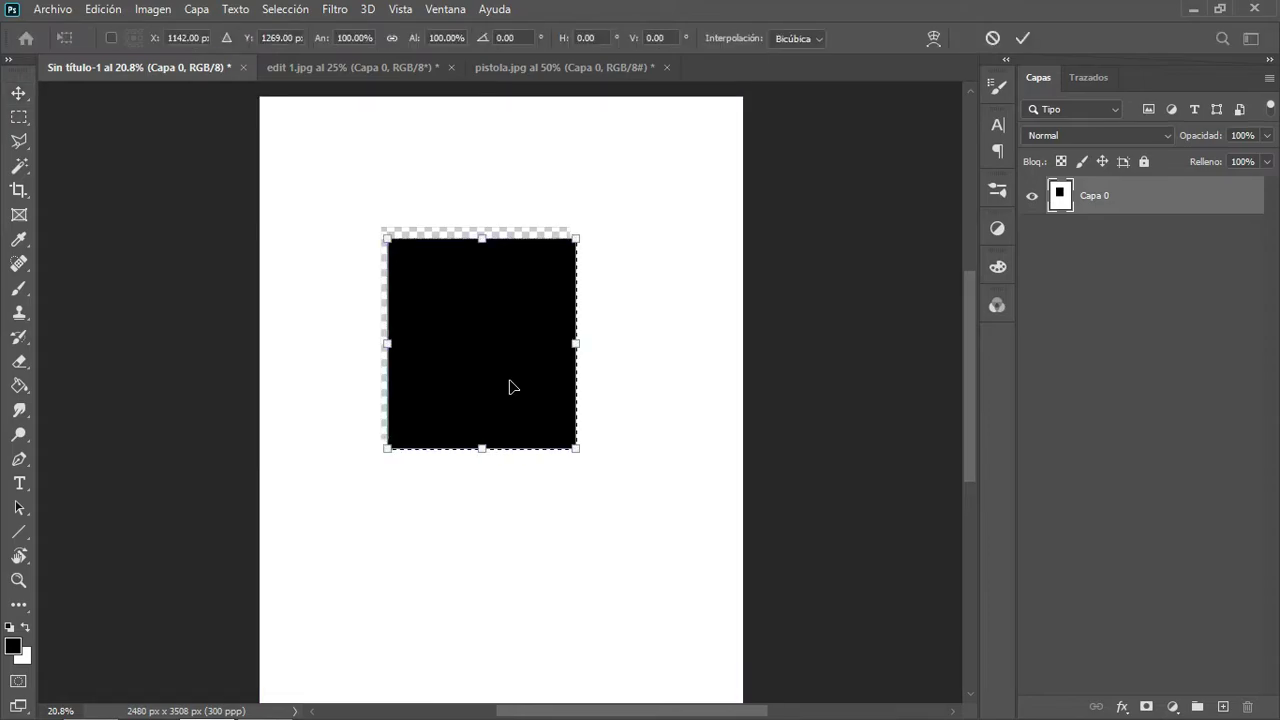
drag(386, 238, 501, 393)
key(Return)
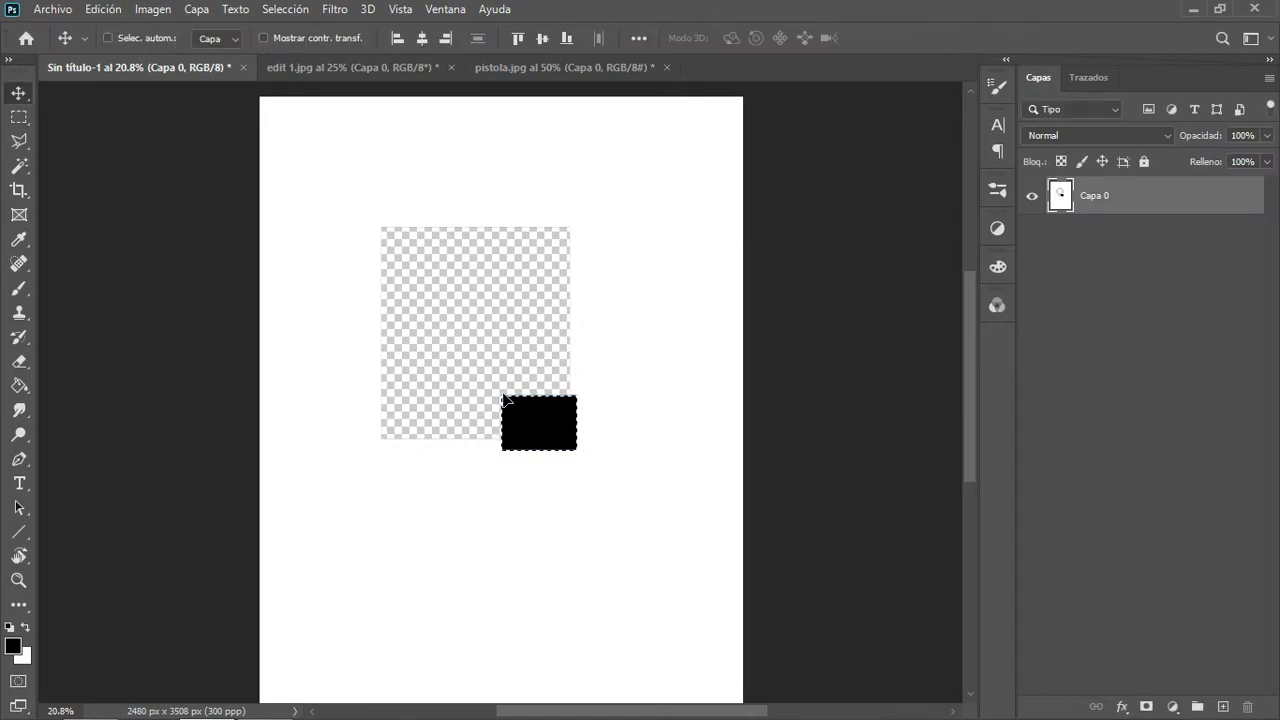
key(ctrl+z)
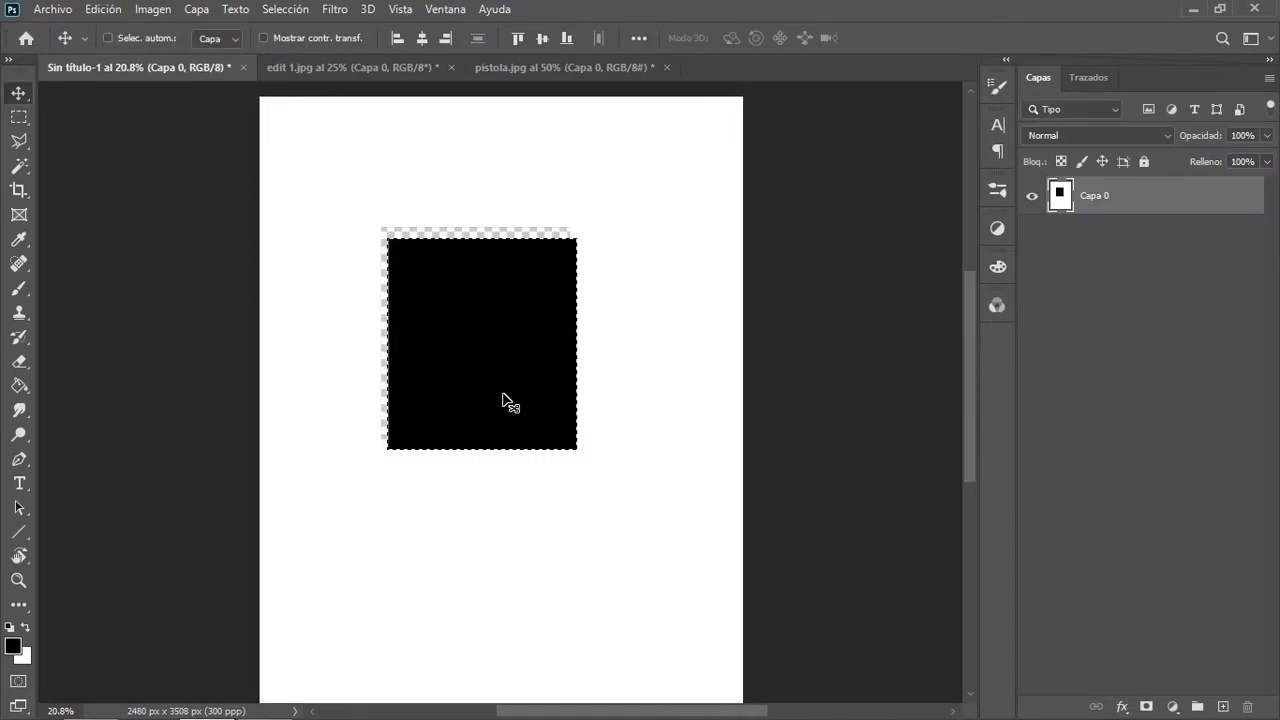
key(ctrl+z)
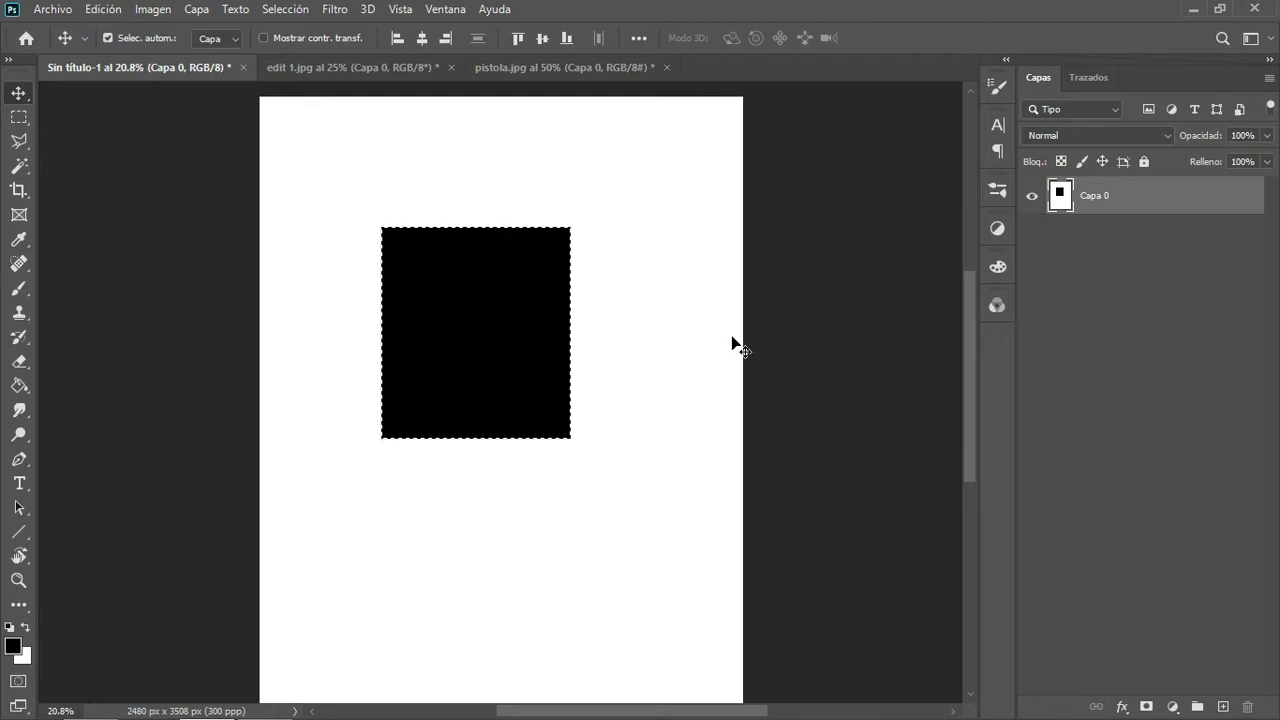
key(ctrl)
key(ctrl+d)
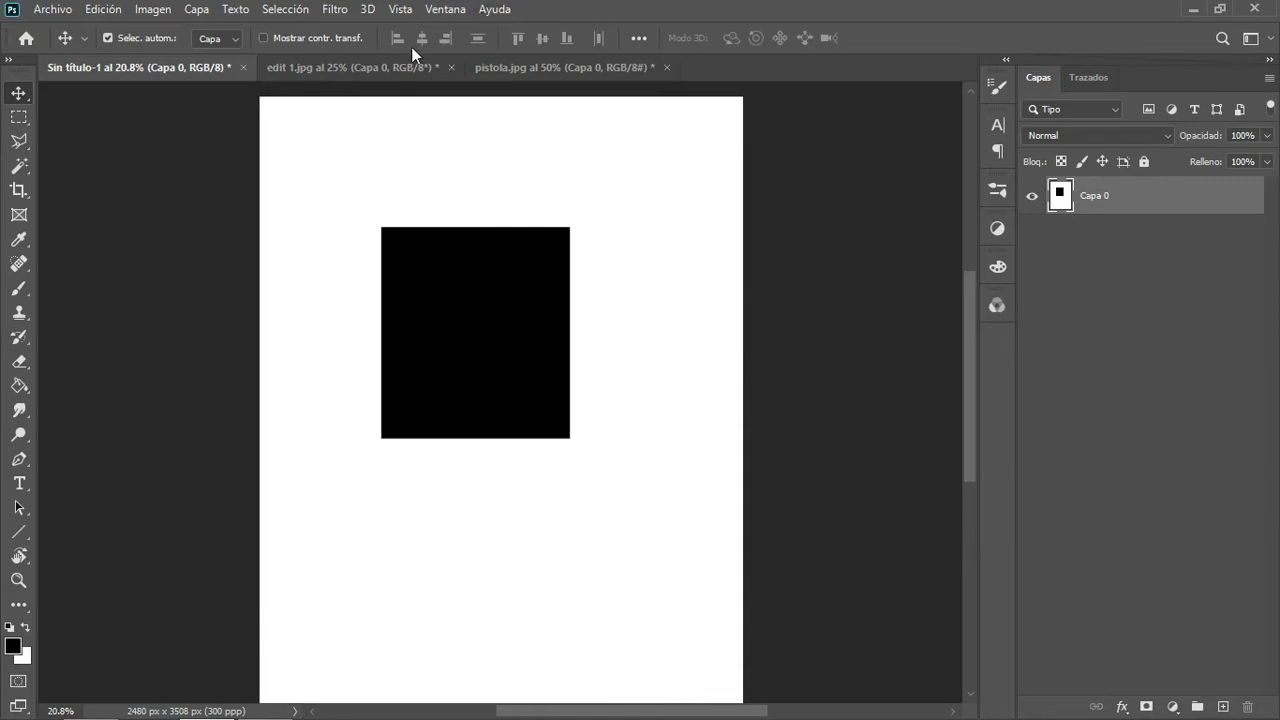
Switch to edit 1.jpg and Magic Wand the jacket's black area and lower white patch.
click(395, 72)
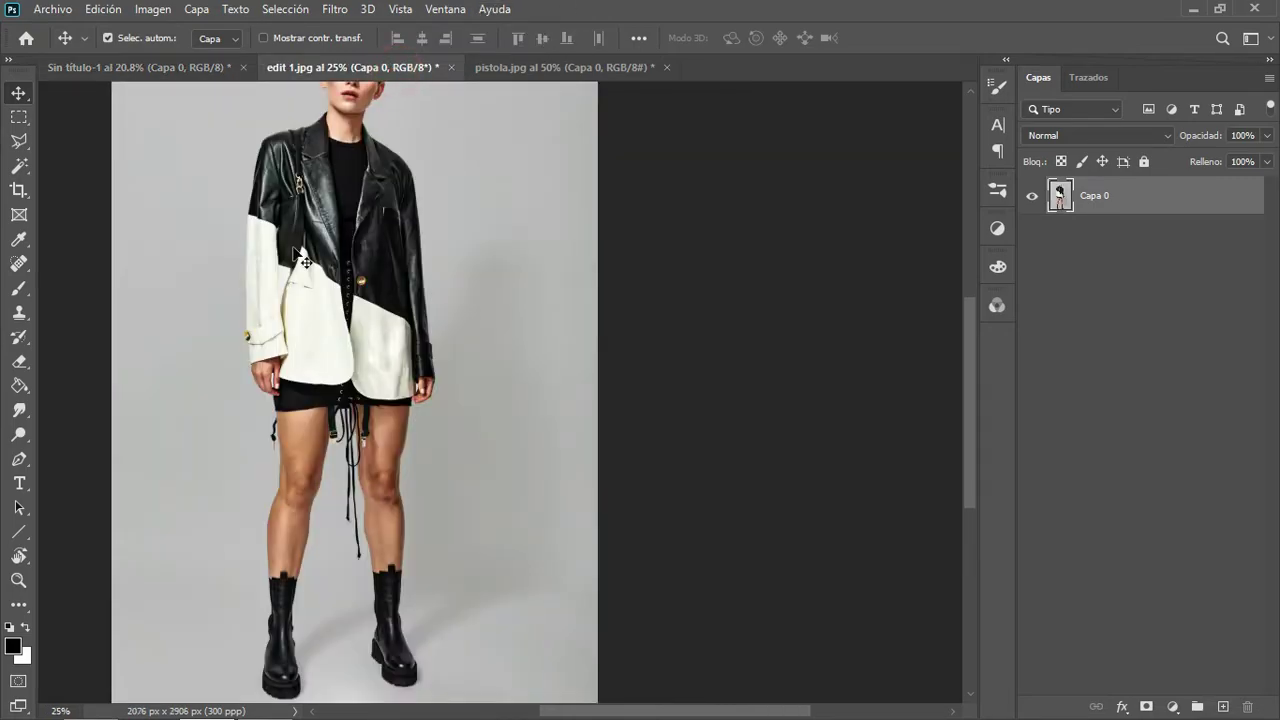
click(19, 165)
scroll(489, 266, up, 3)
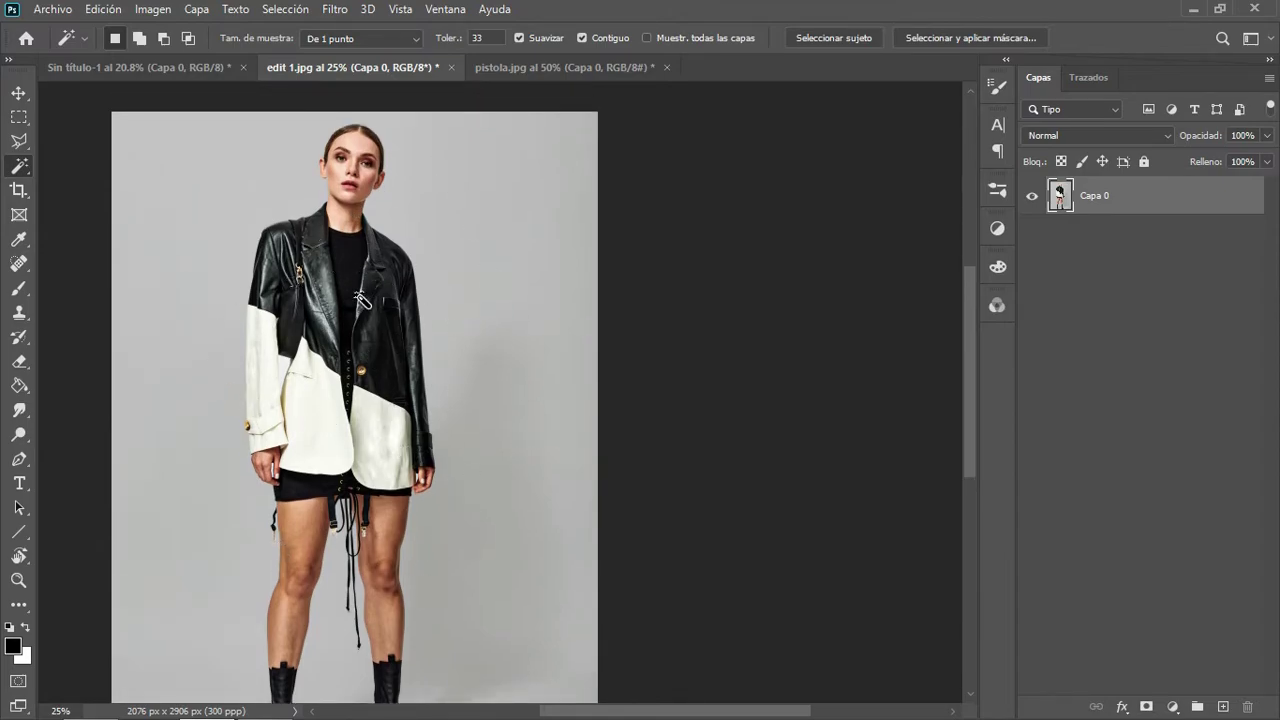
click(348, 268)
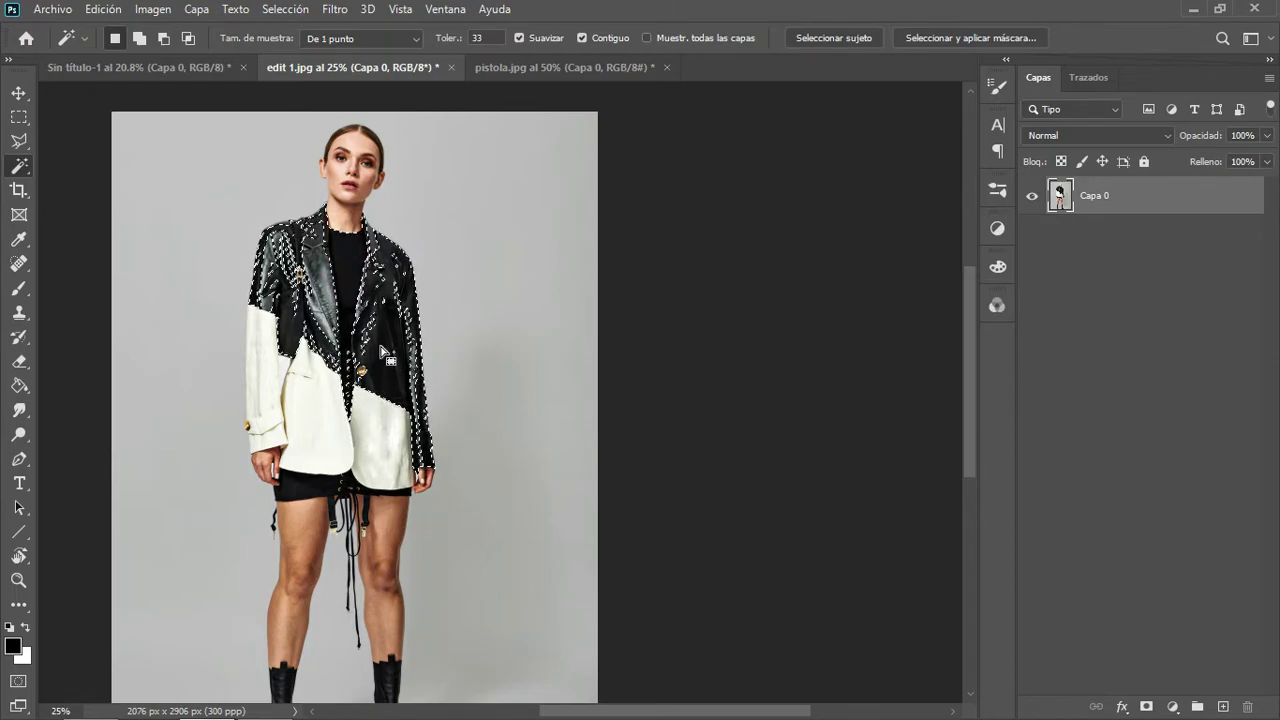
click(380, 344)
click(382, 448)
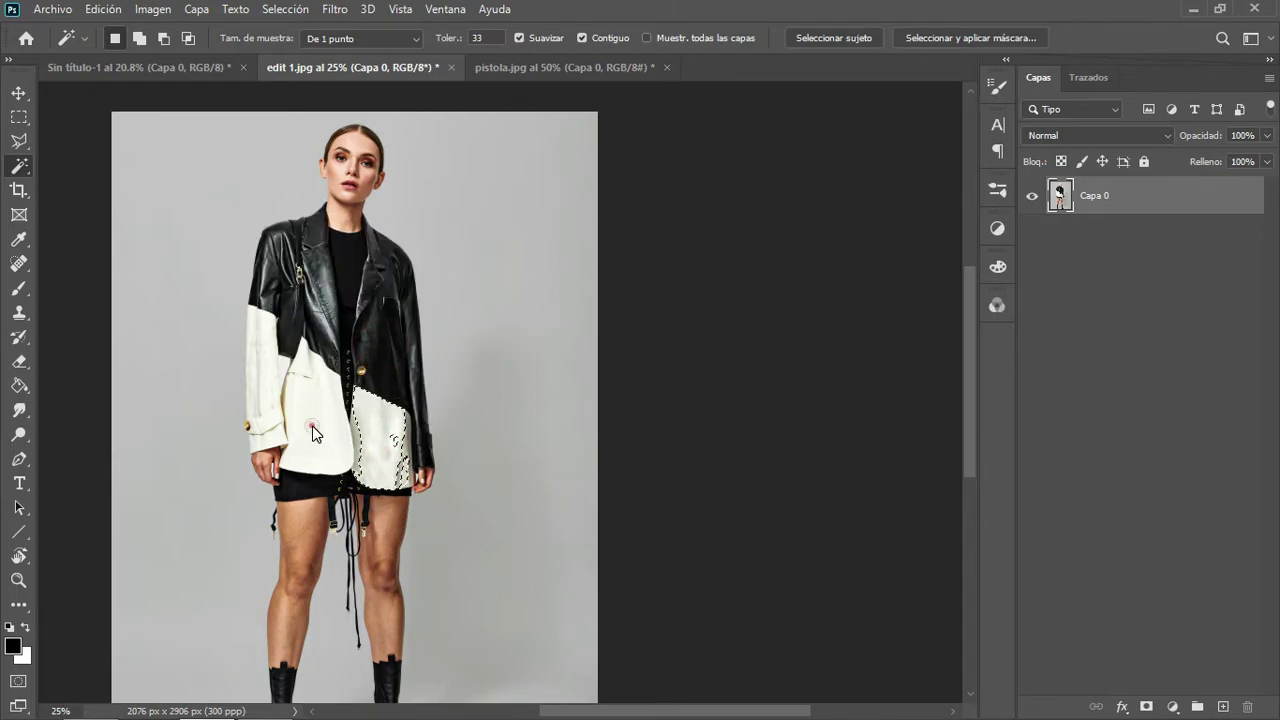
Try Magic Wand selections on the sleeve, black jacket and forehead, then clear the selection.
click(265, 343)
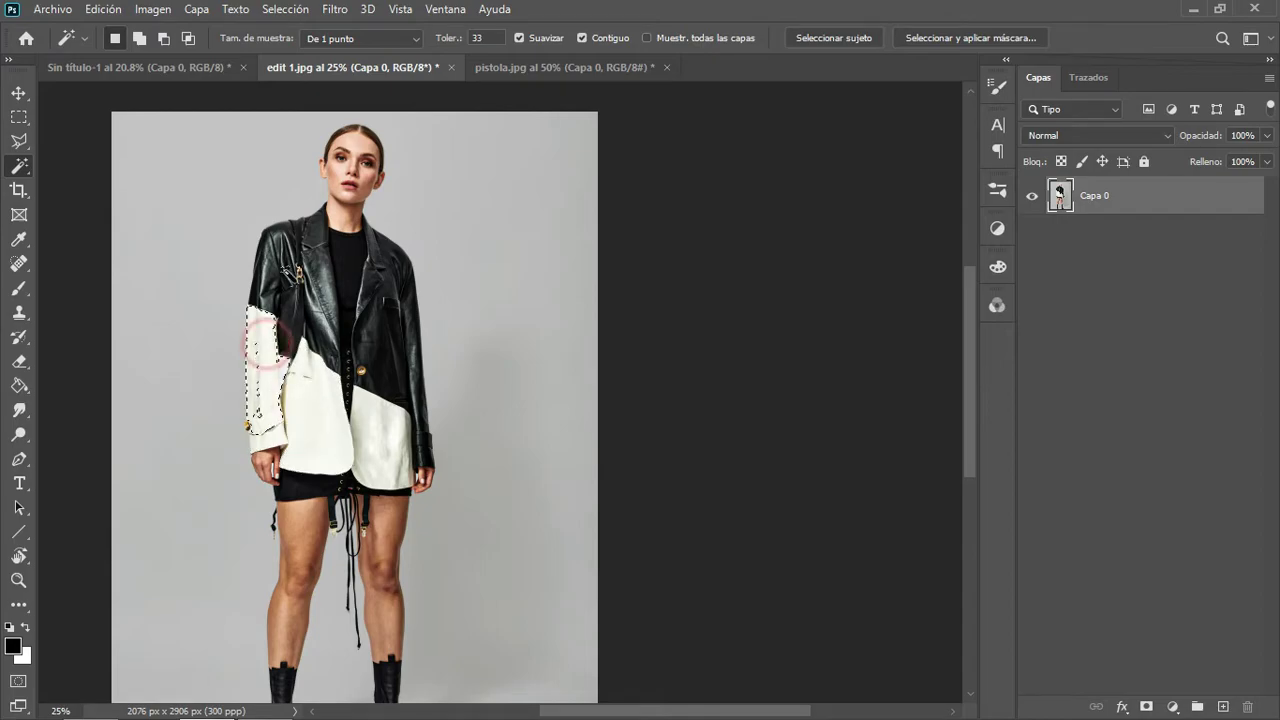
click(306, 240)
click(350, 145)
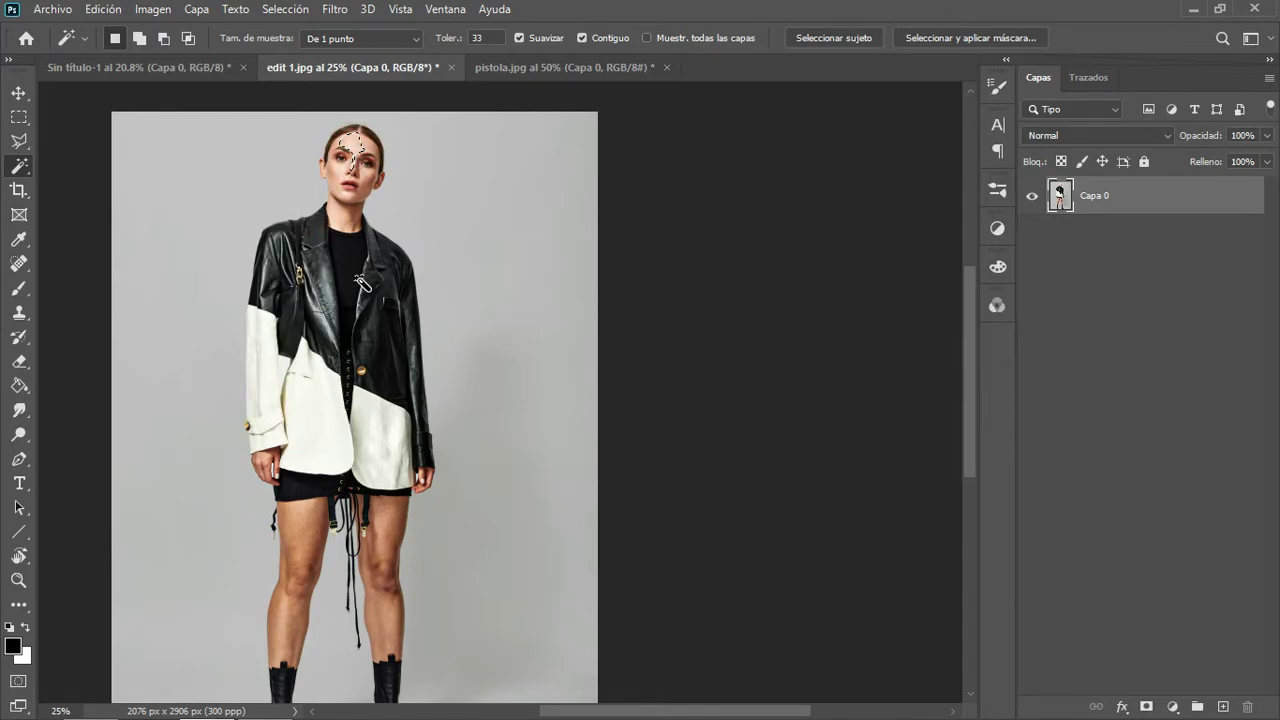
key(ctrl+d)
right_click(19, 166)
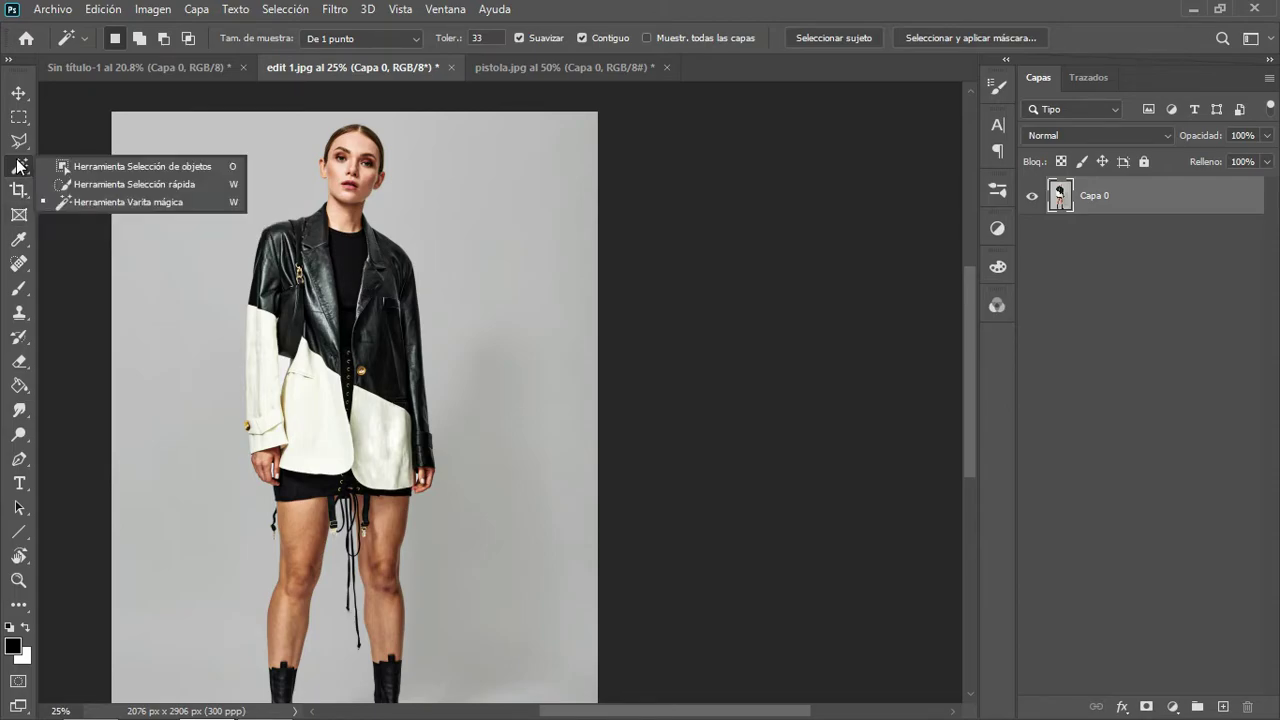
Set Quick Selection to a 72 px brush in Add mode and paint over the model's head and chest.
click(93, 184)
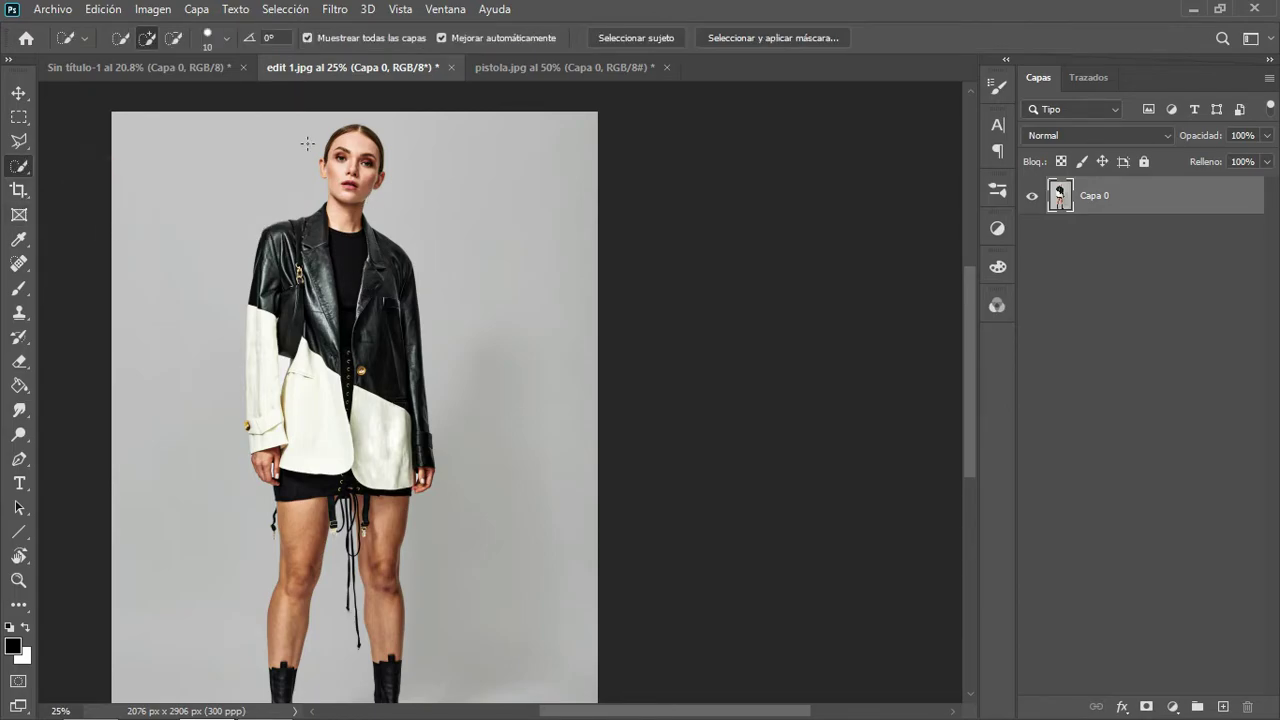
click(208, 34)
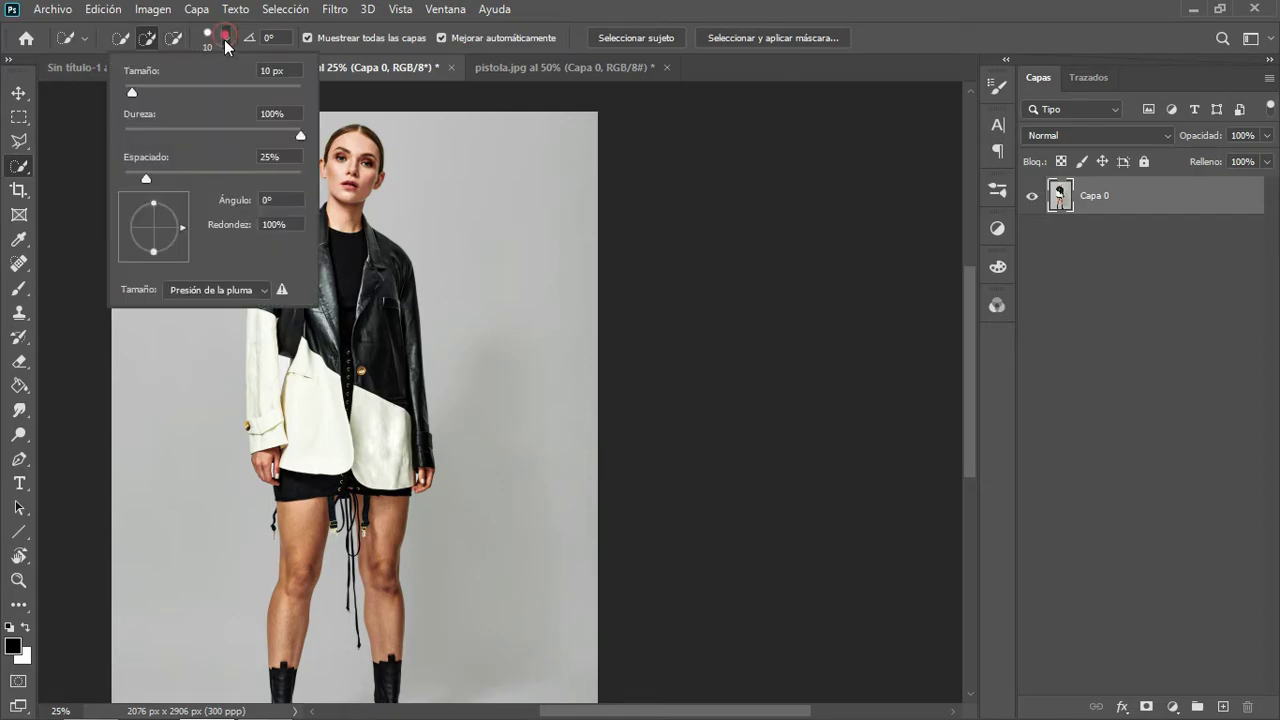
click(140, 92)
drag(140, 92, 187, 92)
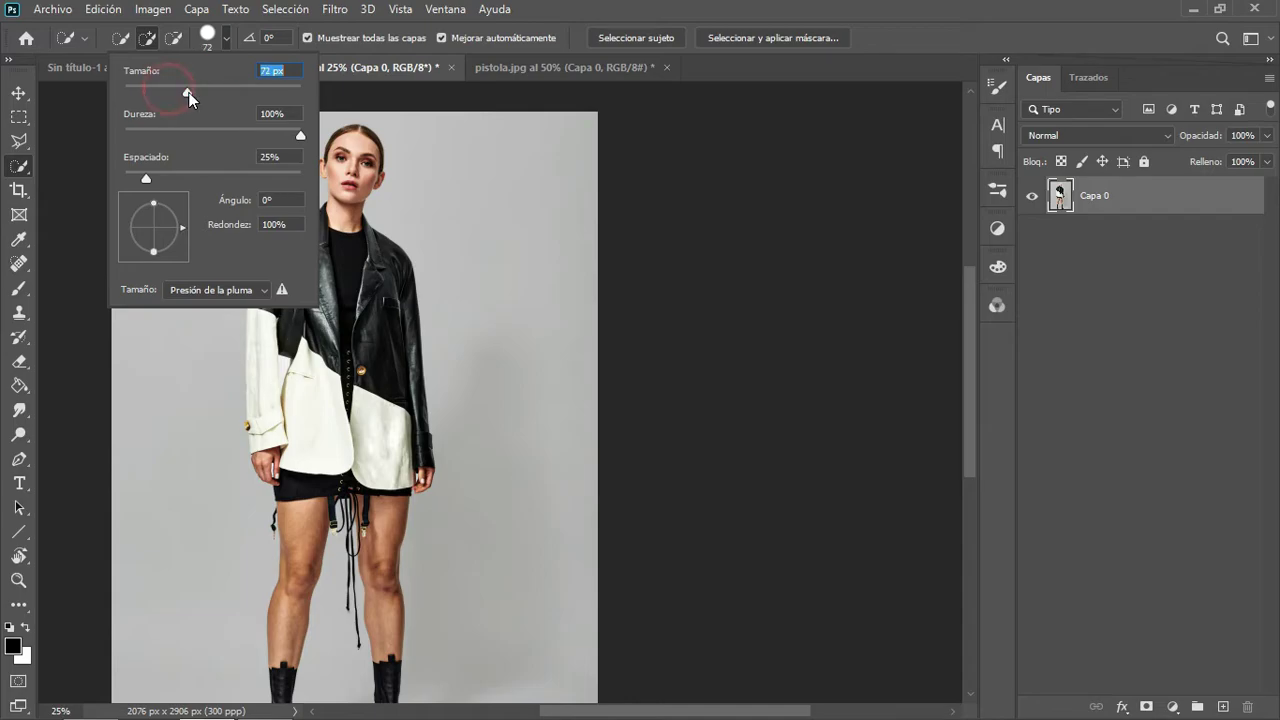
click(442, 38)
click(226, 37)
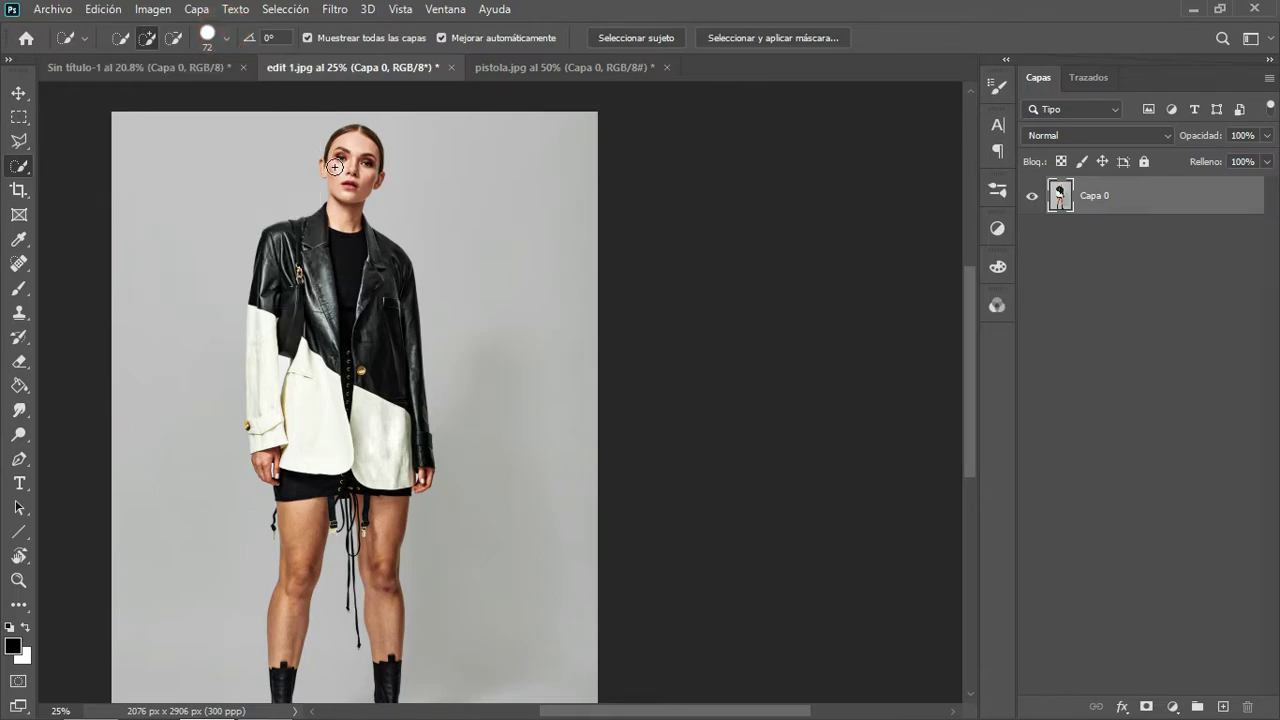
click(148, 37)
mouse_move(352, 132)
mouse_down()
mouse_move(326, 312)
mouse_move(290, 407)
mouse_move(371, 523)
mouse_up()
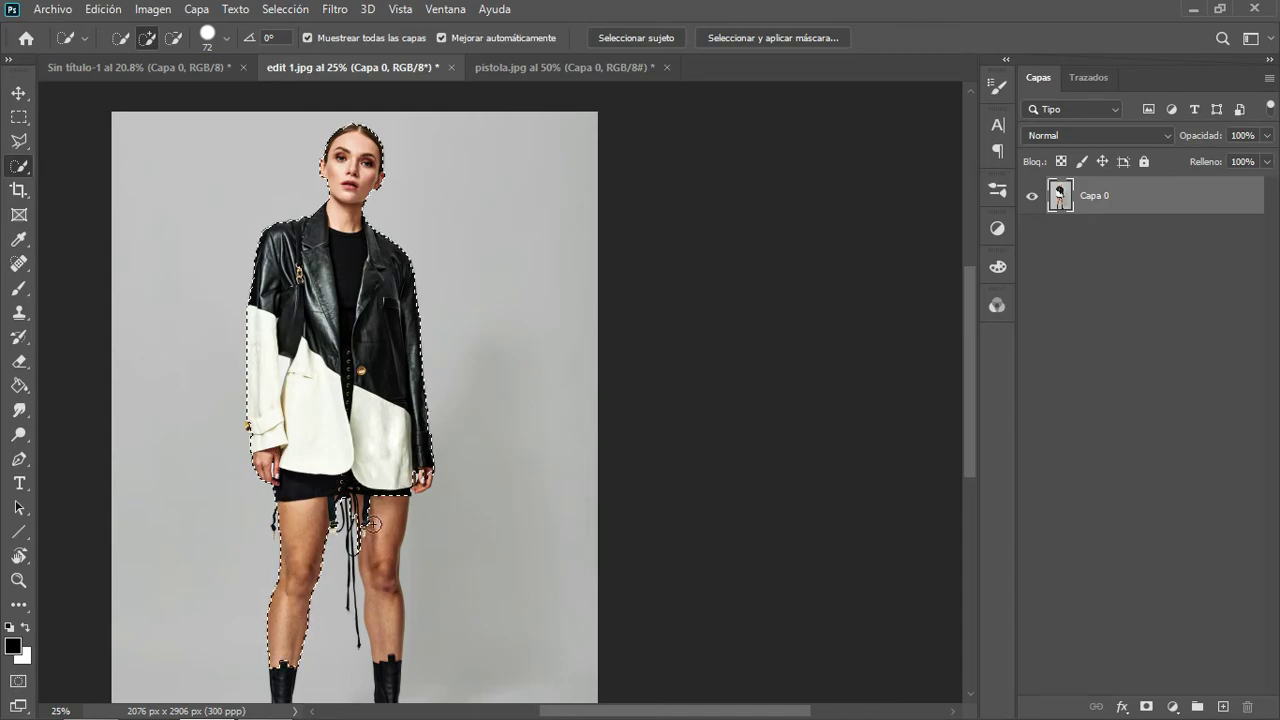
Extend the selection down the model's figure, then subtract the stray background patch beside her shoulder.
scroll(371, 451, down, 3)
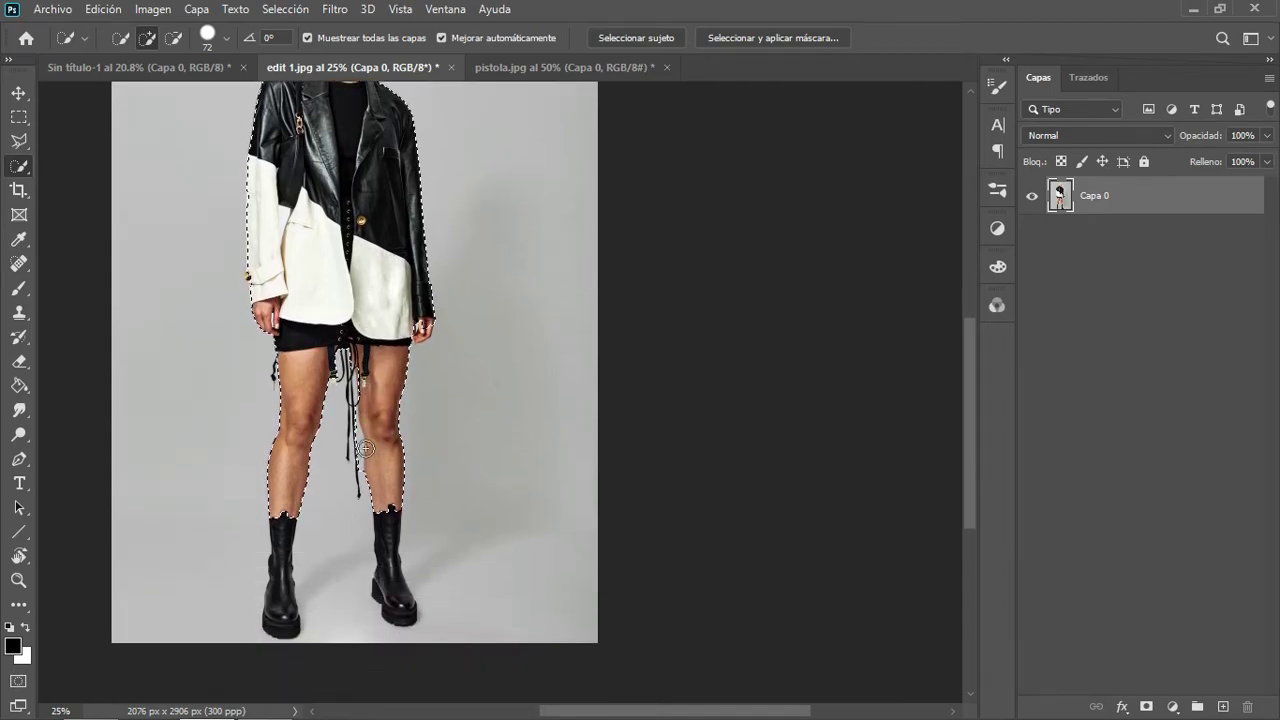
scroll(366, 449, down, 1)
mouse_move(306, 497)
mouse_down()
mouse_move(387, 449)
mouse_move(372, 460)
mouse_up()
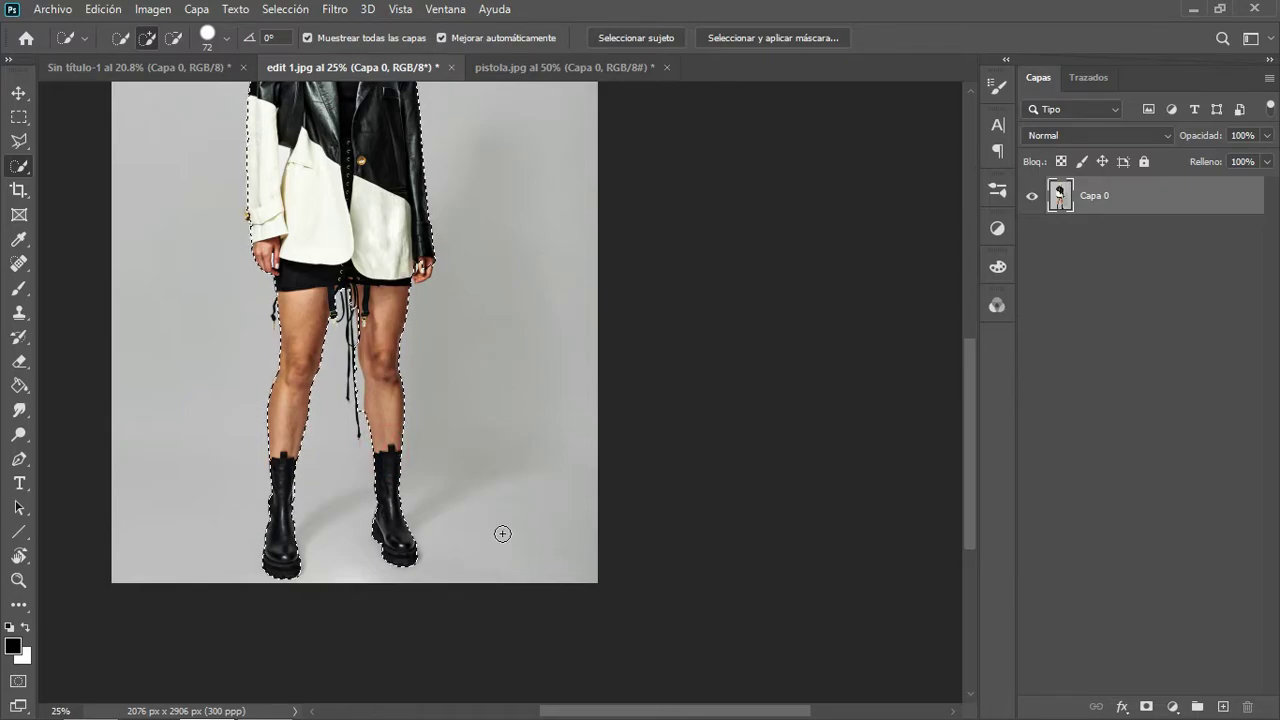
scroll(420, 489, up, 1)
scroll(451, 457, up, 3)
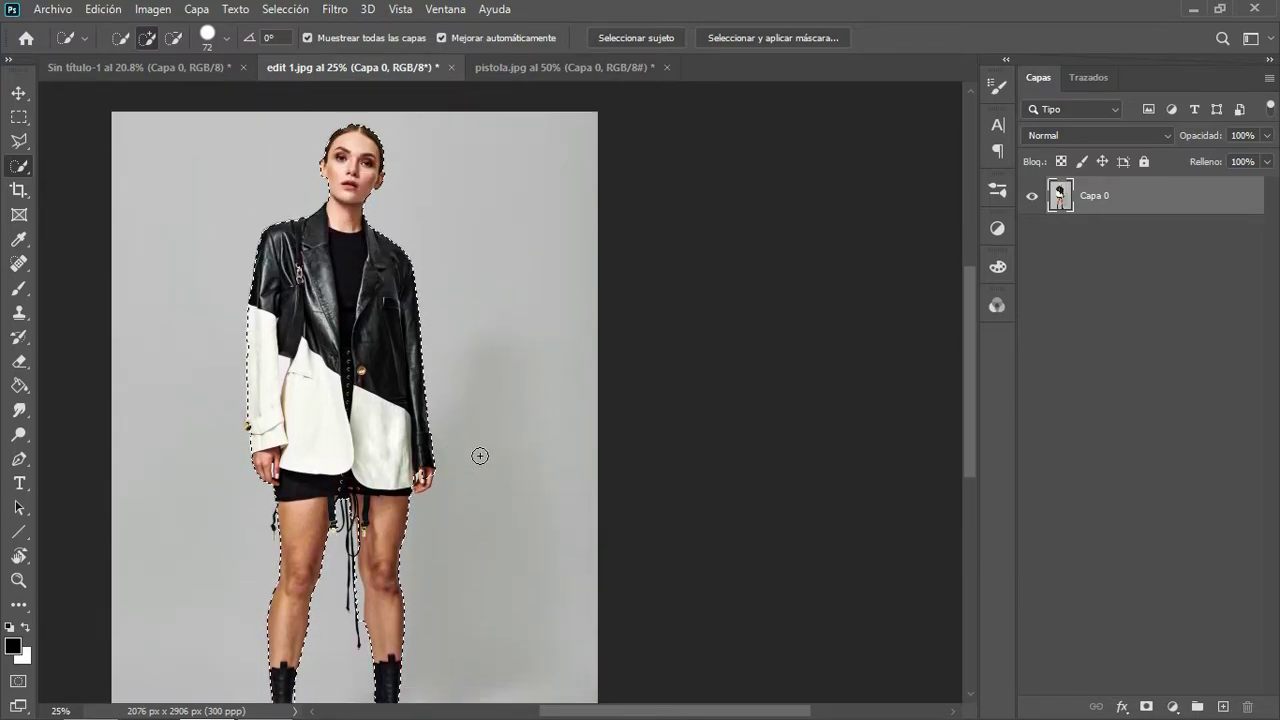
scroll(480, 456, down, 1)
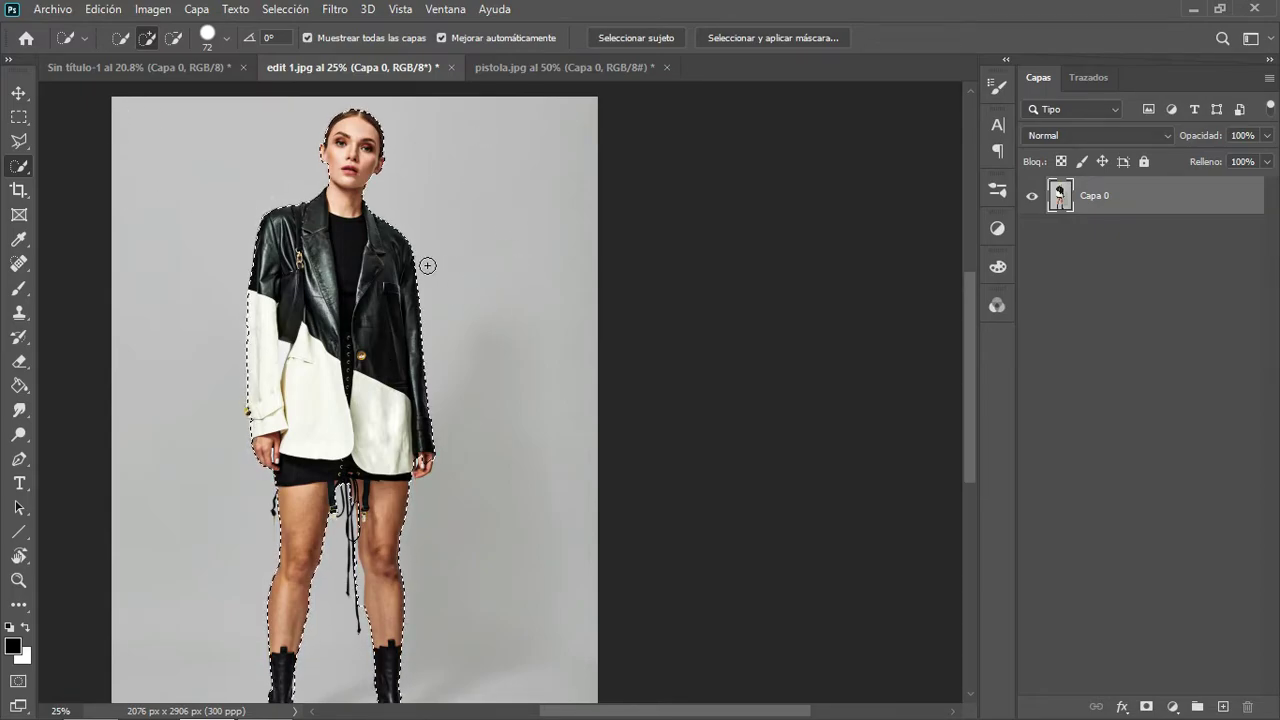
drag(458, 246, 463, 243)
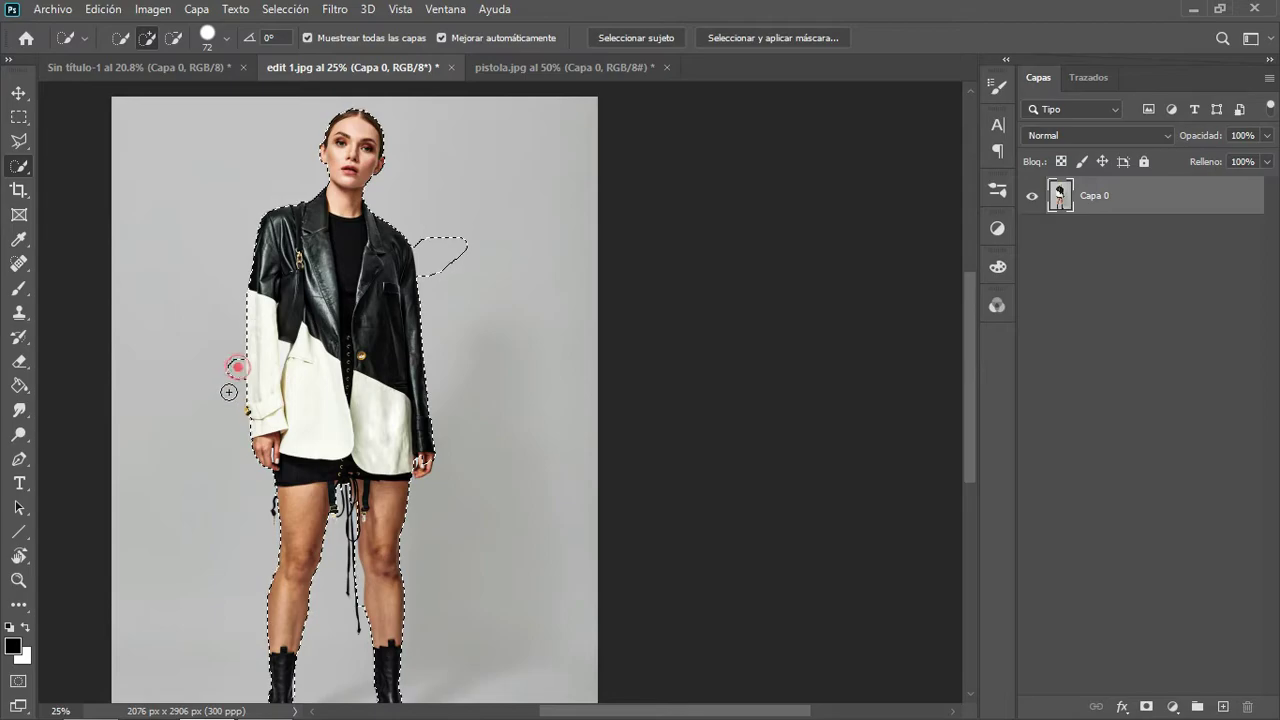
drag(229, 392, 228, 372)
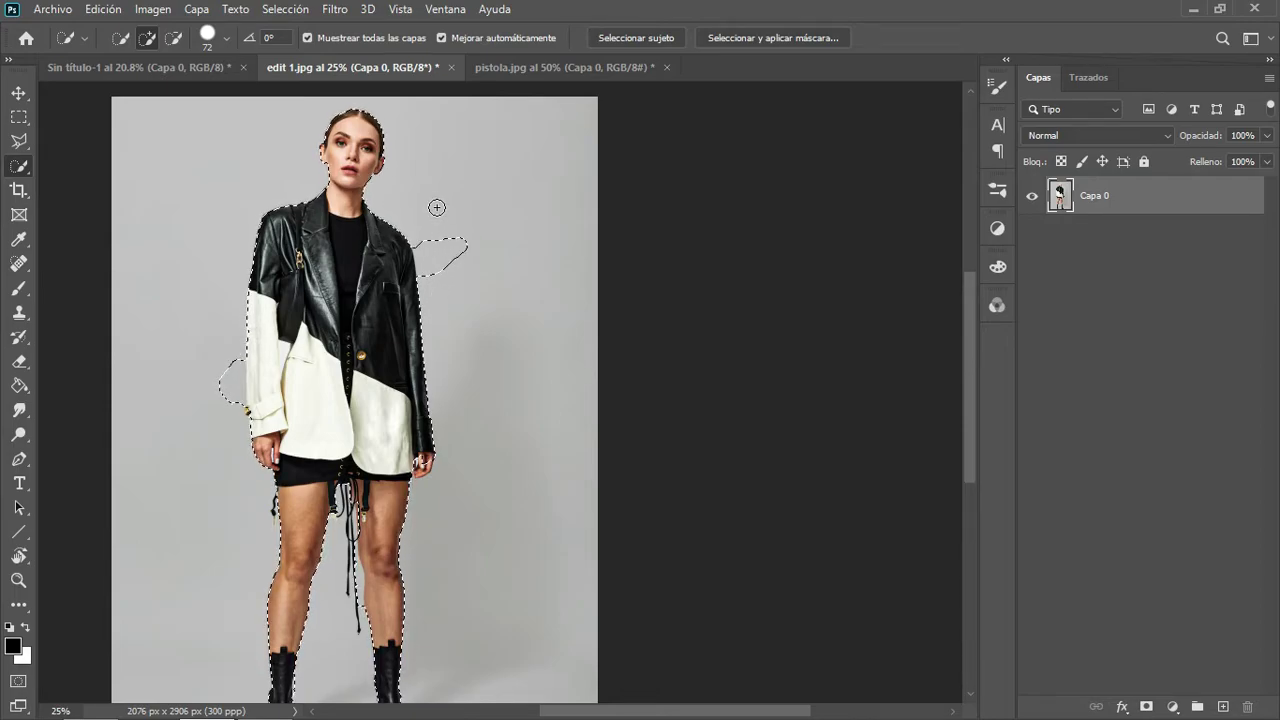
key(alt)
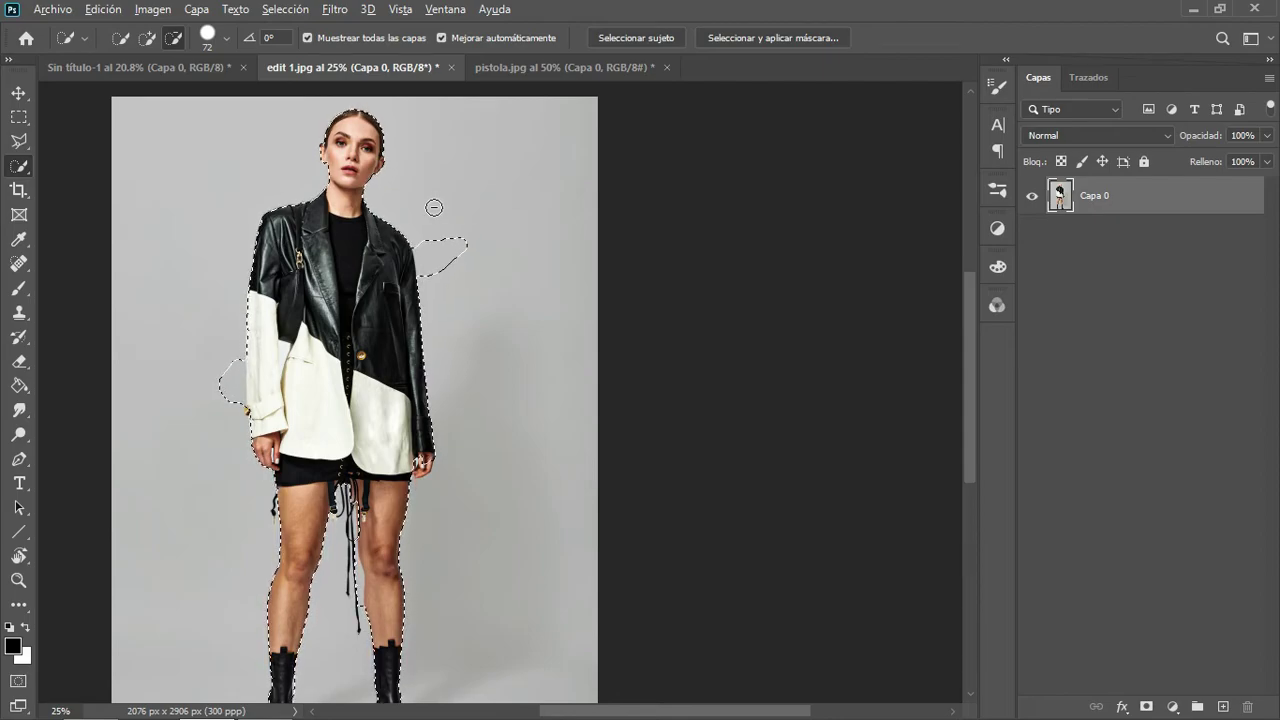
click(419, 223)
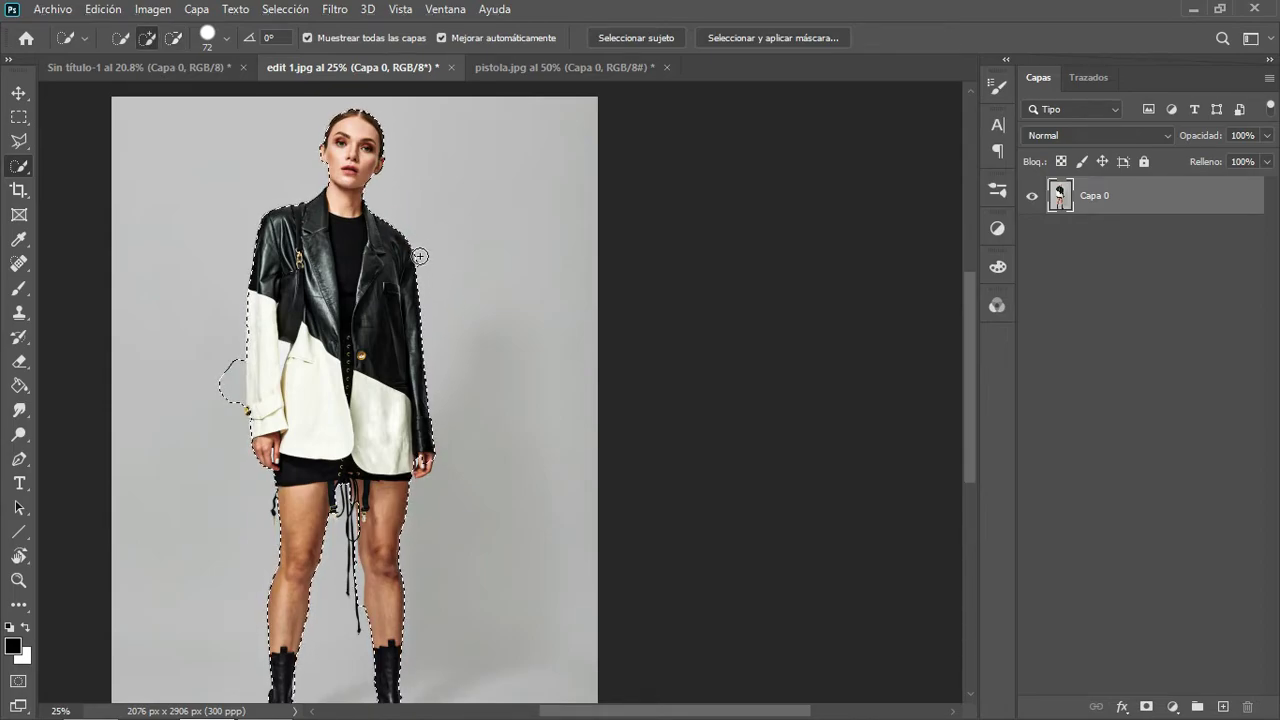
Zoom to 50% and trim the selection at the shoulder and the background bulge beside the sleeve.
key(z)
click(406, 262)
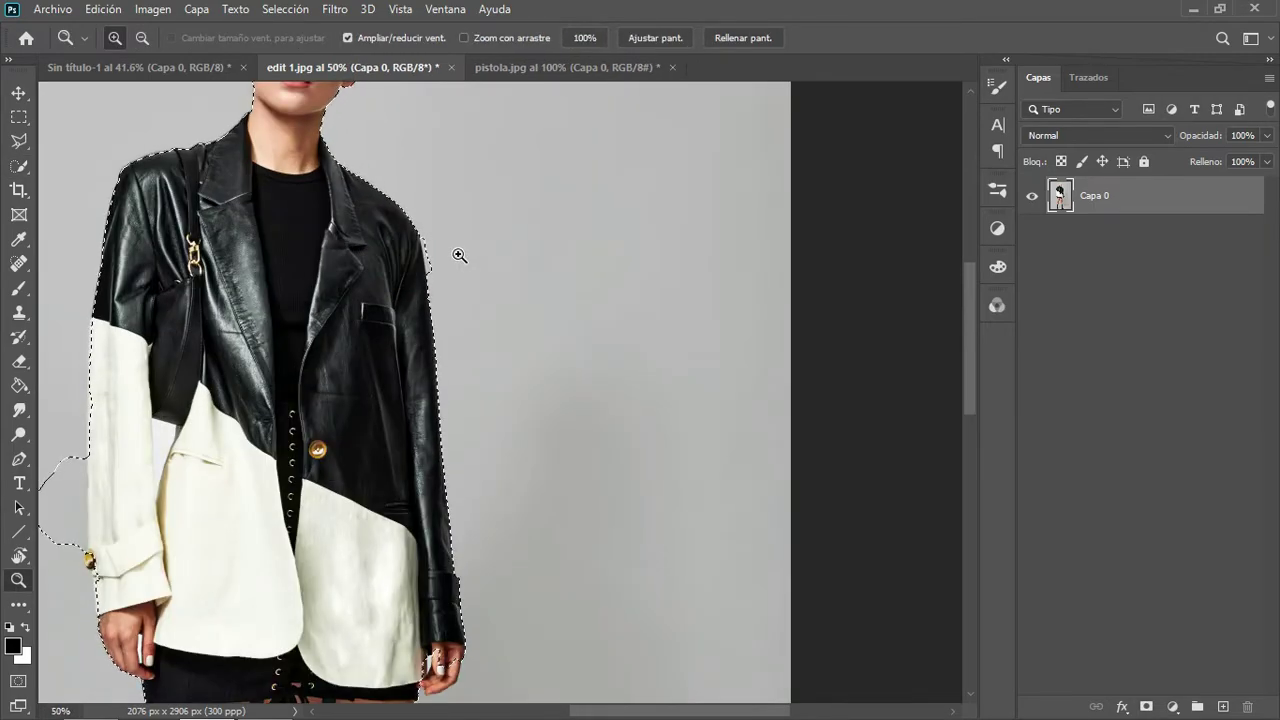
key(w)
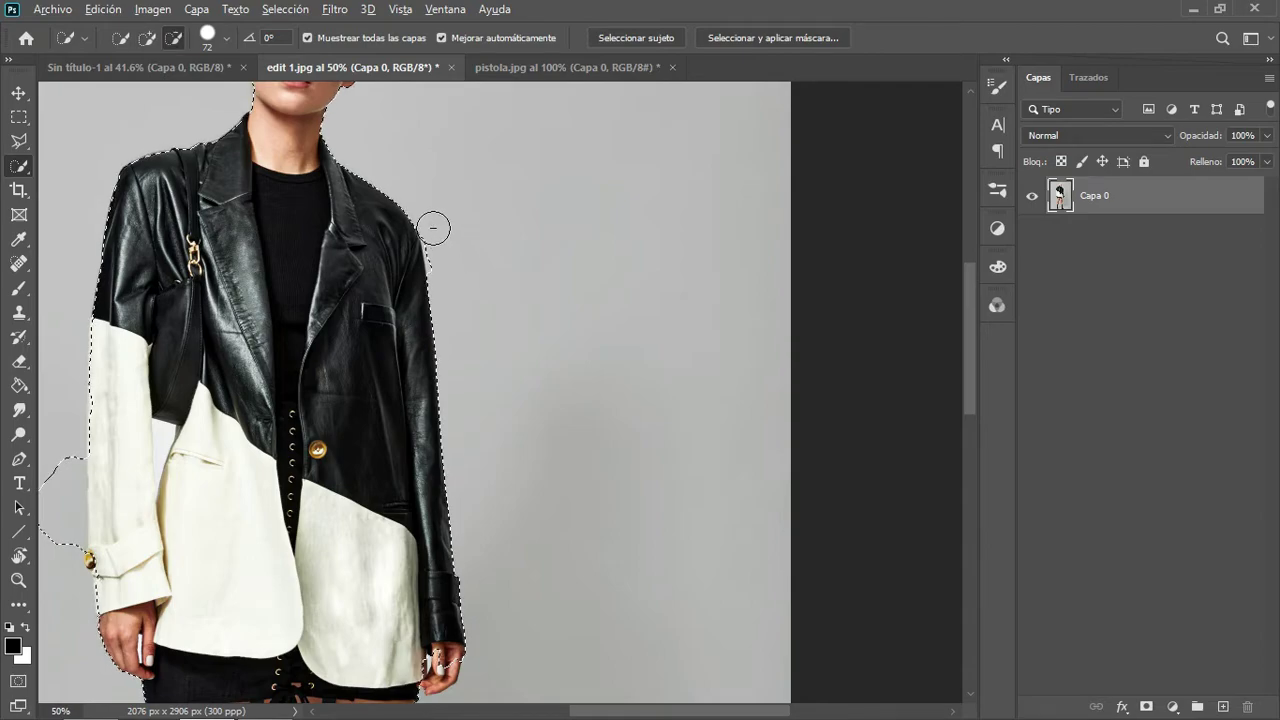
click(439, 230)
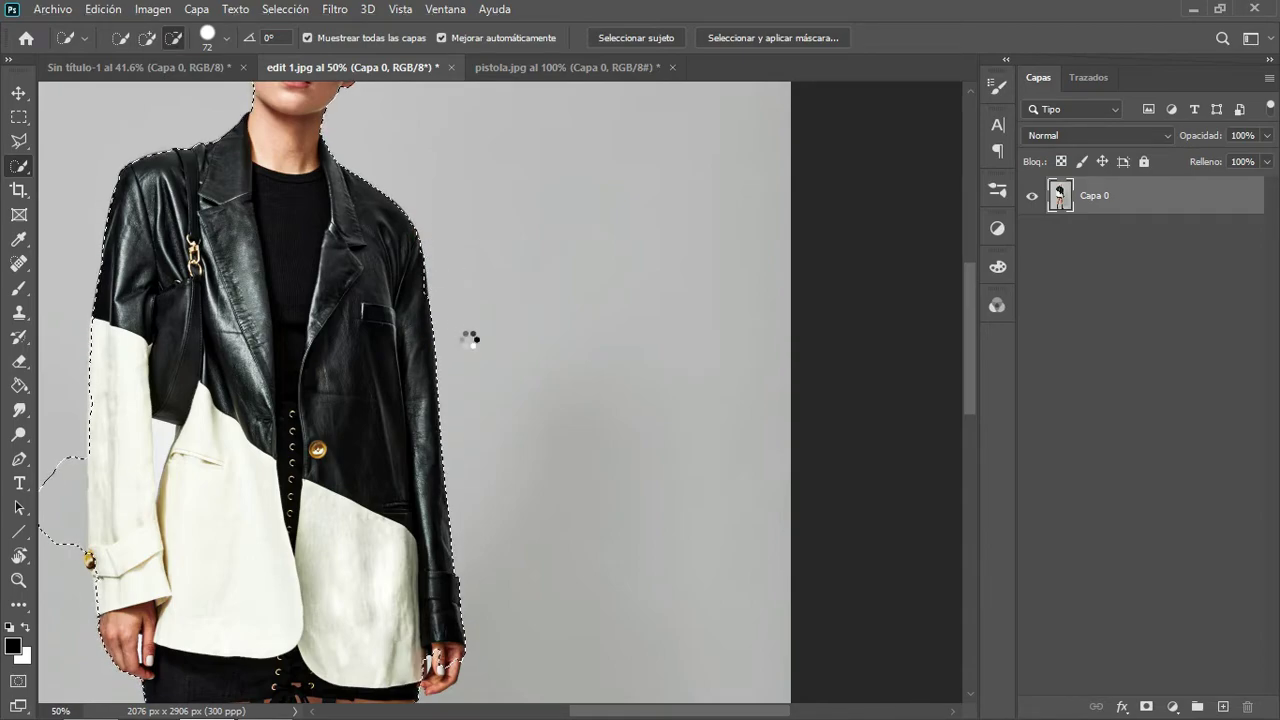
key(alt)
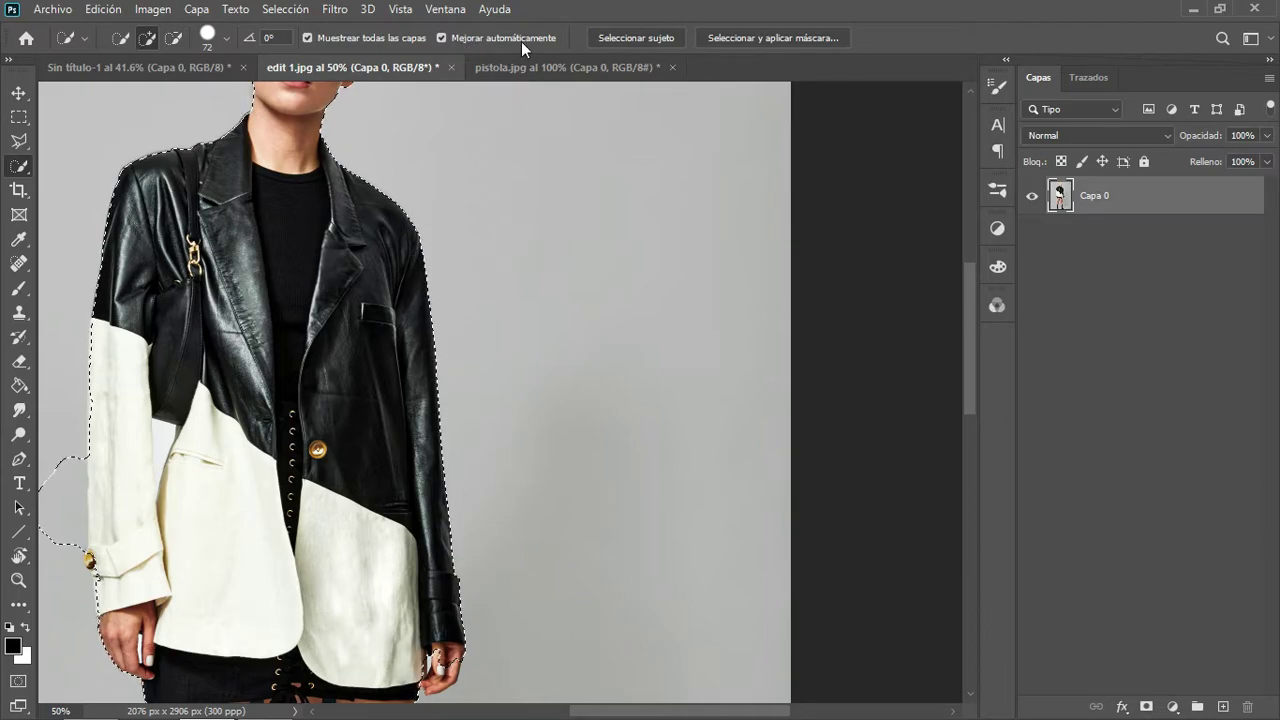
drag(287, 328, 488, 166)
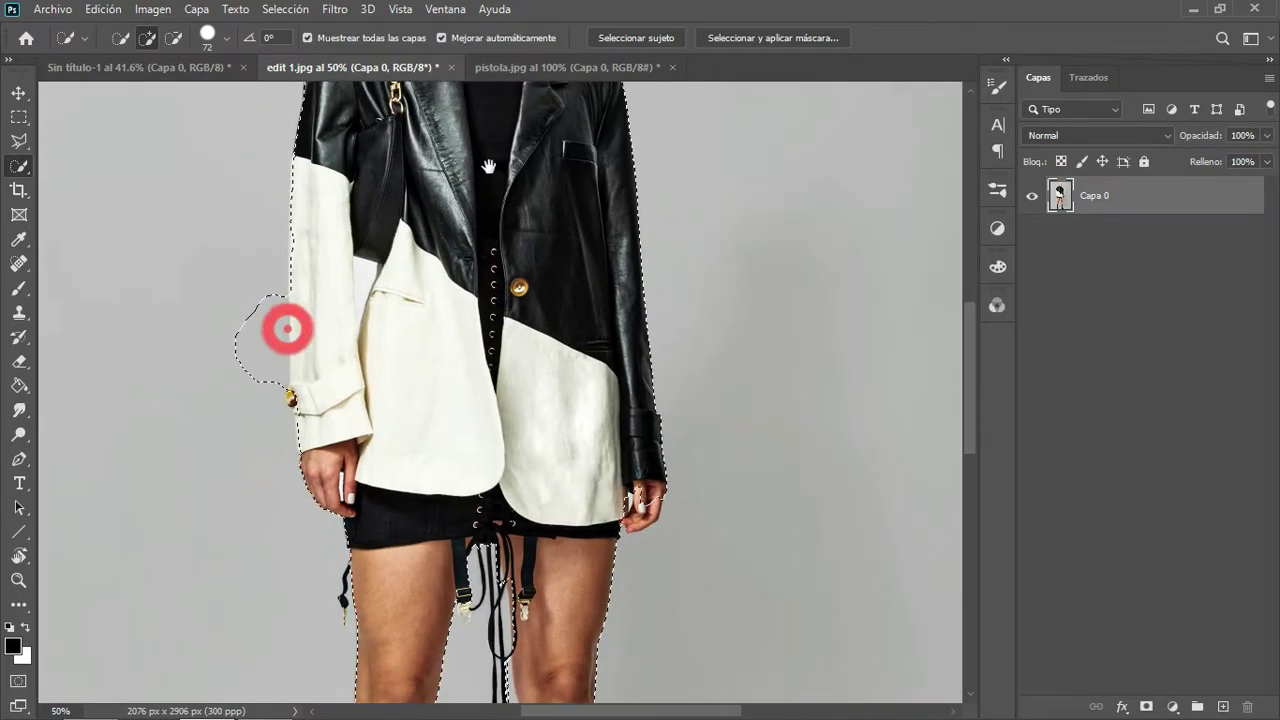
alt+click(256, 276)
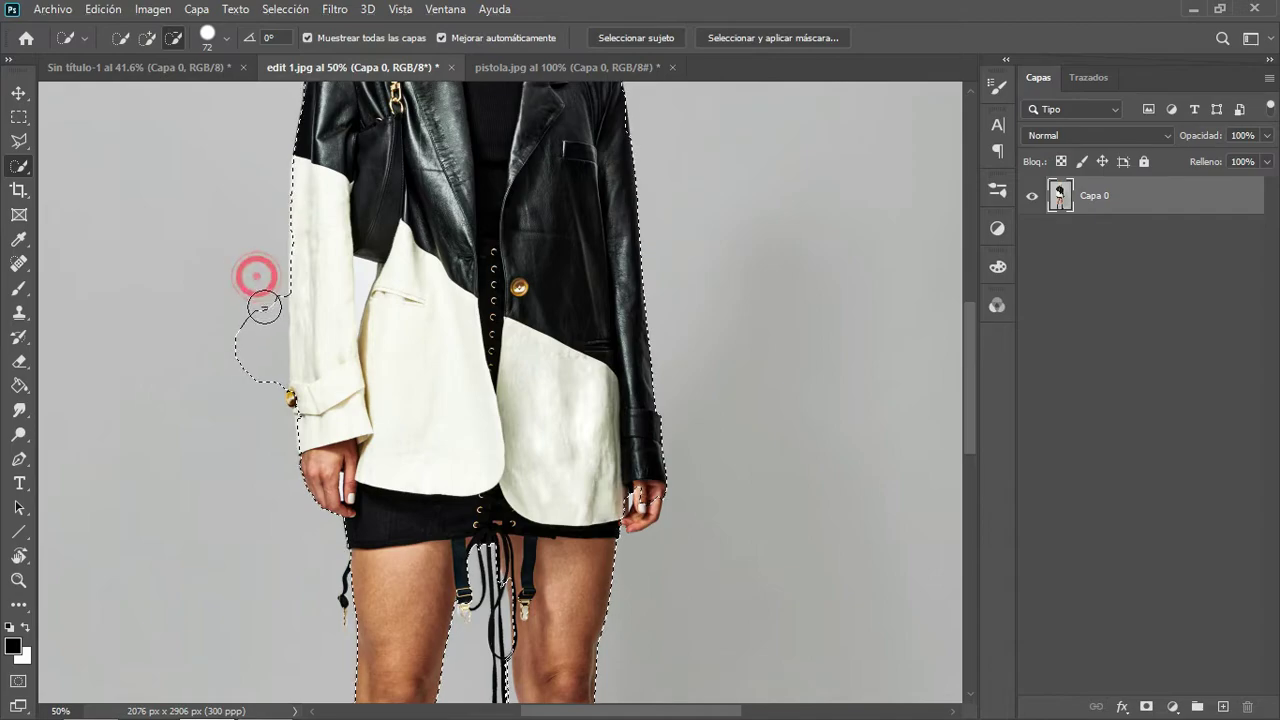
drag(264, 308, 243, 351)
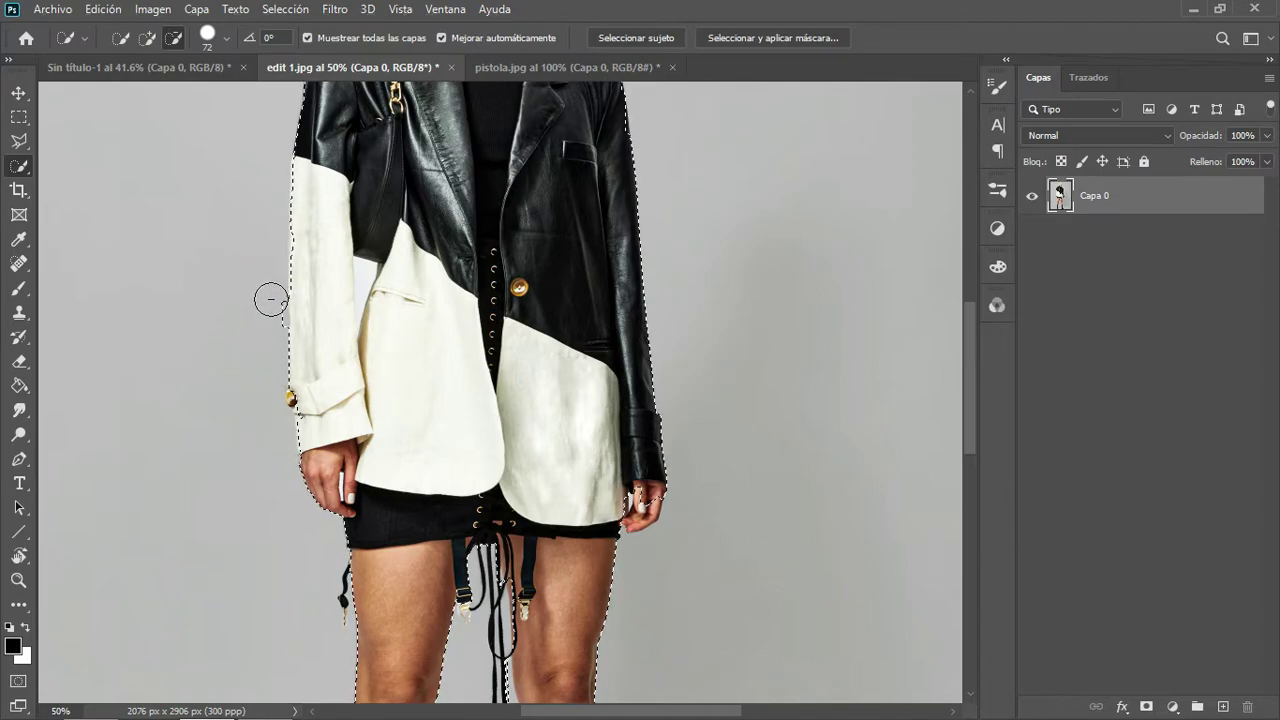
drag(271, 299, 268, 330)
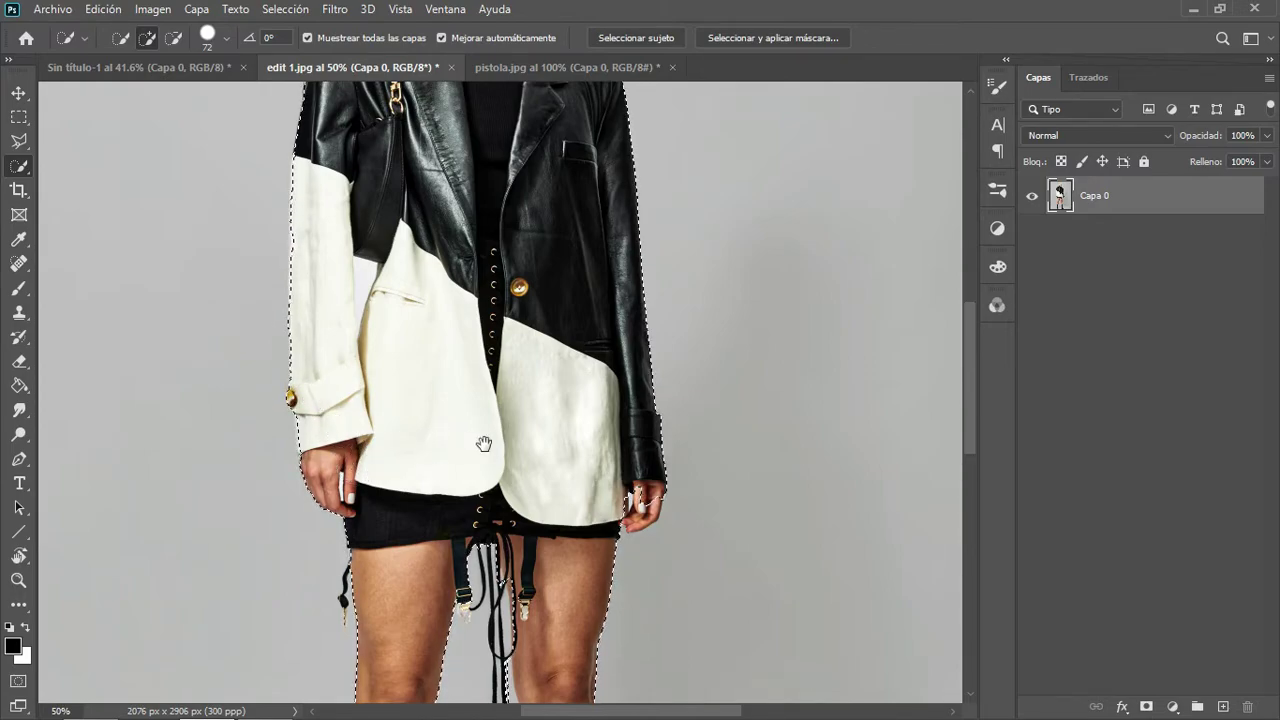
Clean up the selection around the hand and cords, removing the backdrop between the legs and boots.
scroll(354, 467, down, 3)
click(570, 360)
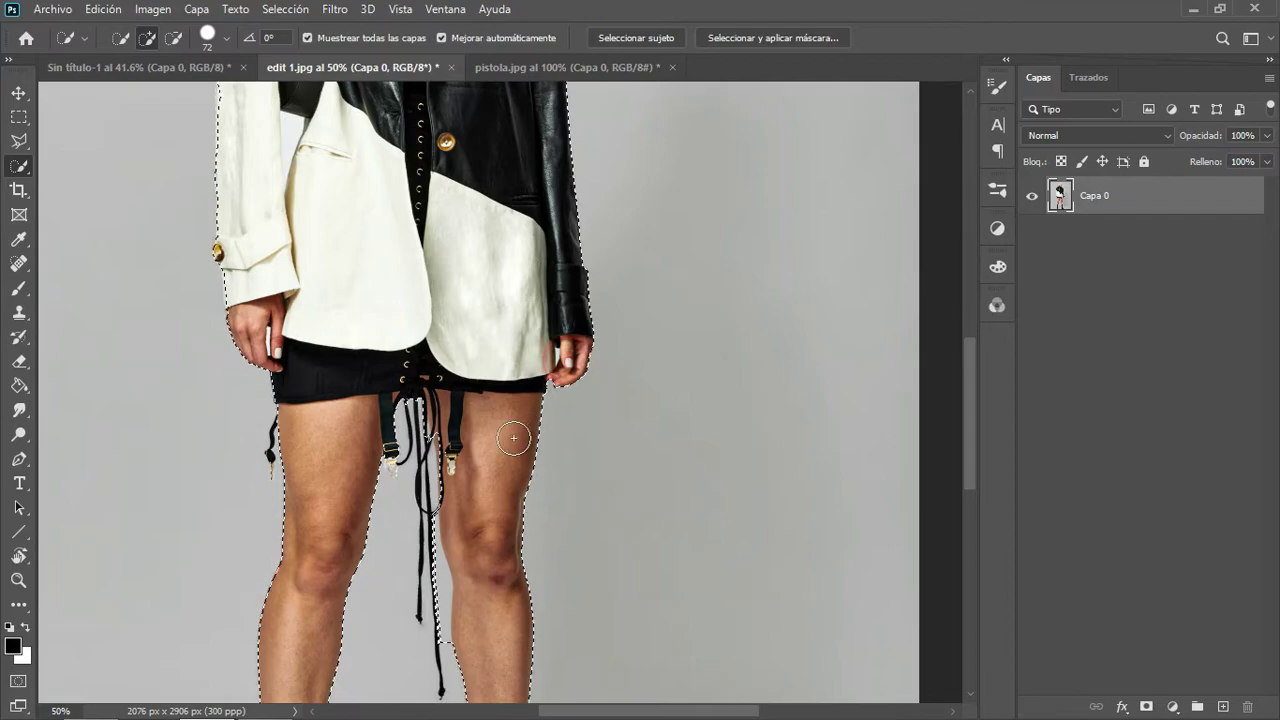
drag(471, 444, 428, 562)
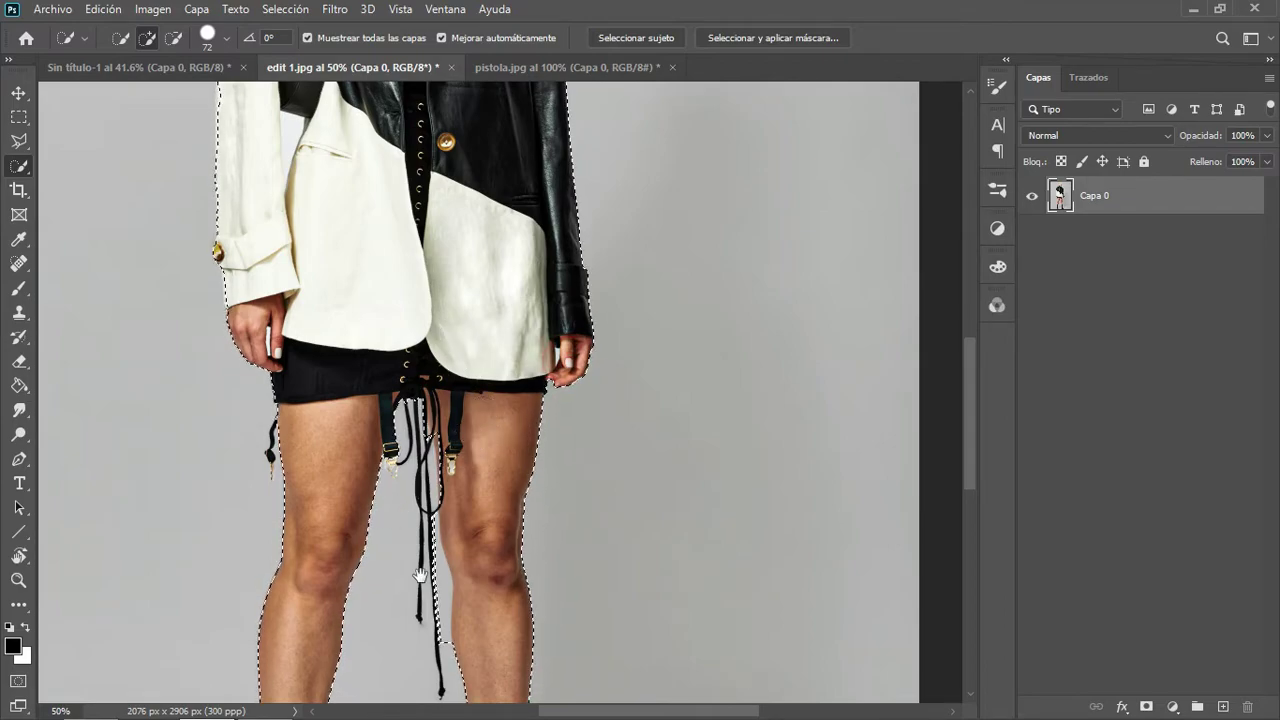
scroll(428, 545, down, 2)
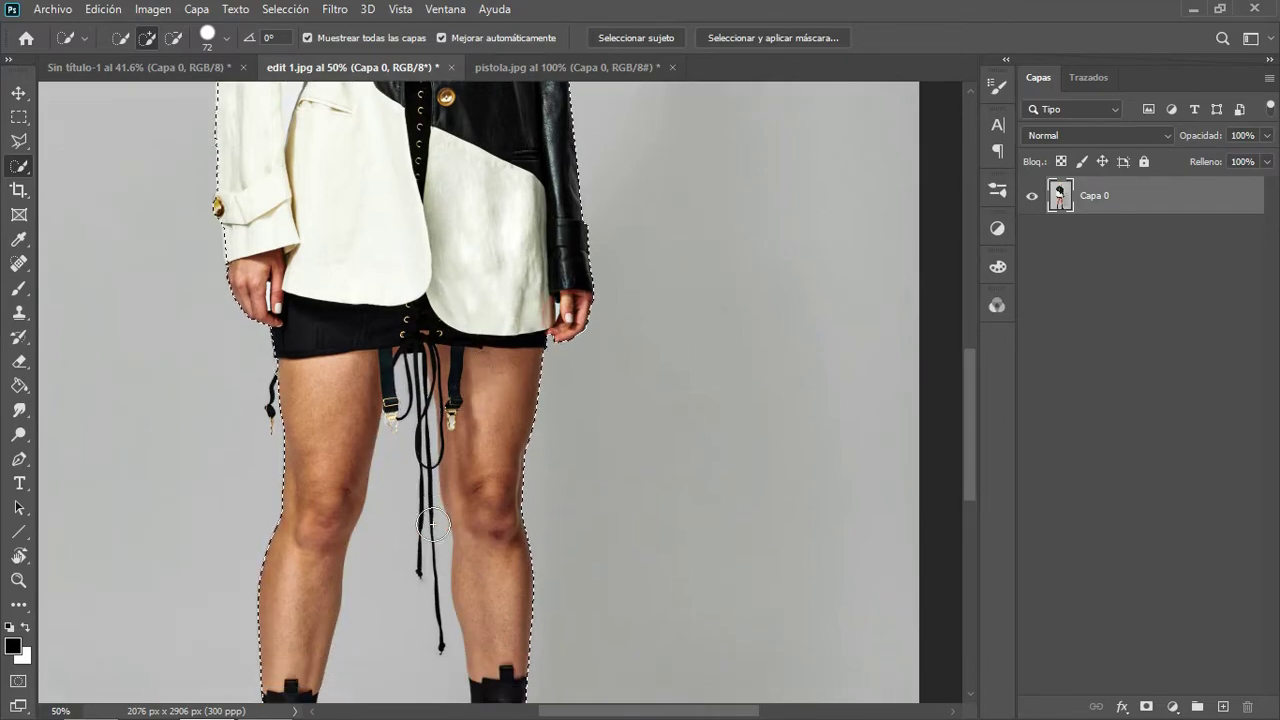
scroll(429, 523, down, 2)
scroll(431, 523, down, 2)
scroll(459, 622, down, 1)
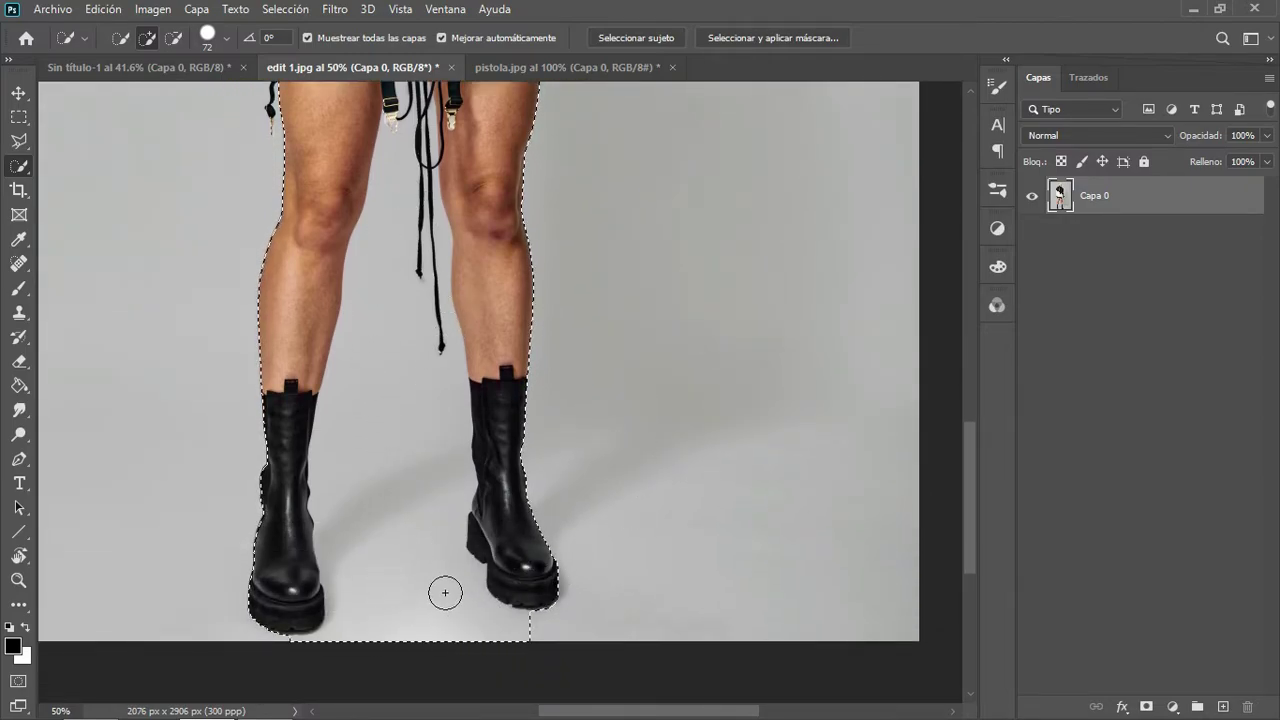
drag(424, 641, 417, 589)
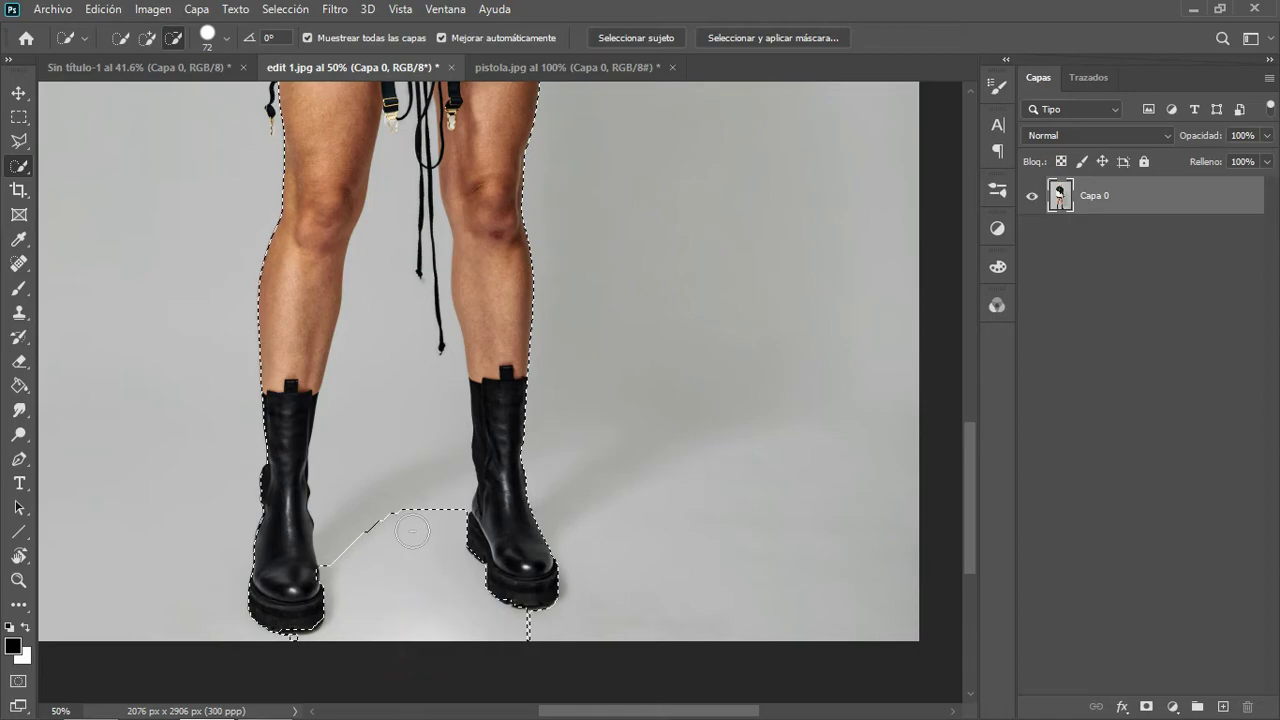
drag(412, 532, 413, 416)
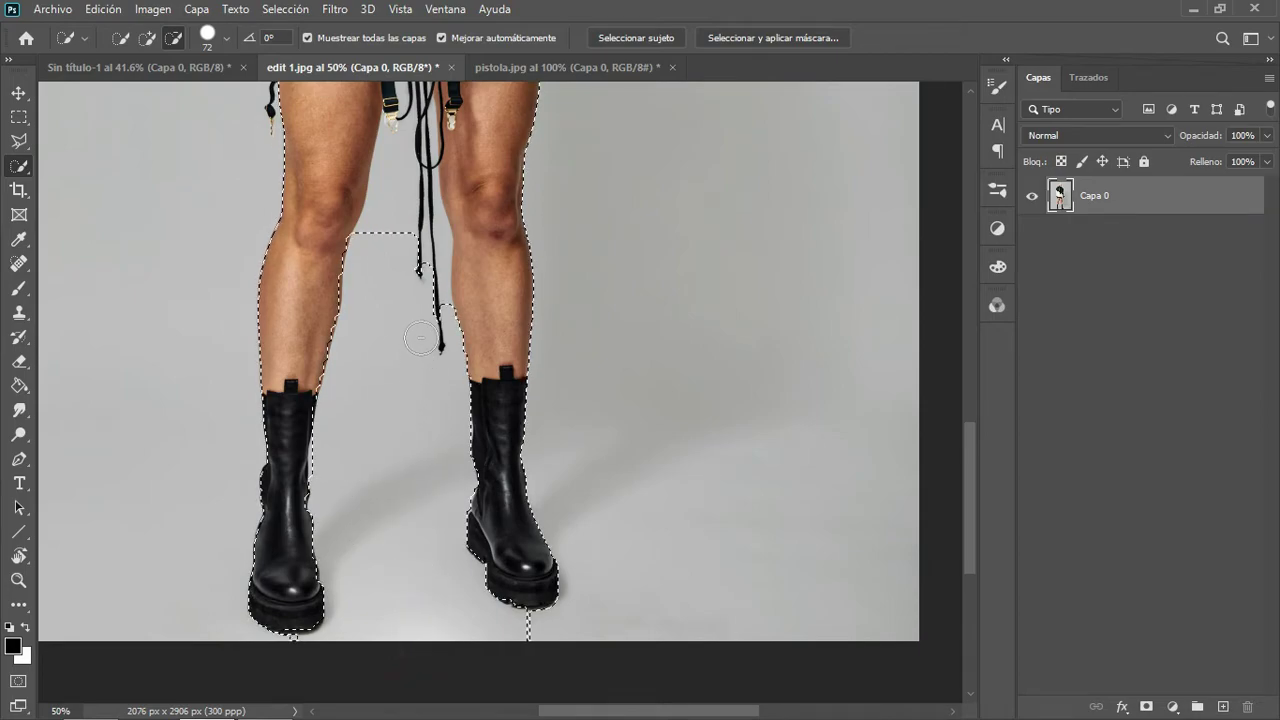
drag(426, 291, 412, 110)
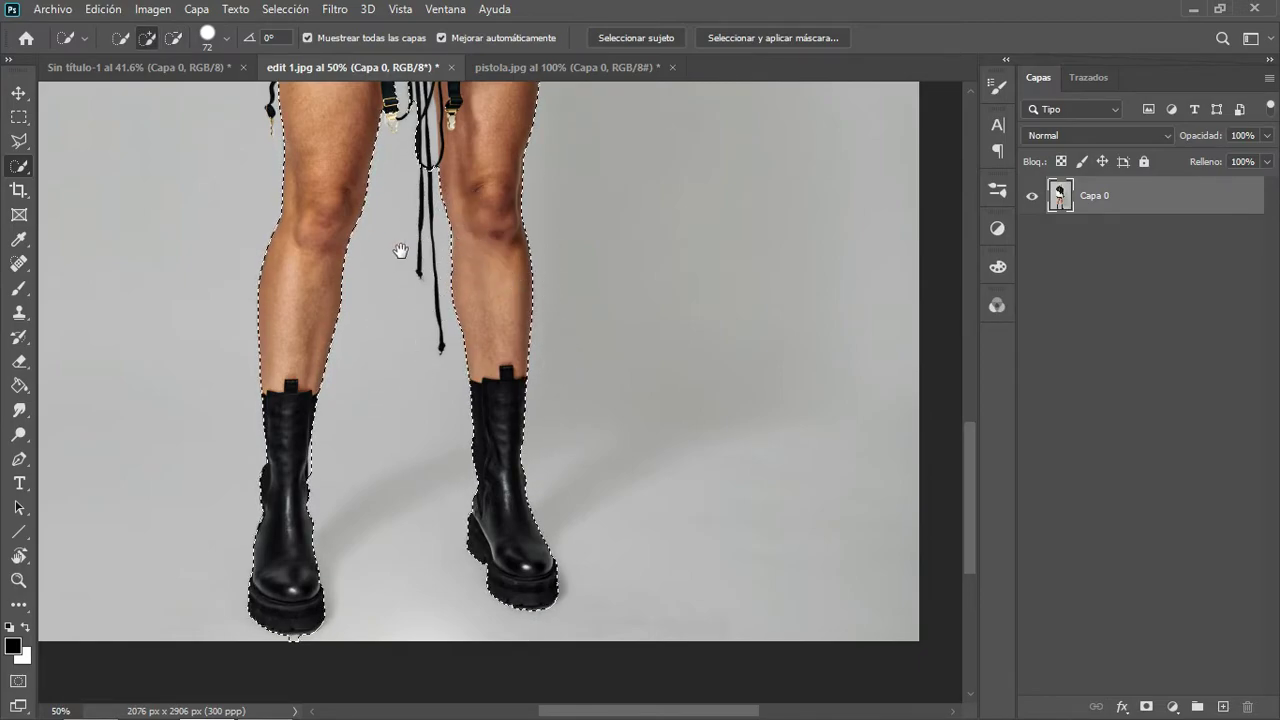
drag(400, 251, 366, 383)
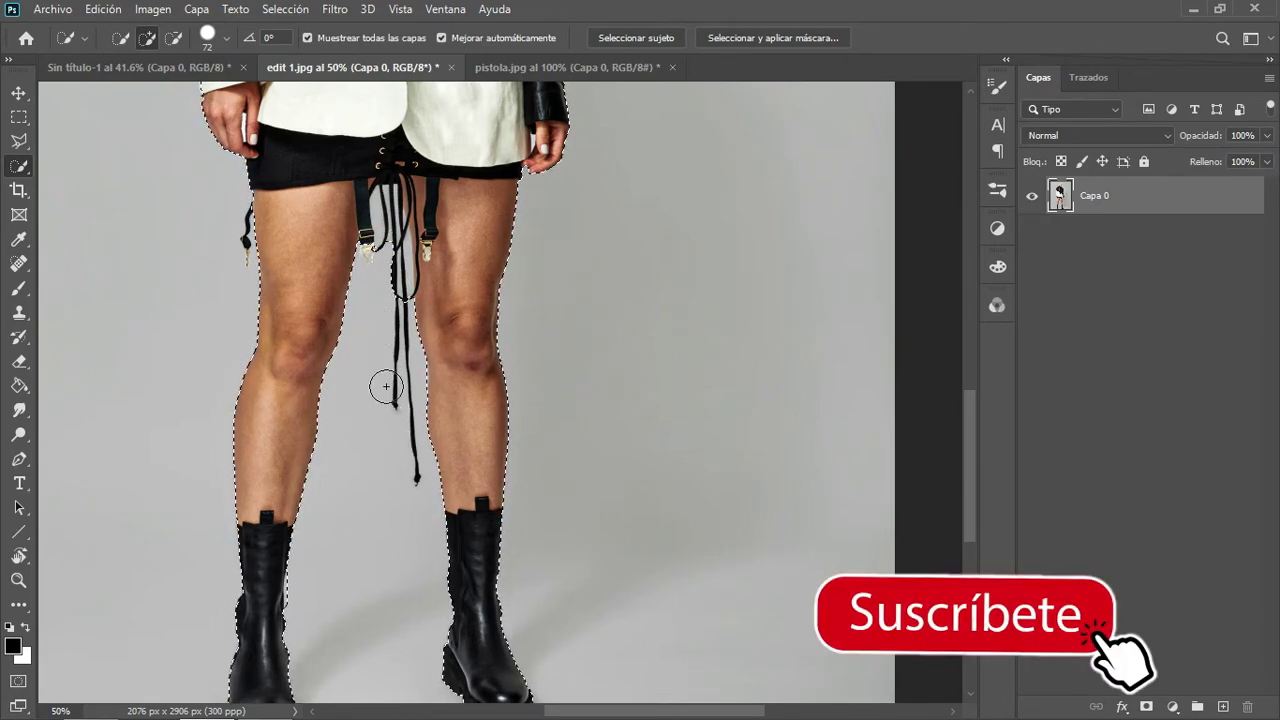
Zoom in to 100% on the legs and reselect the Quick Selection tool.
key(z)
click(389, 260)
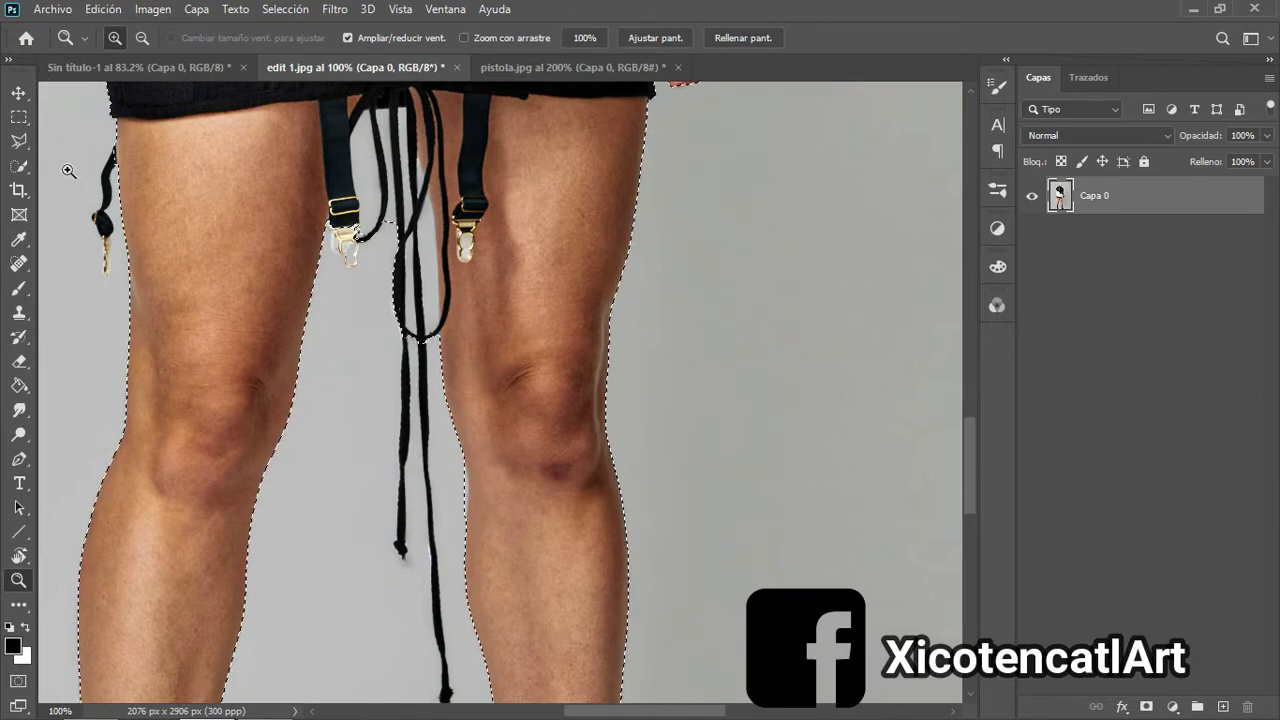
click(19, 165)
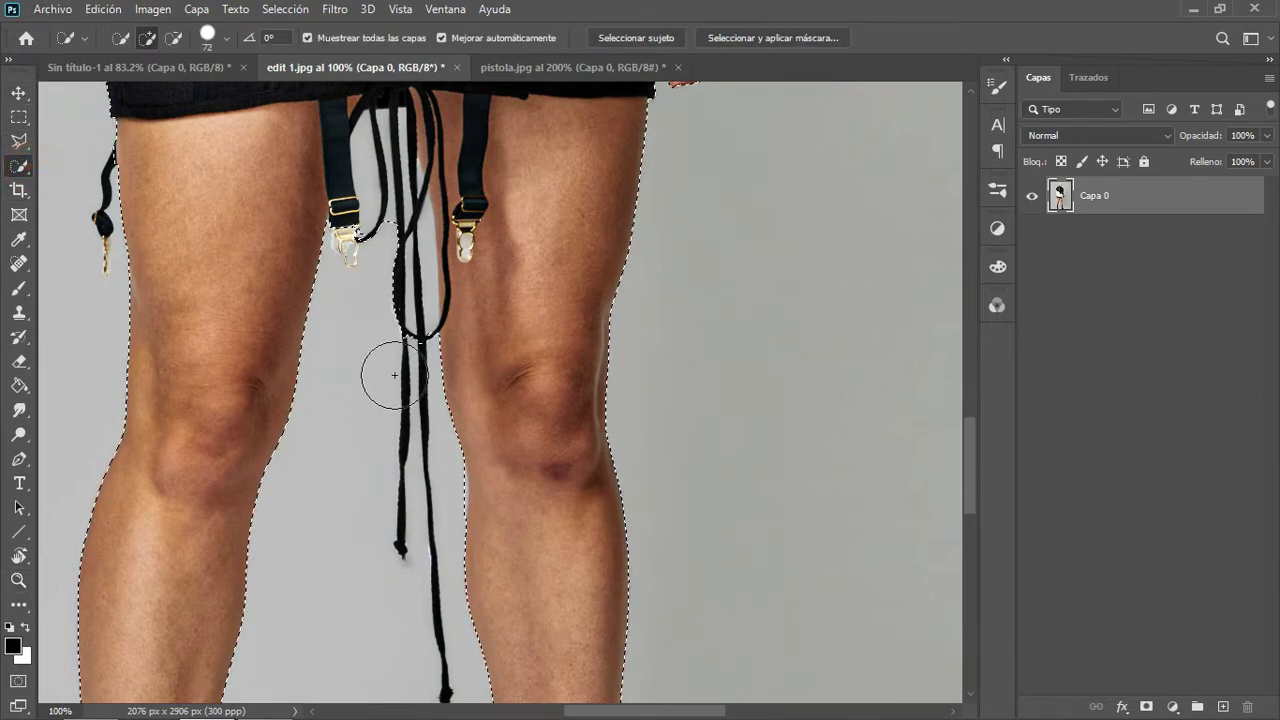
click(212, 44)
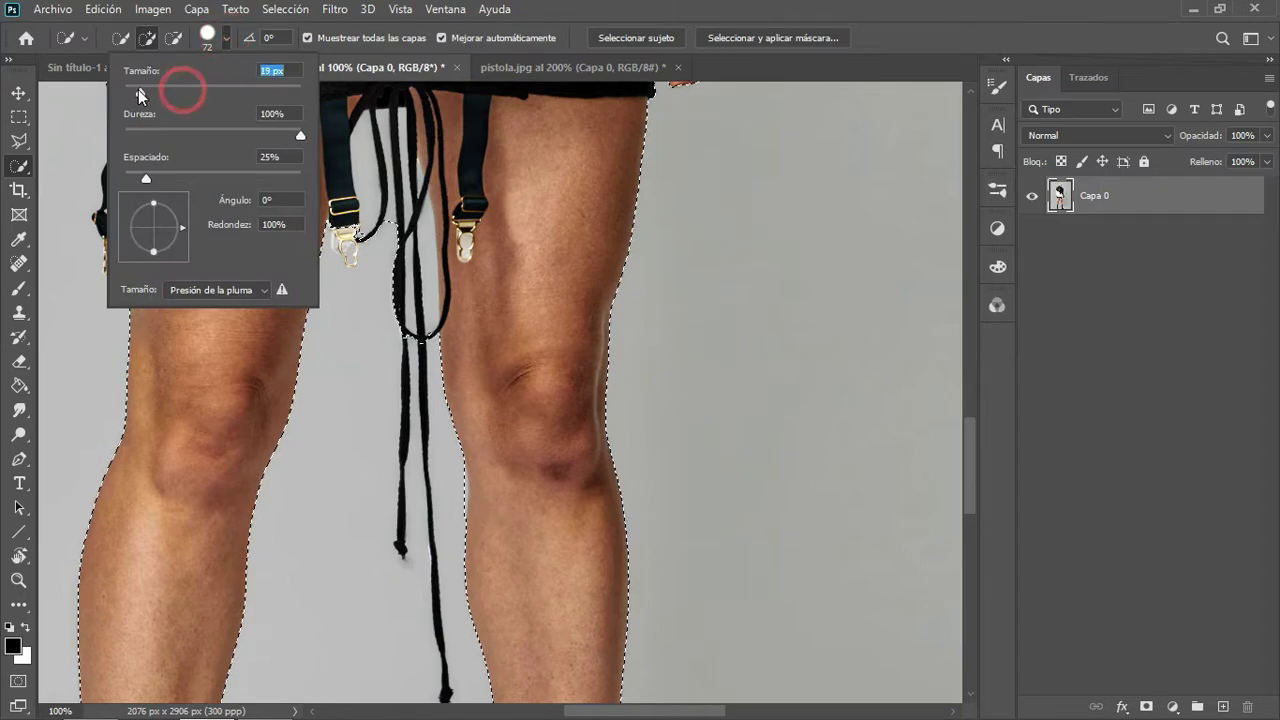
Shrink the Quick Selection brush to 8 px and zoom to 300% on the hanging cord.
drag(139, 95, 131, 94)
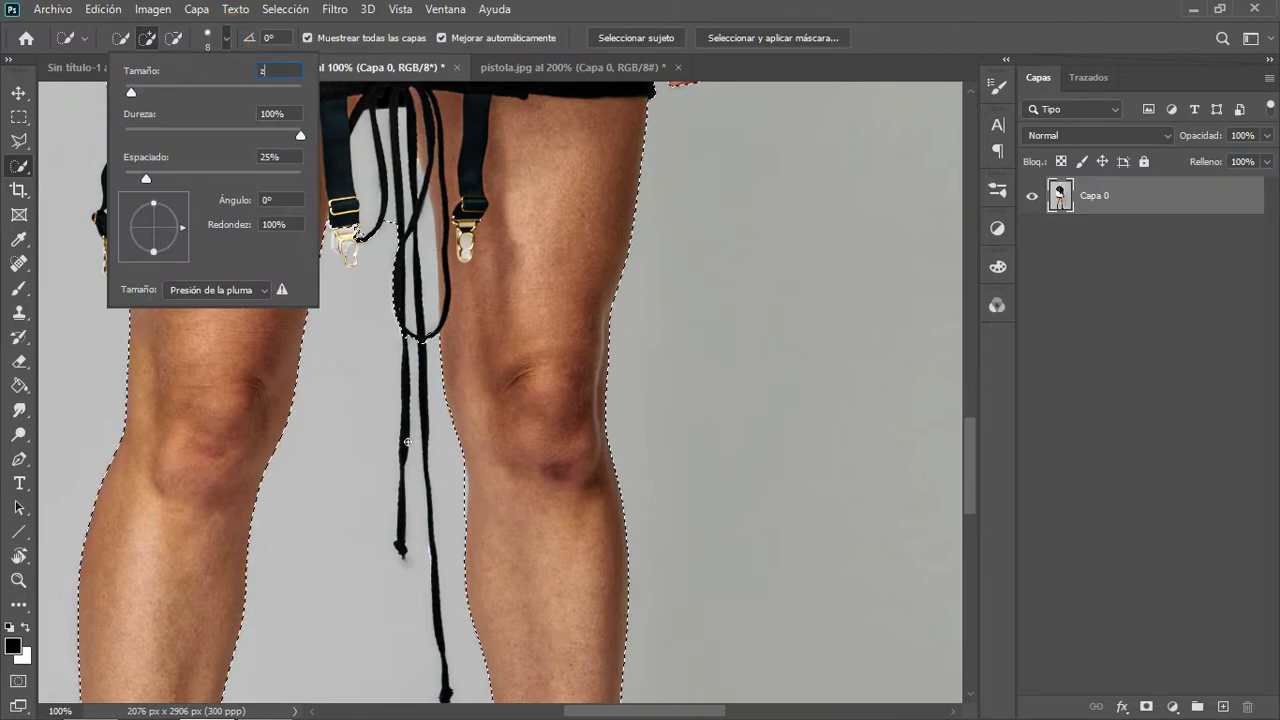
double_click(272, 74)
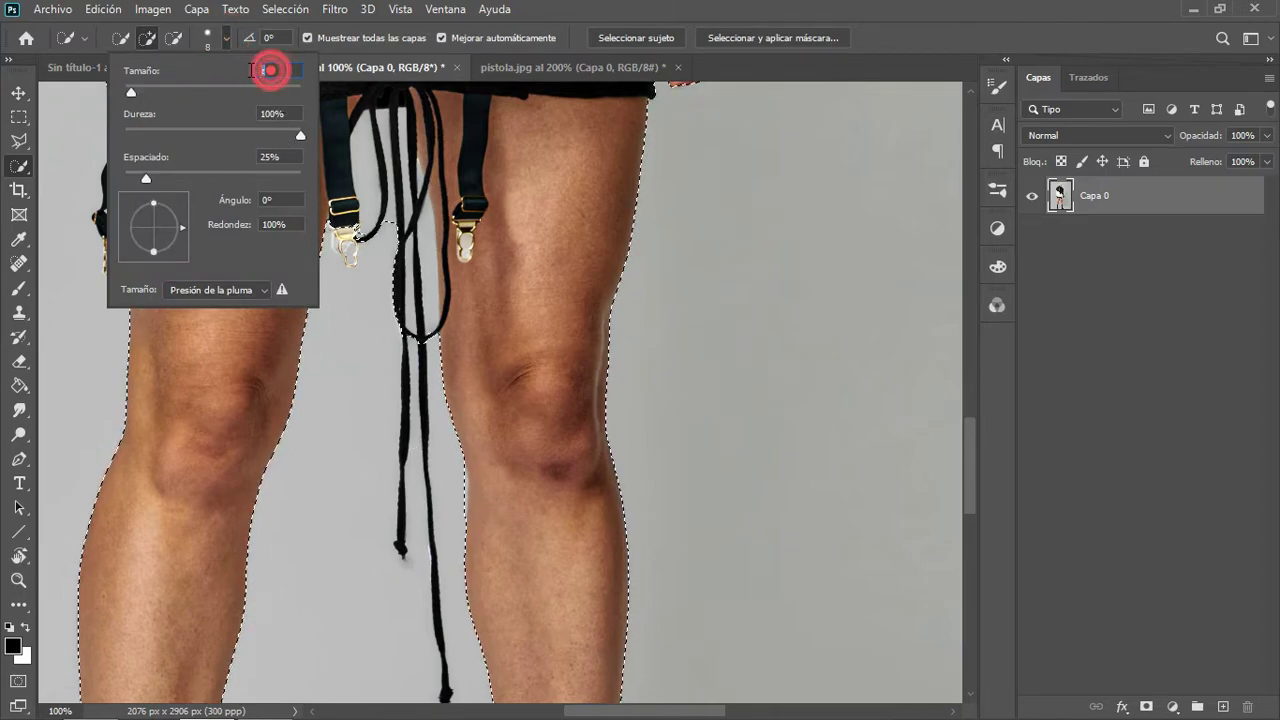
text(8)
key(Return)
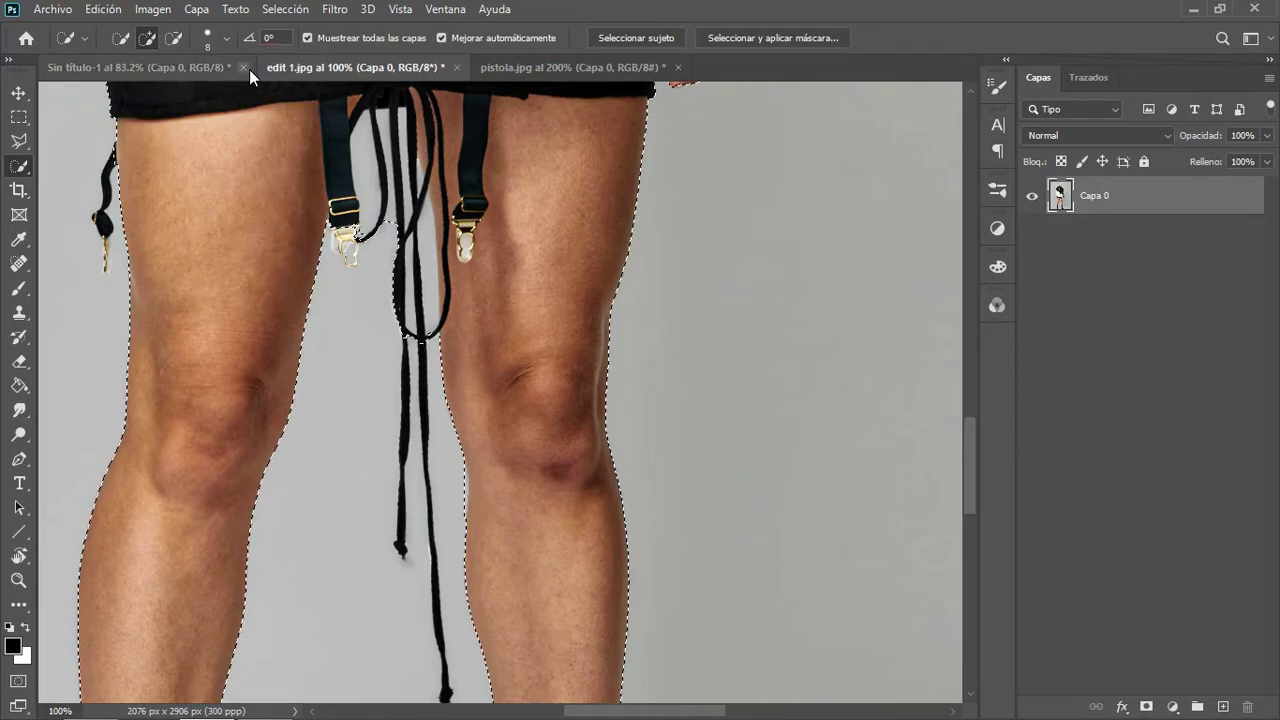
key(z)
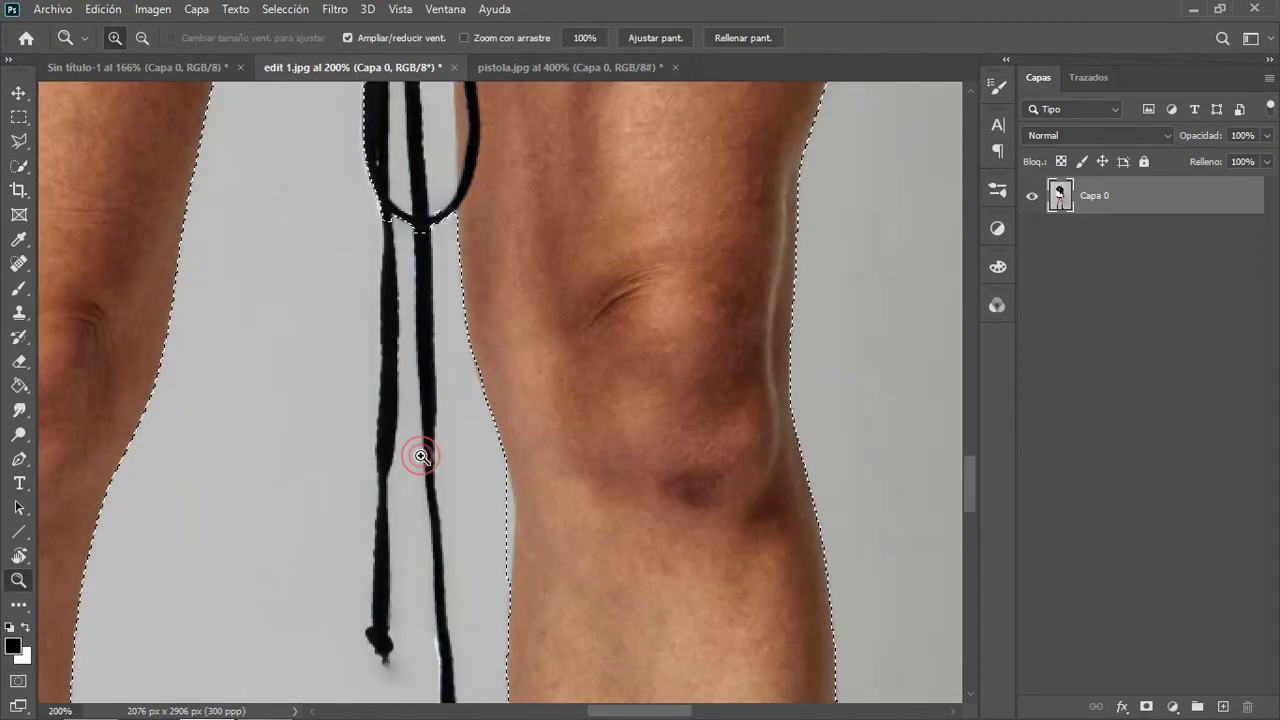
mouse_move(416, 461)
mouse_down()
mouse_move(384, 323)
mouse_move(400, 523)
mouse_up()
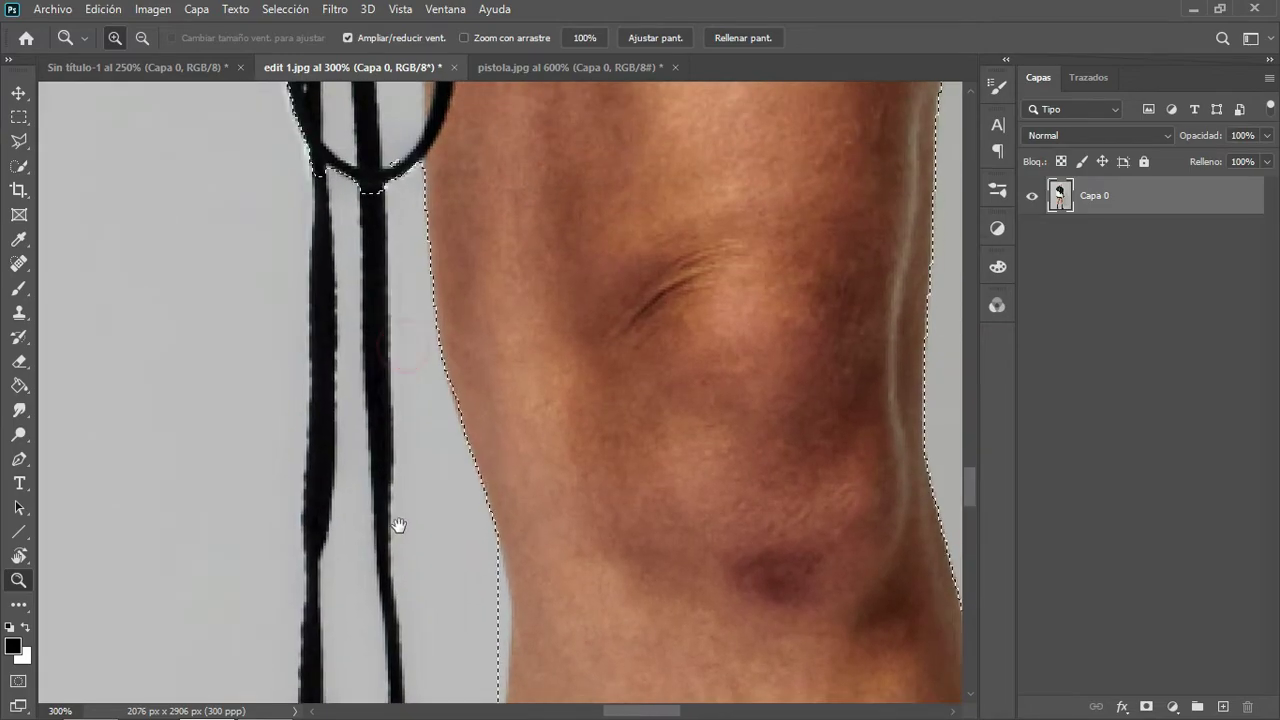
Add the cord beside the knee to the selection and trim off the grey background next to it.
click(19, 165)
drag(371, 194, 392, 602)
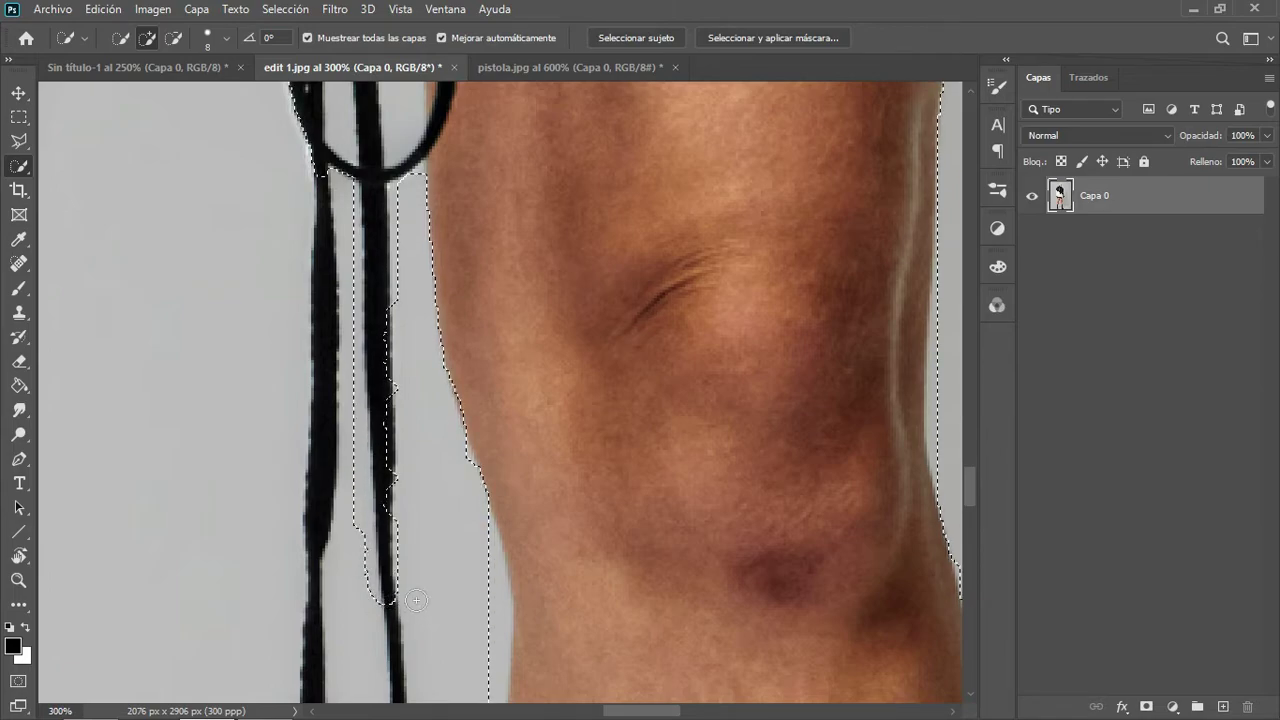
mouse_move(414, 543)
mouse_down()
mouse_move(352, 436)
mouse_move(357, 459)
mouse_up()
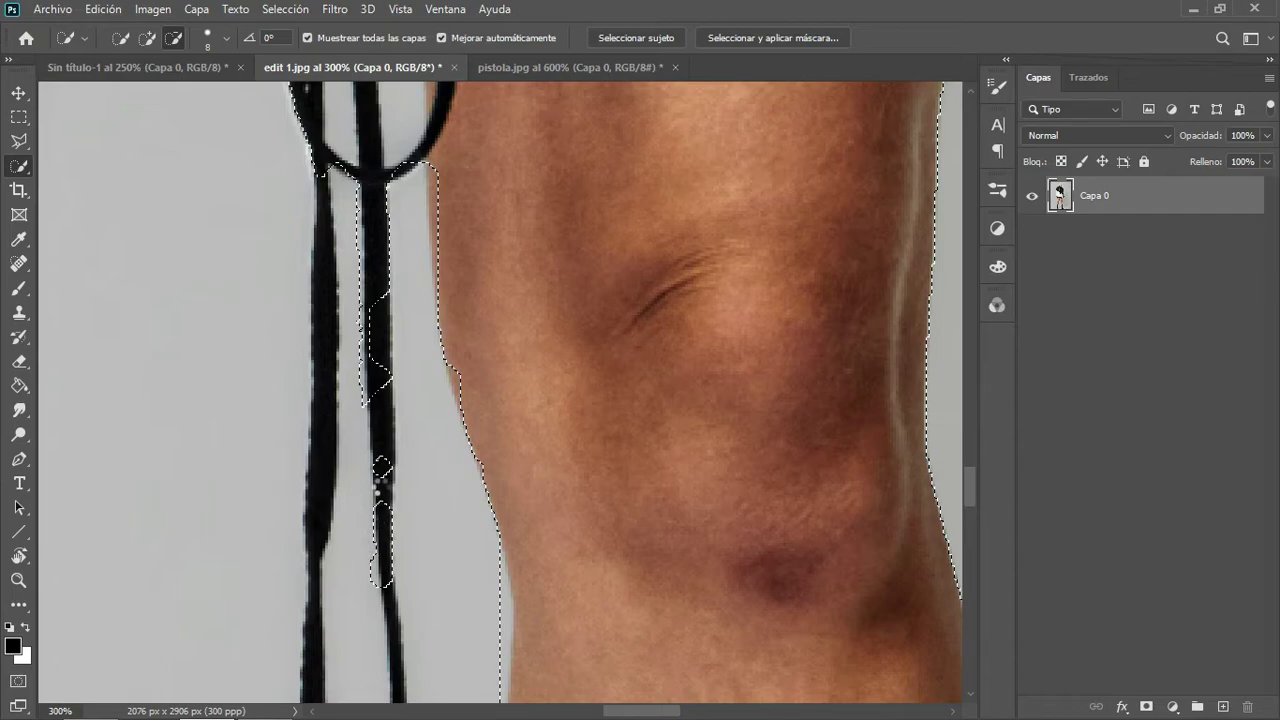
drag(386, 371, 393, 512)
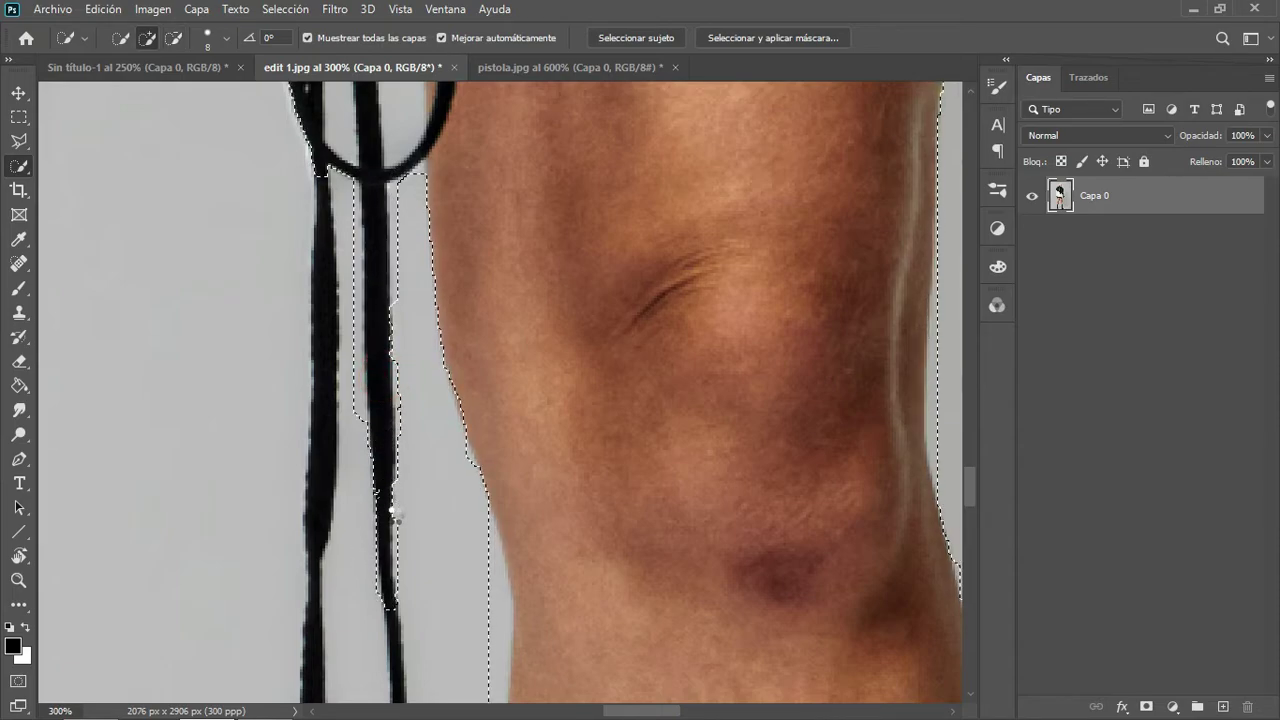
drag(400, 385, 445, 481)
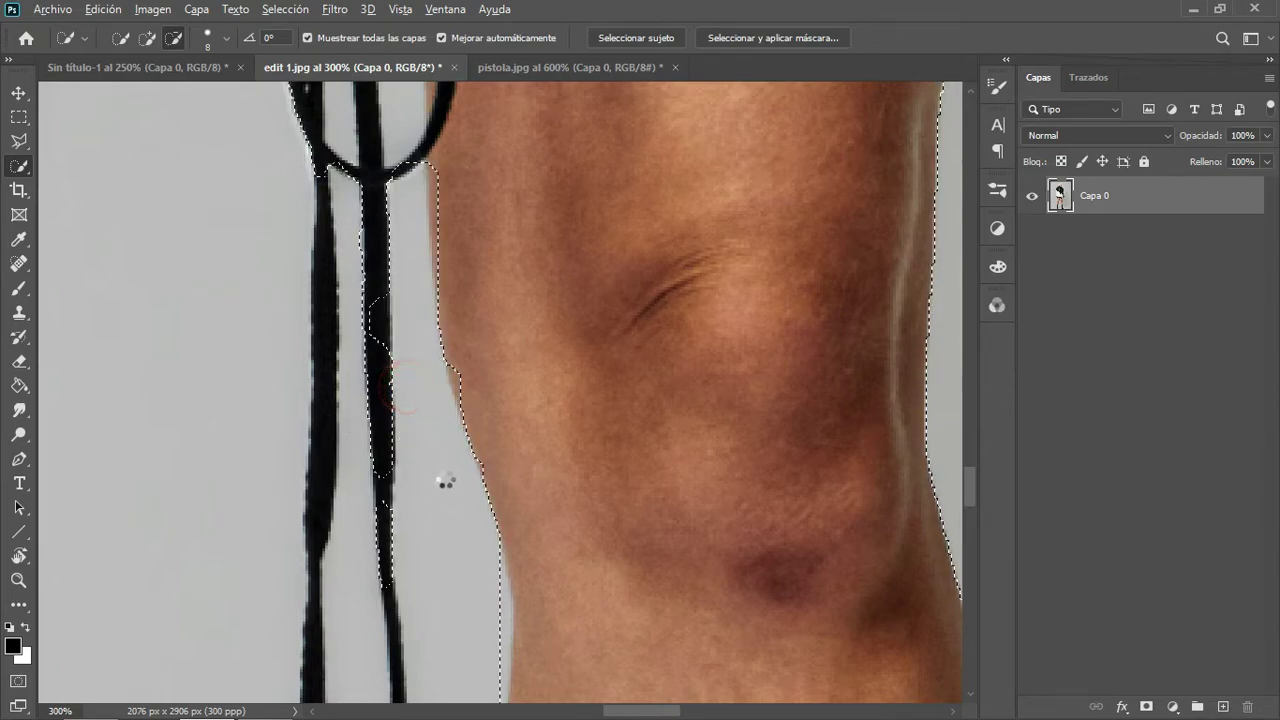
scroll(409, 471, down, 5)
Extend the selection along the dangling cord and subtract the background beside its edges.
drag(410, 435, 410, 336)
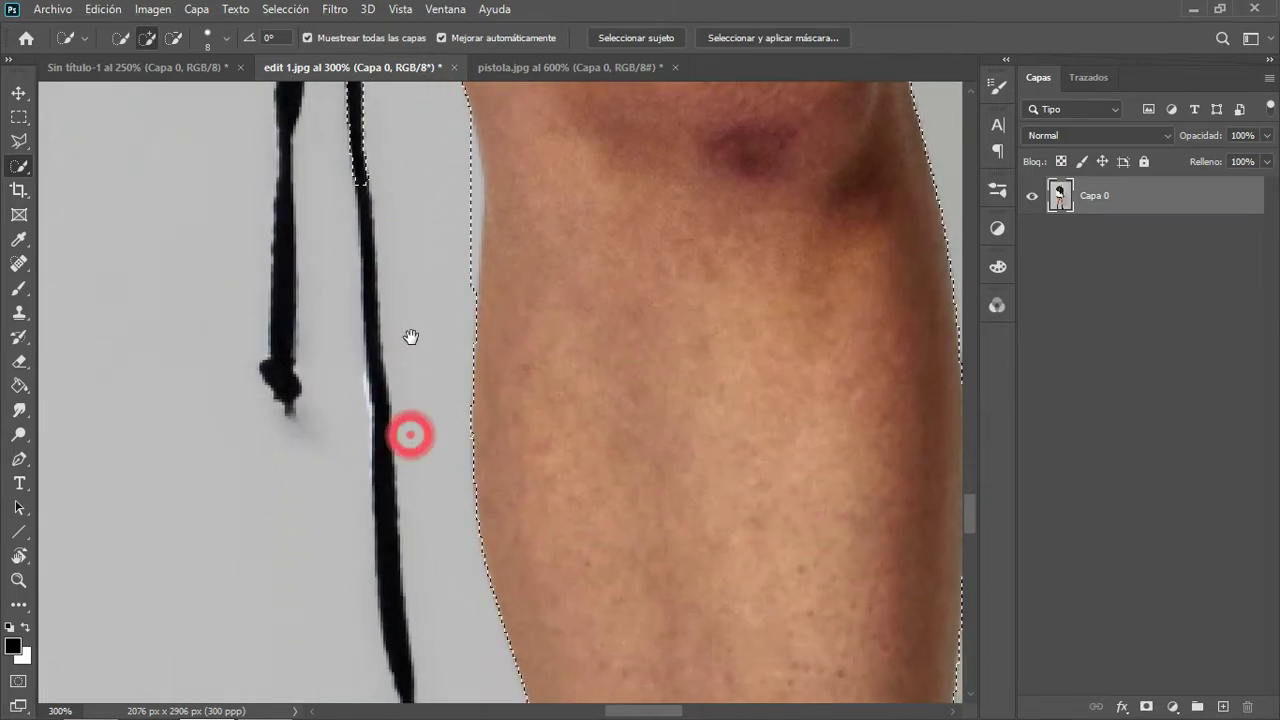
drag(363, 183, 396, 602)
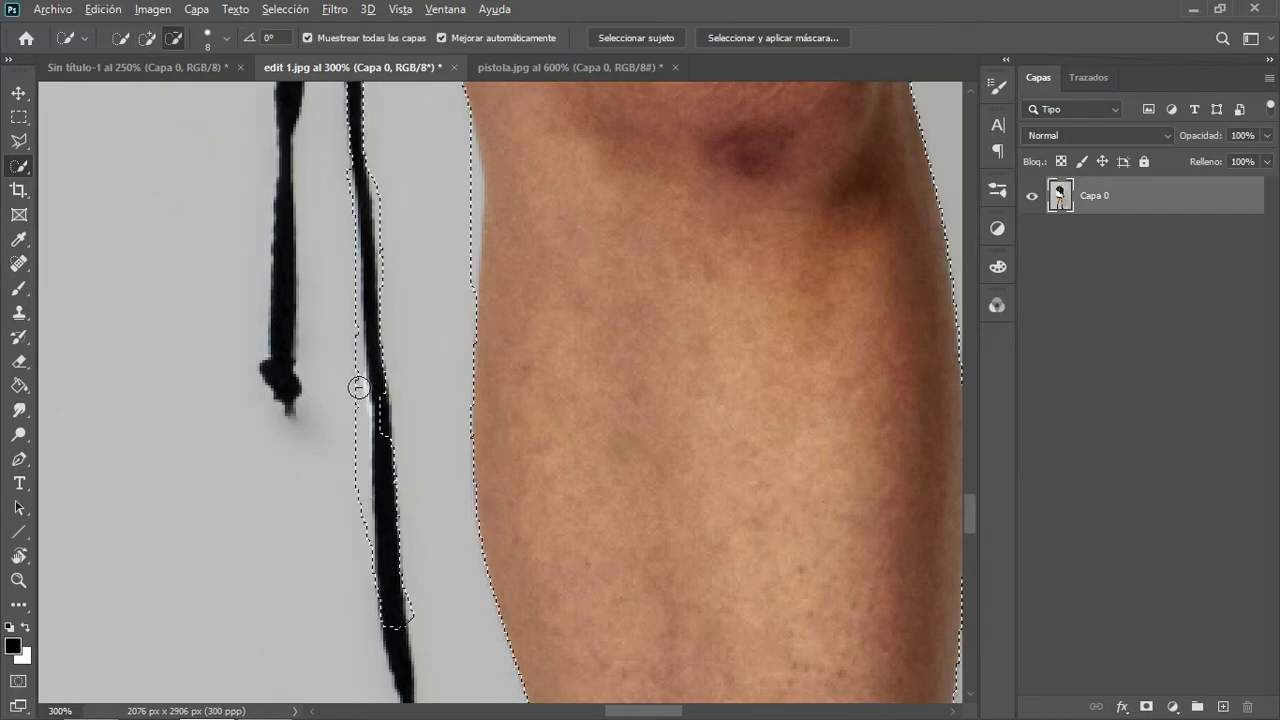
drag(323, 252, 338, 521)
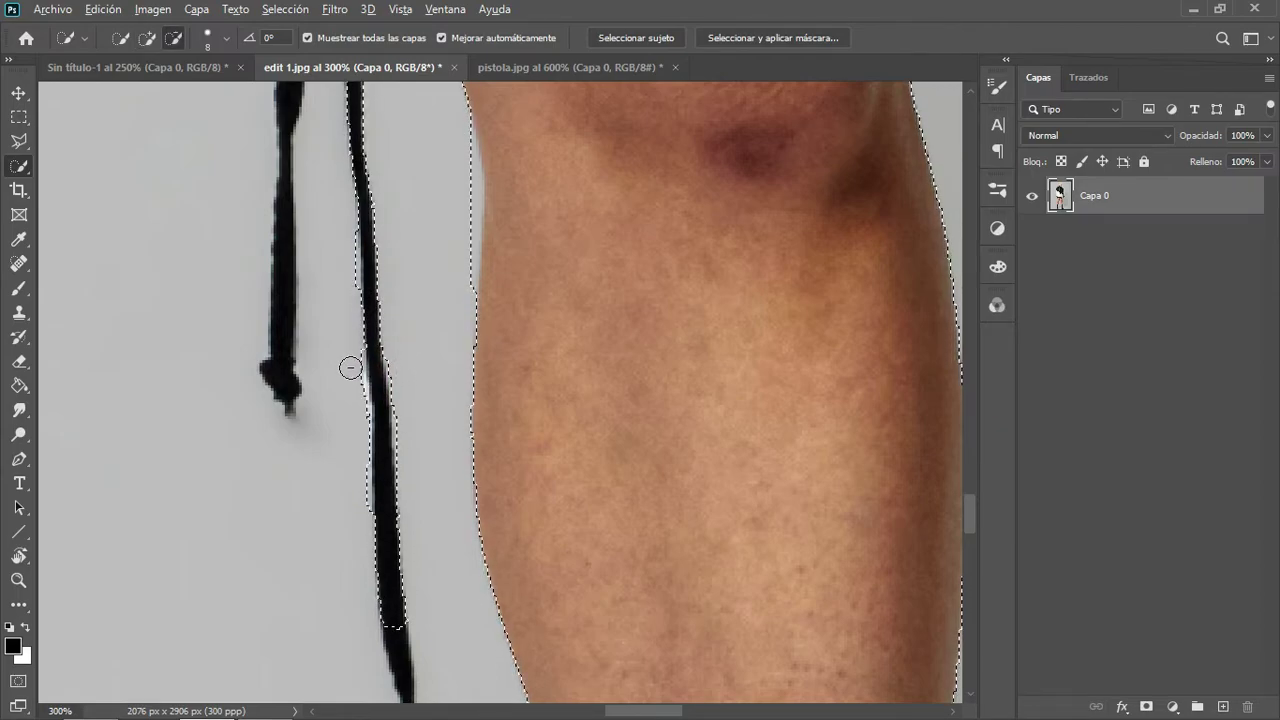
drag(350, 345, 331, 260)
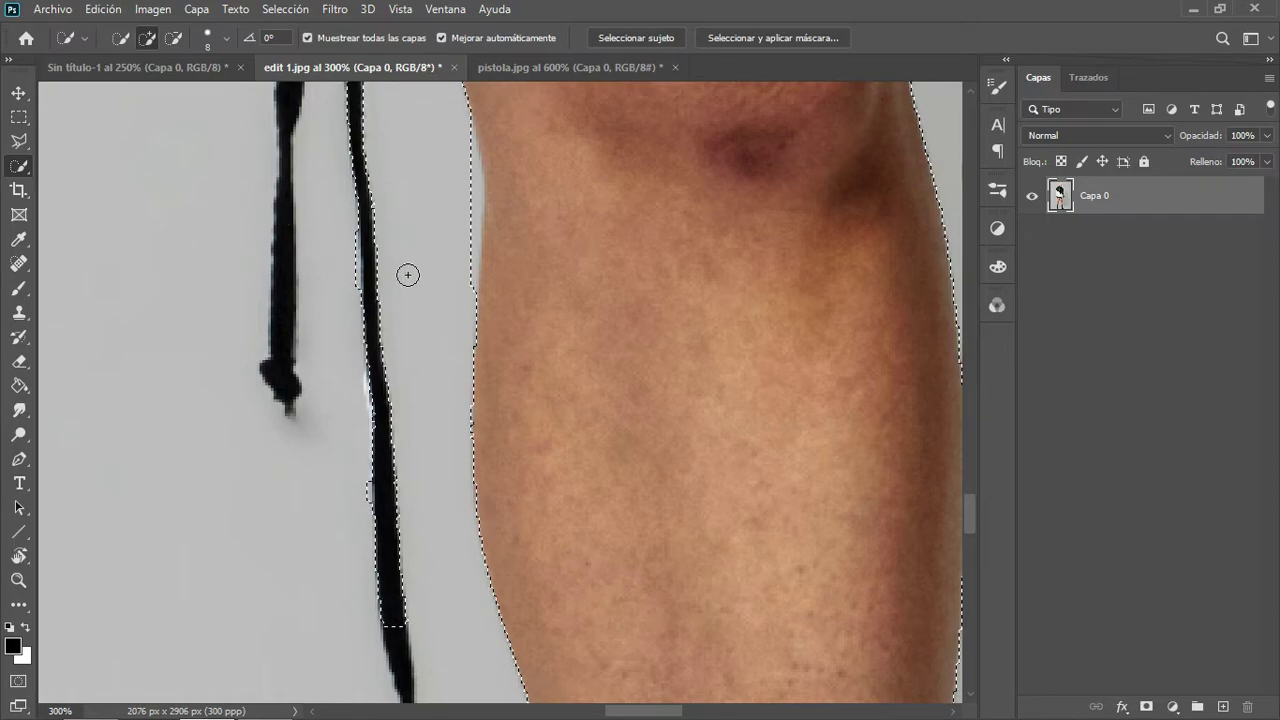
key(alt)
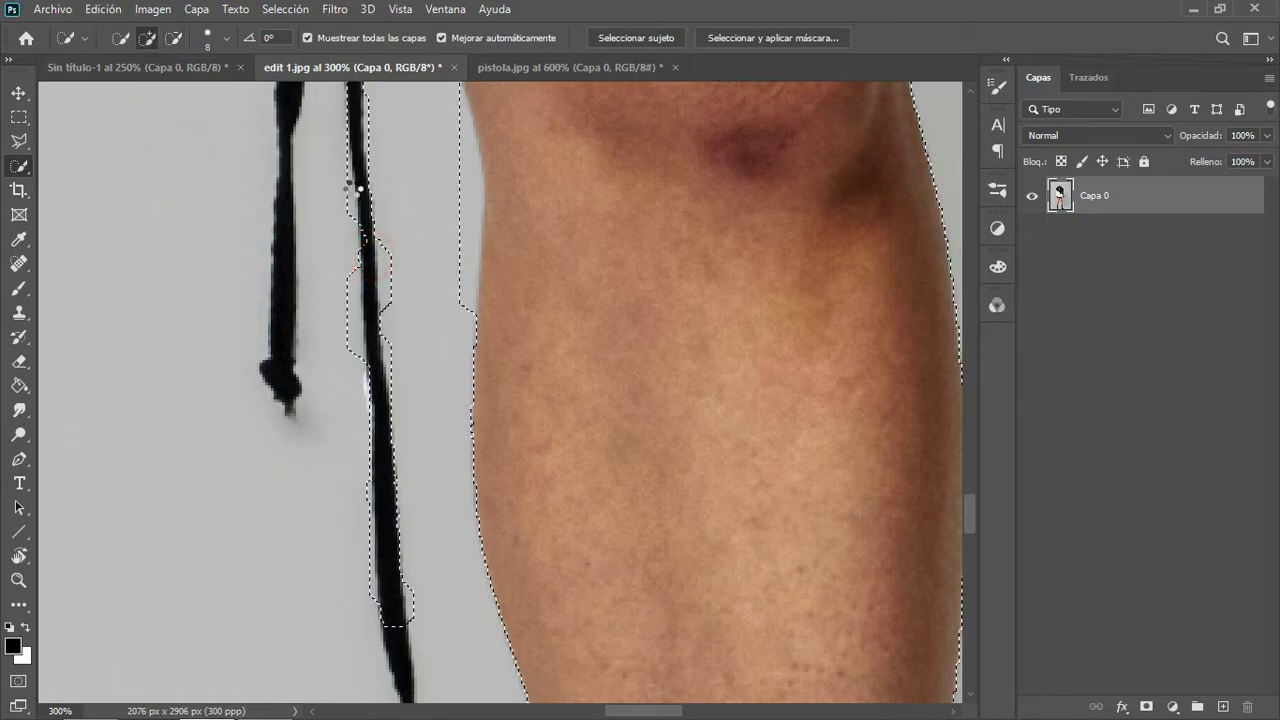
key(alt)
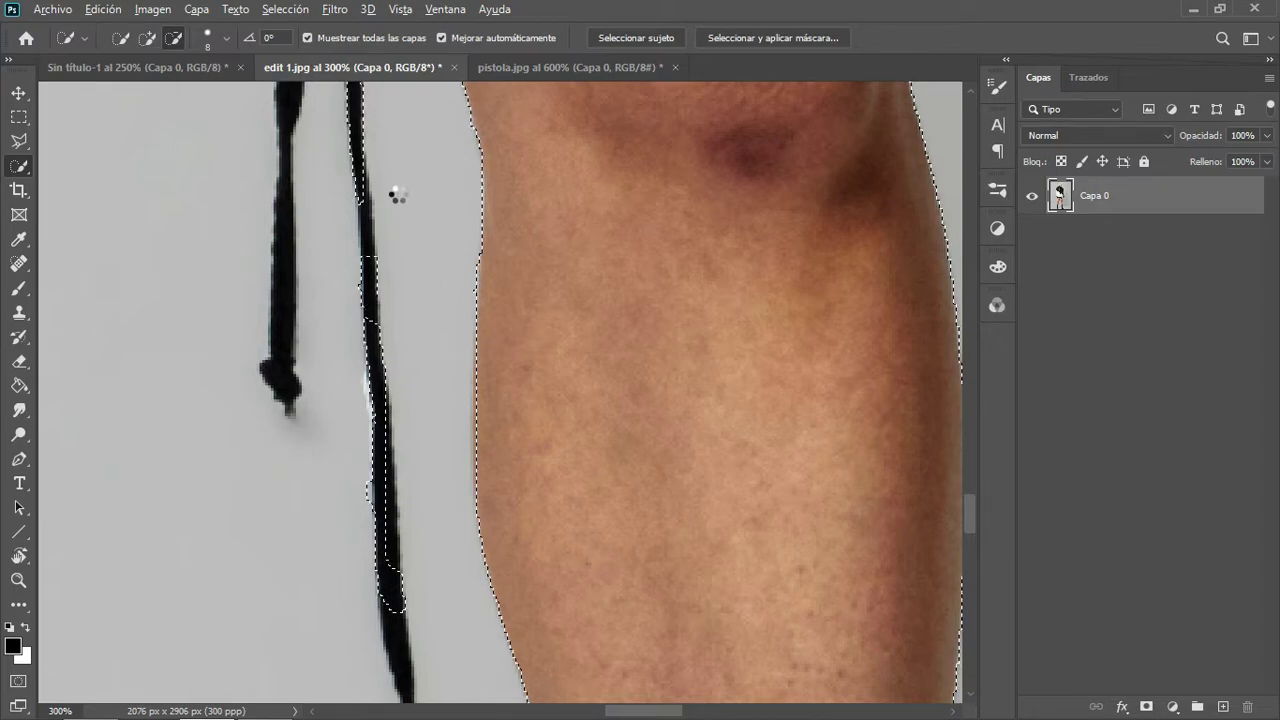
click(366, 232)
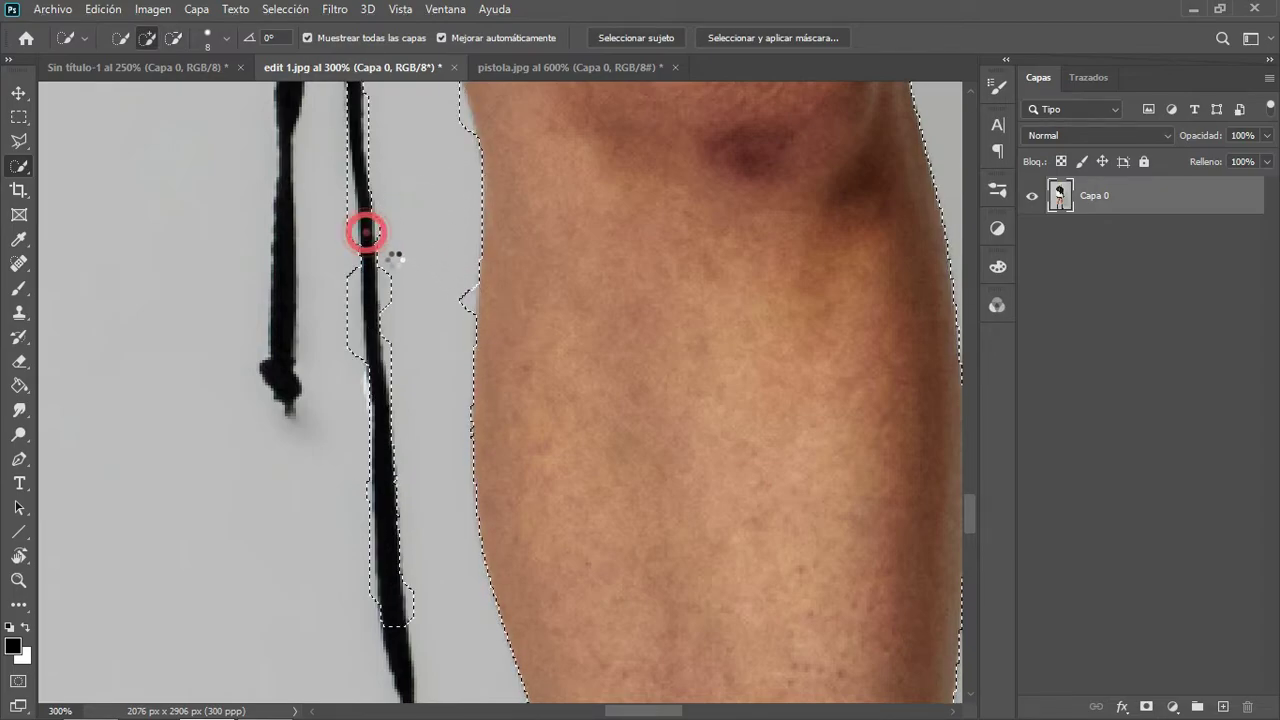
click(380, 220)
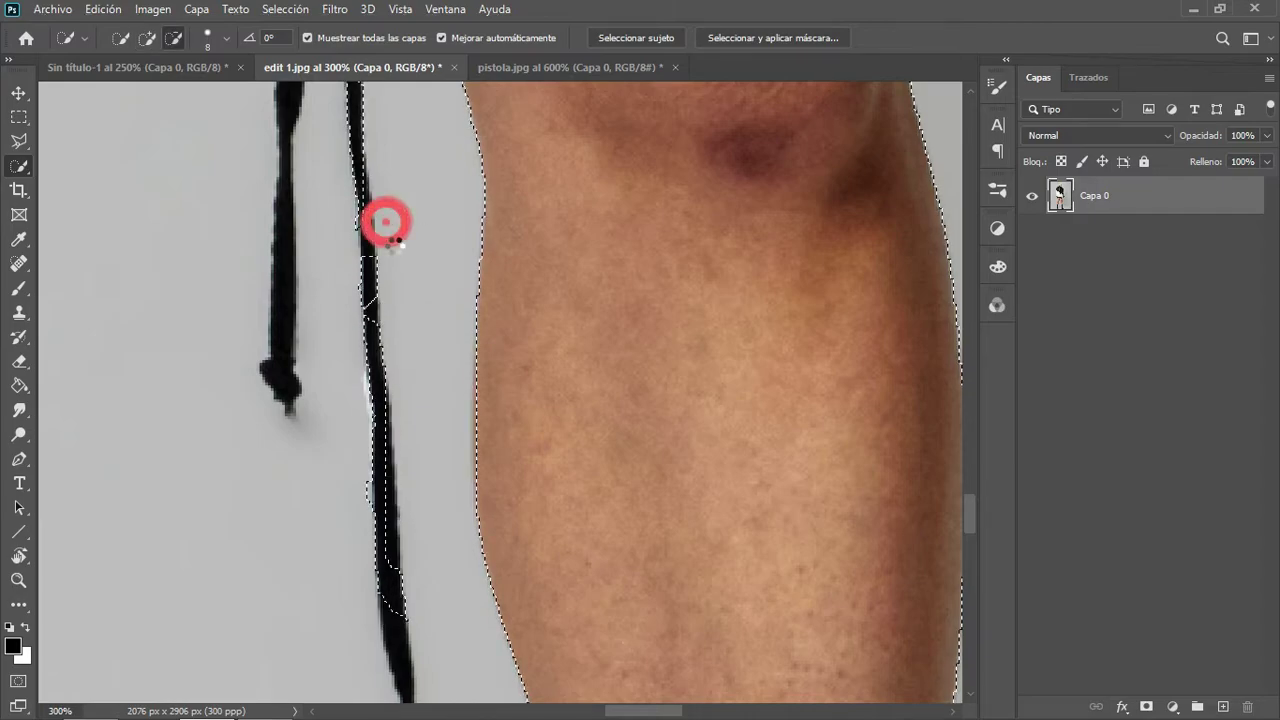
Carry the selection down the cord to its knotted tip and tighten its edge.
scroll(417, 480, down, 5)
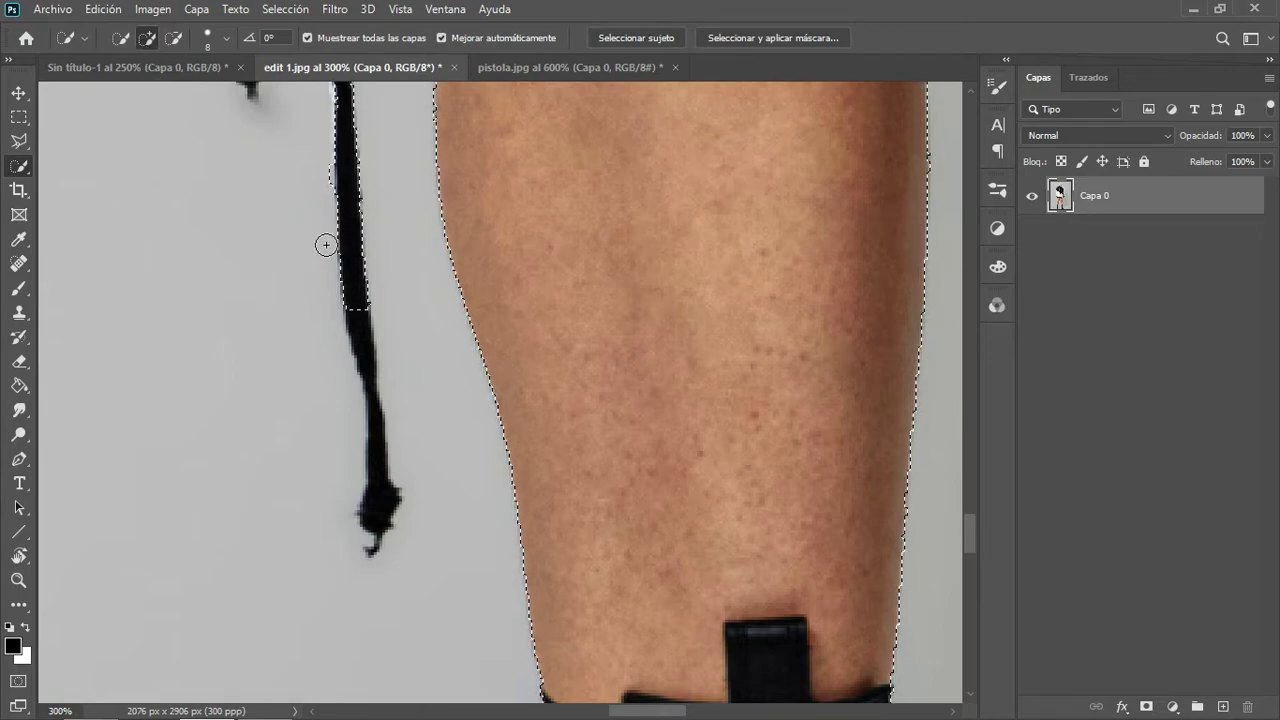
drag(382, 350, 386, 489)
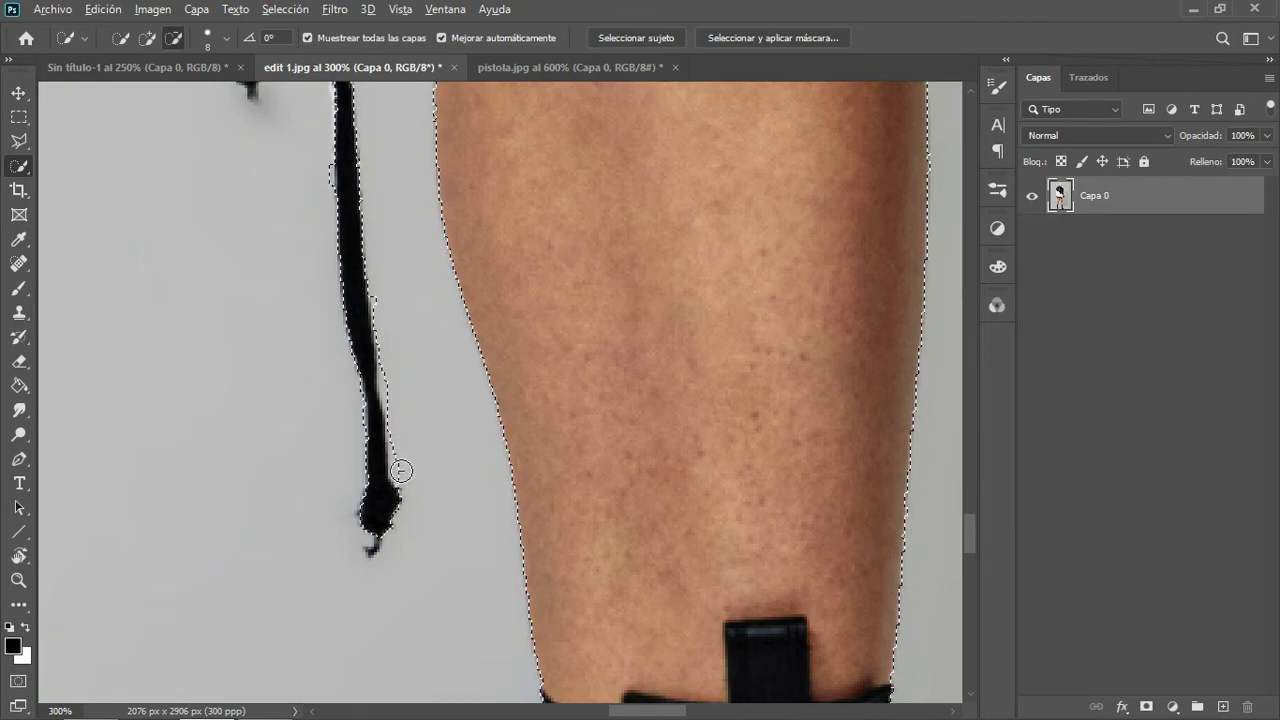
alt+click(400, 471)
alt+click(398, 455)
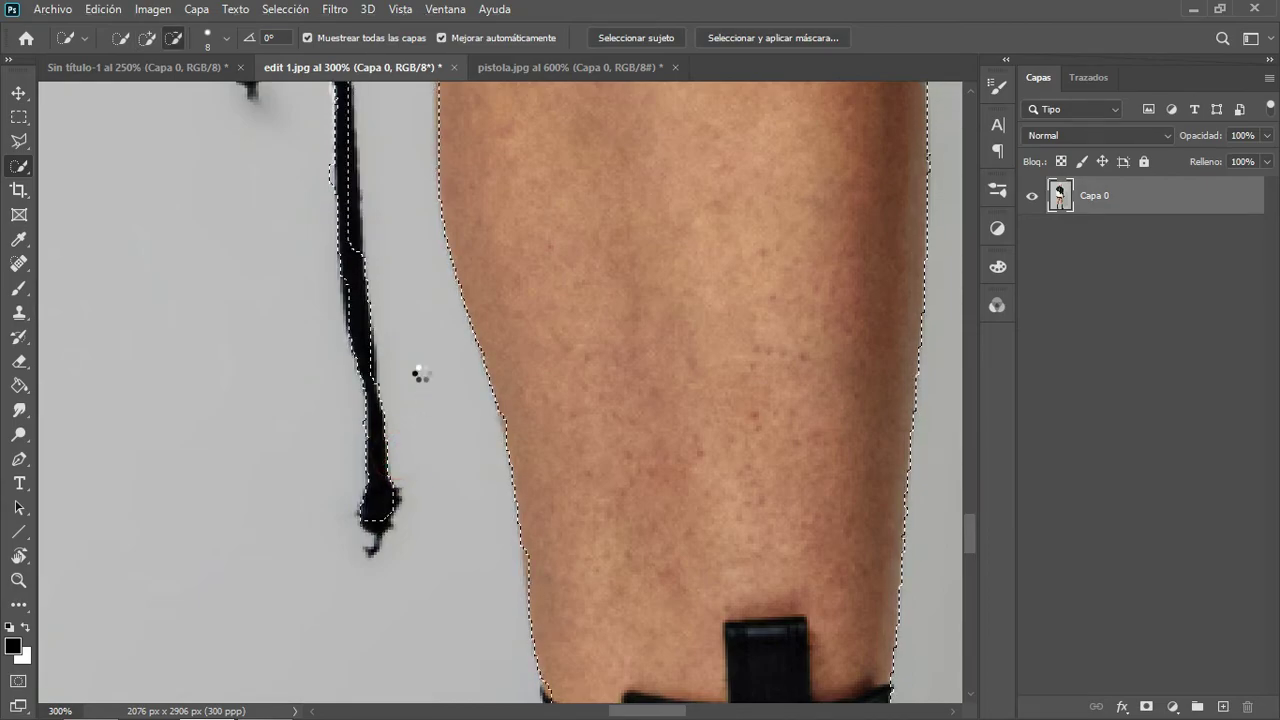
drag(411, 289, 397, 349)
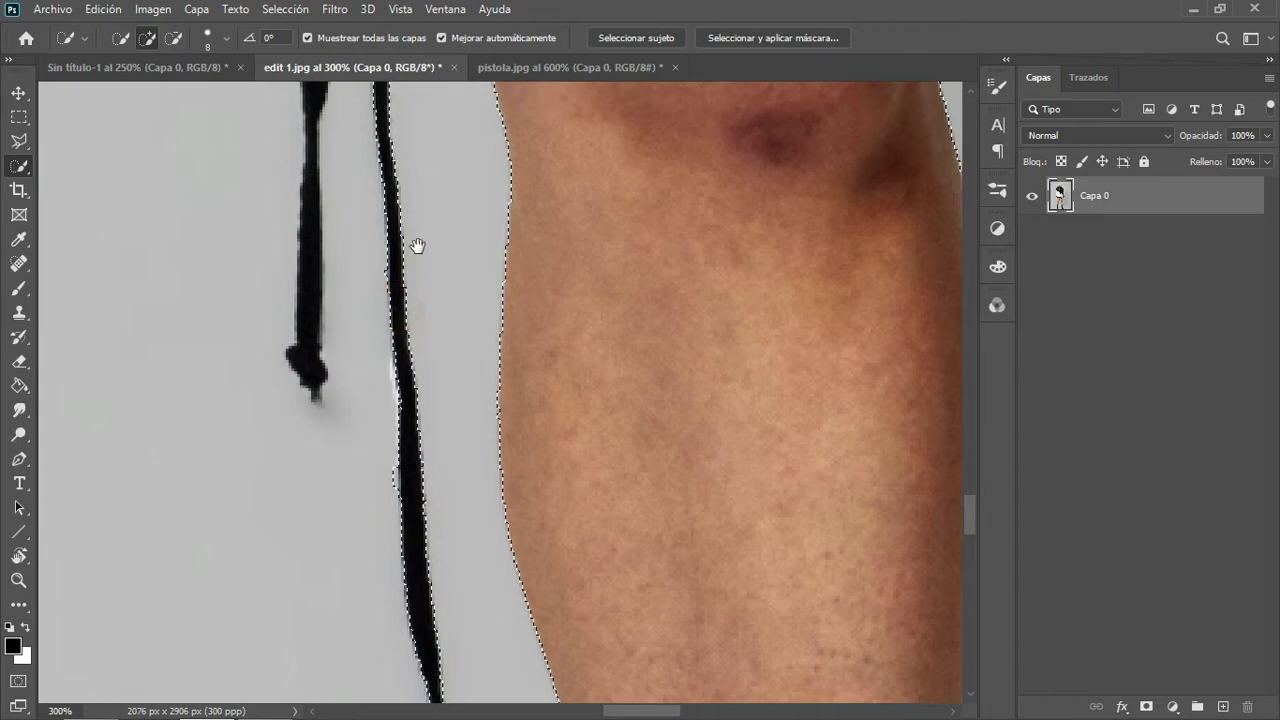
Add both cords below the knee and remove the grey gap between them from the selection.
scroll(443, 391, up, 3)
scroll(471, 409, up, 3)
scroll(466, 394, up, 3)
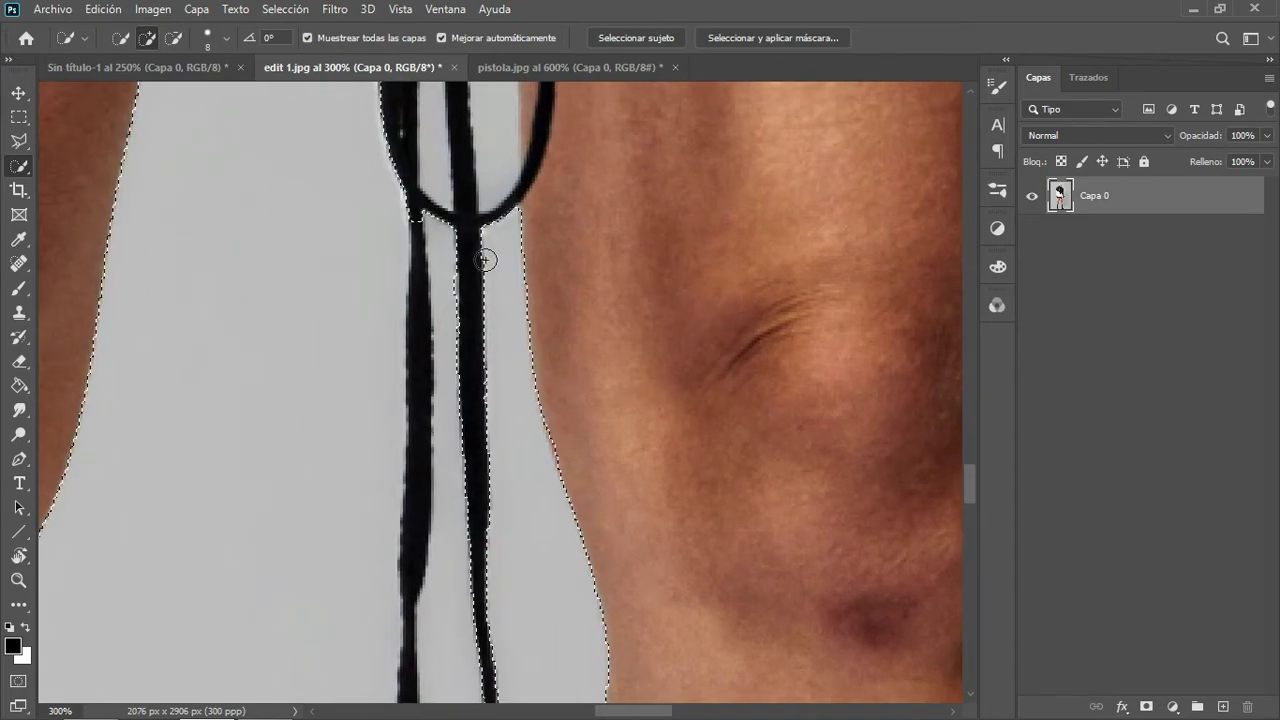
drag(417, 214, 413, 464)
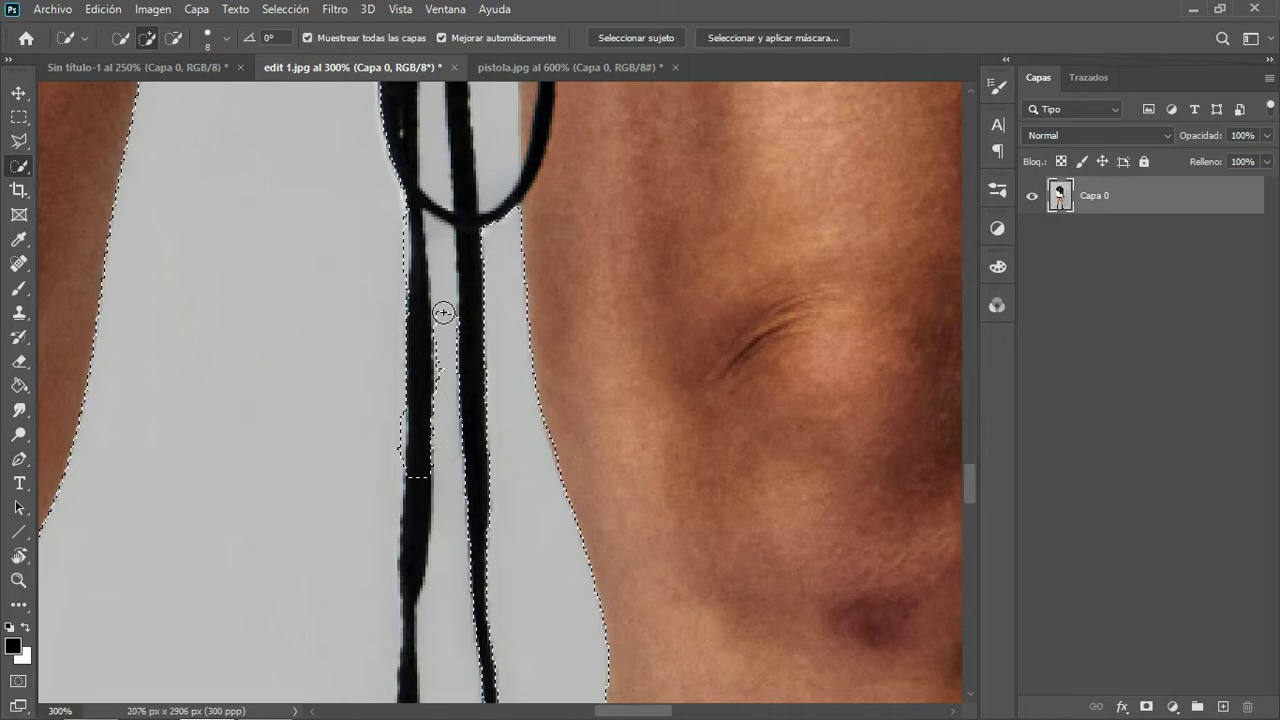
alt+click(437, 265)
drag(441, 242, 440, 234)
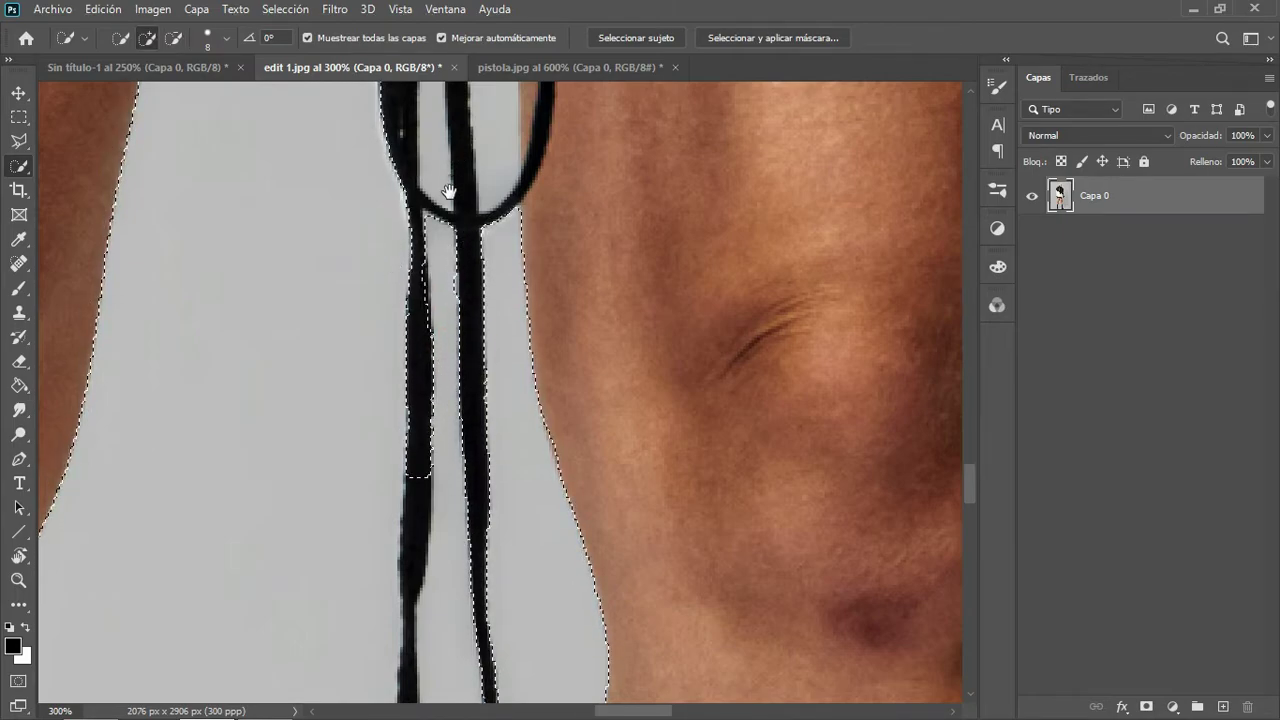
Trace the left cord tightly down to its tip, then zoom out to view the legs.
mouse_move(449, 191)
mouse_down()
mouse_move(425, 333)
mouse_move(363, 234)
mouse_up()
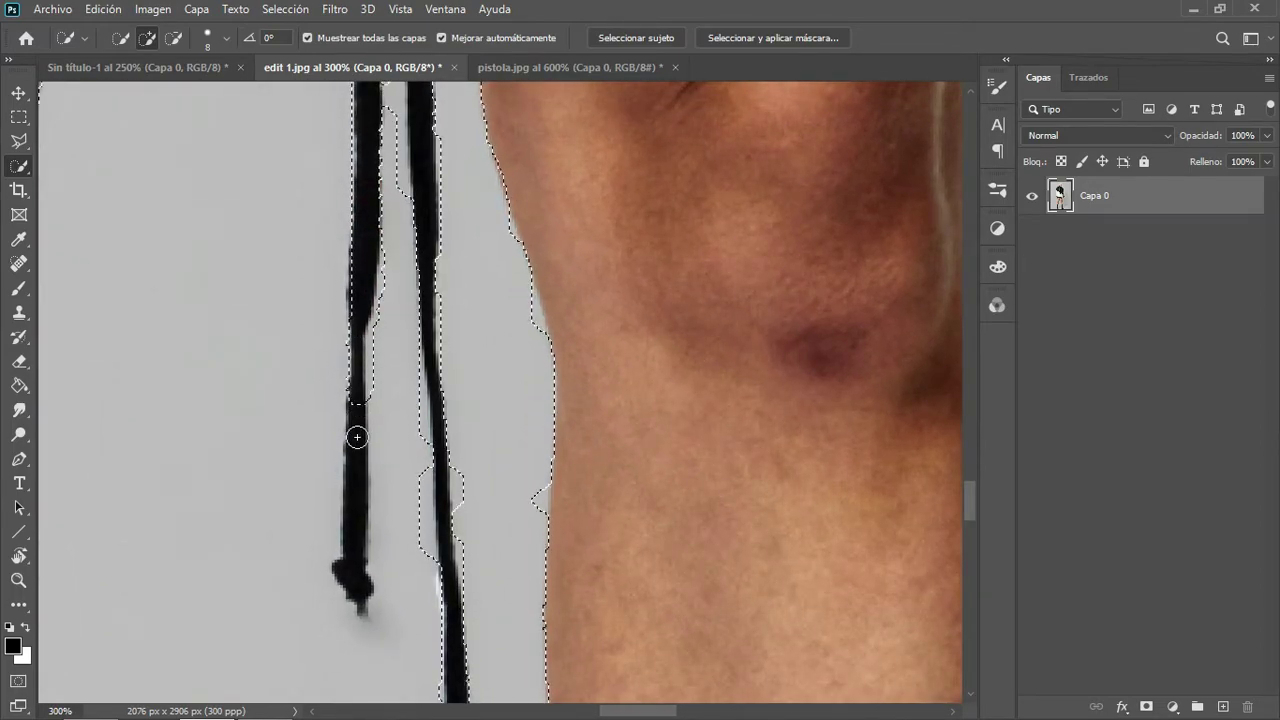
drag(357, 437, 355, 513)
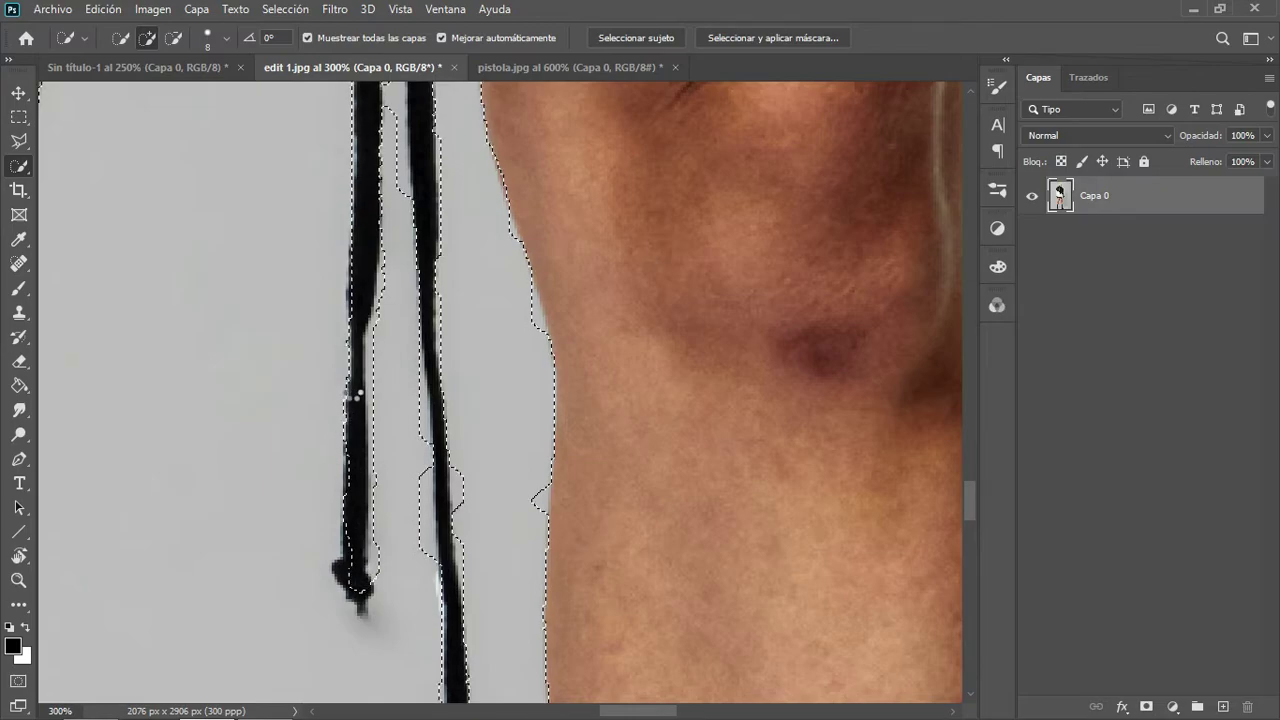
drag(357, 396, 370, 561)
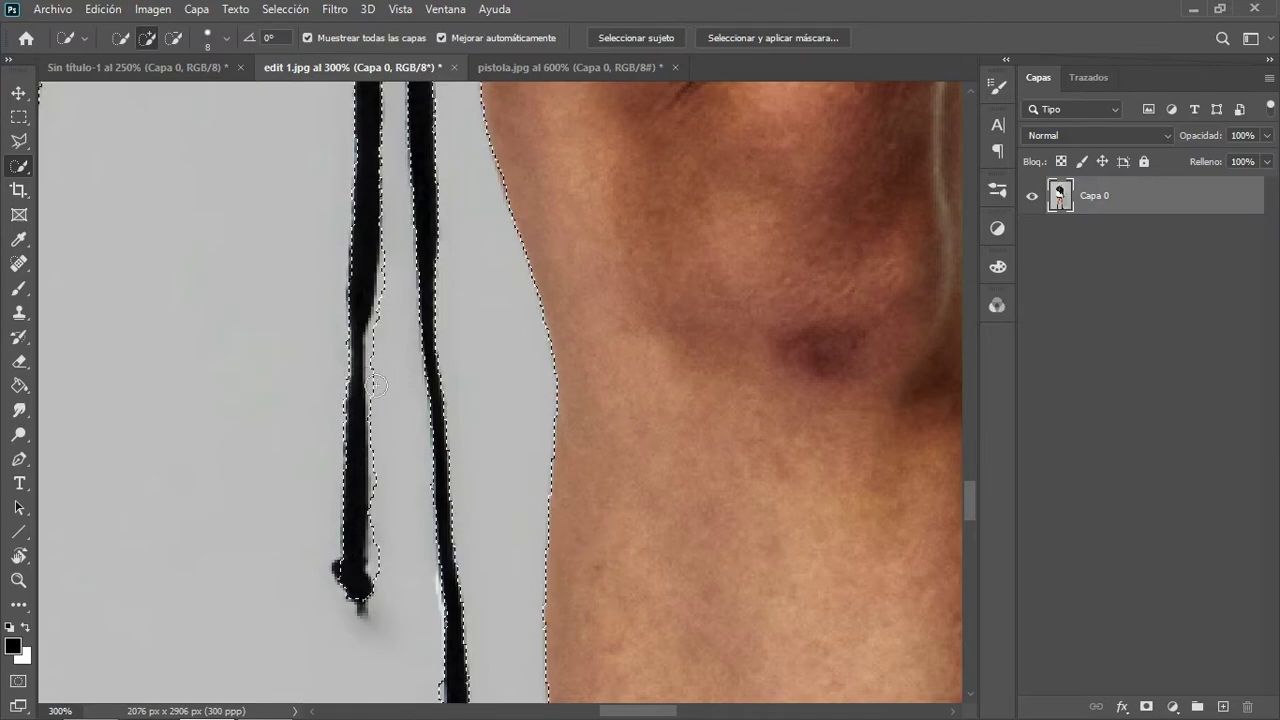
click(376, 561)
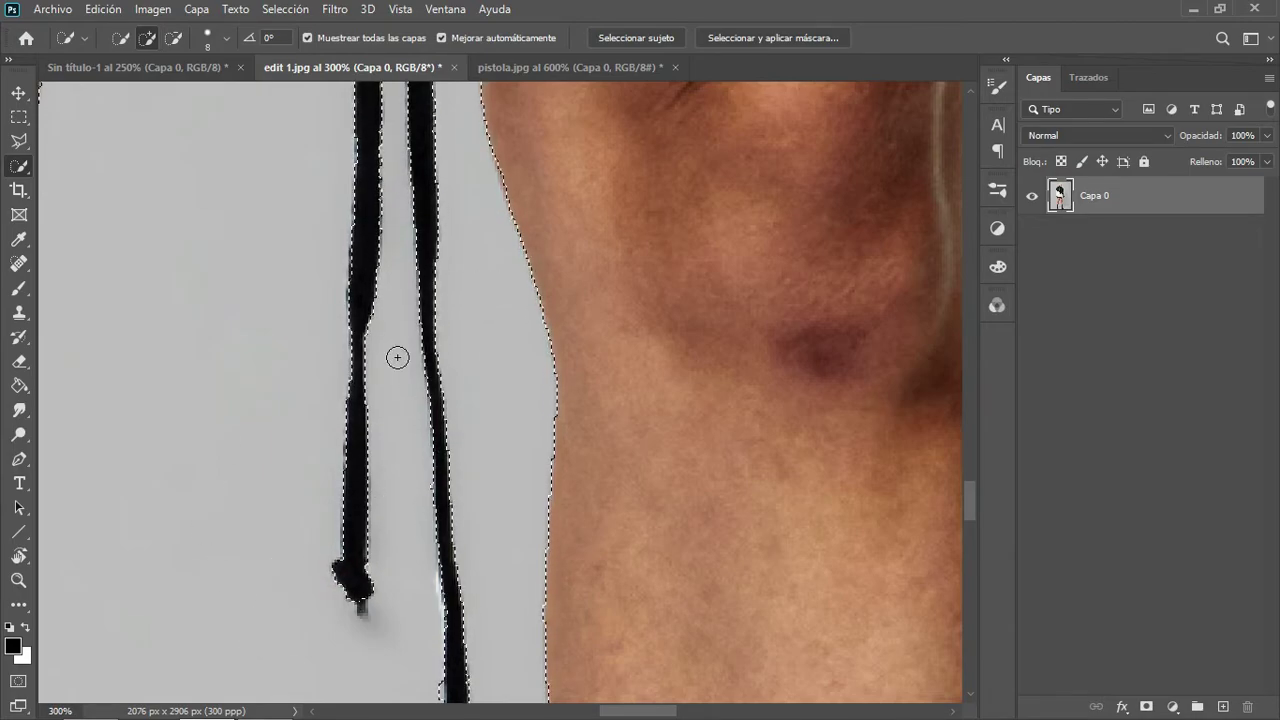
mouse_move(397, 357)
mouse_down()
mouse_move(377, 466)
mouse_move(366, 424)
mouse_up()
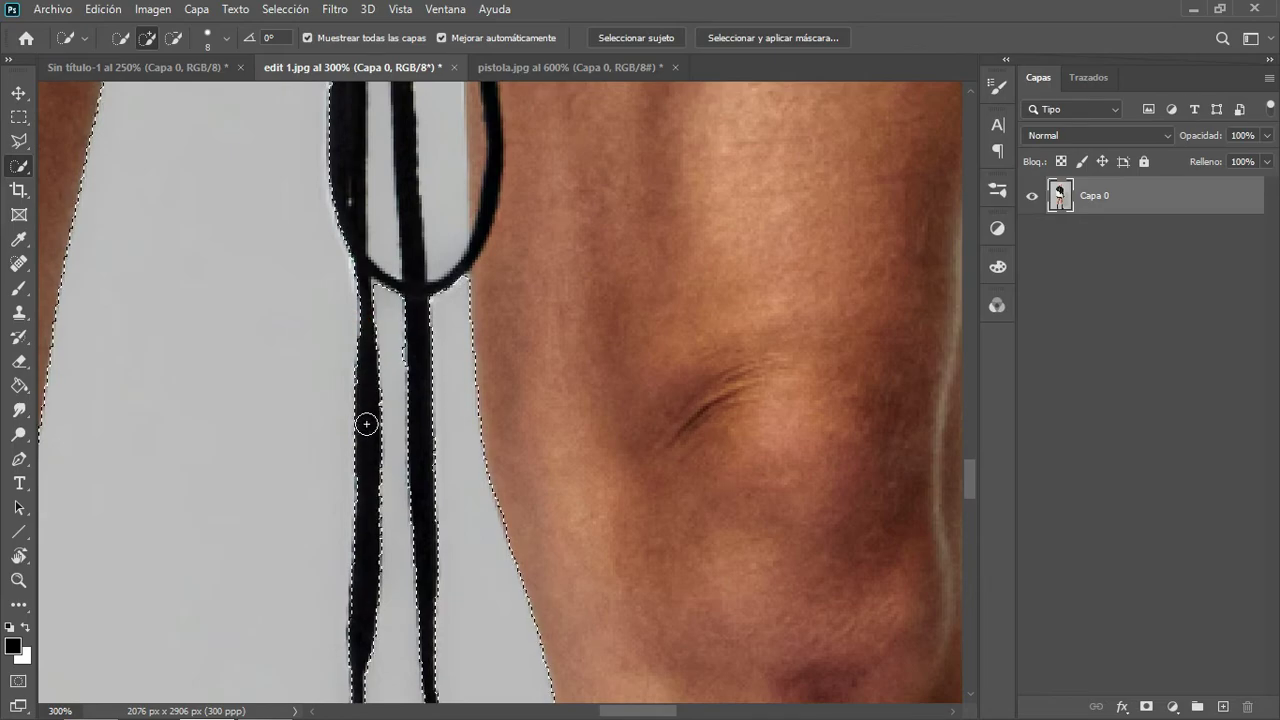
key(z)
alt+click(414, 429)
Zoom out to check the whole figure, then zoom in on the right boot.
alt+click(416, 430)
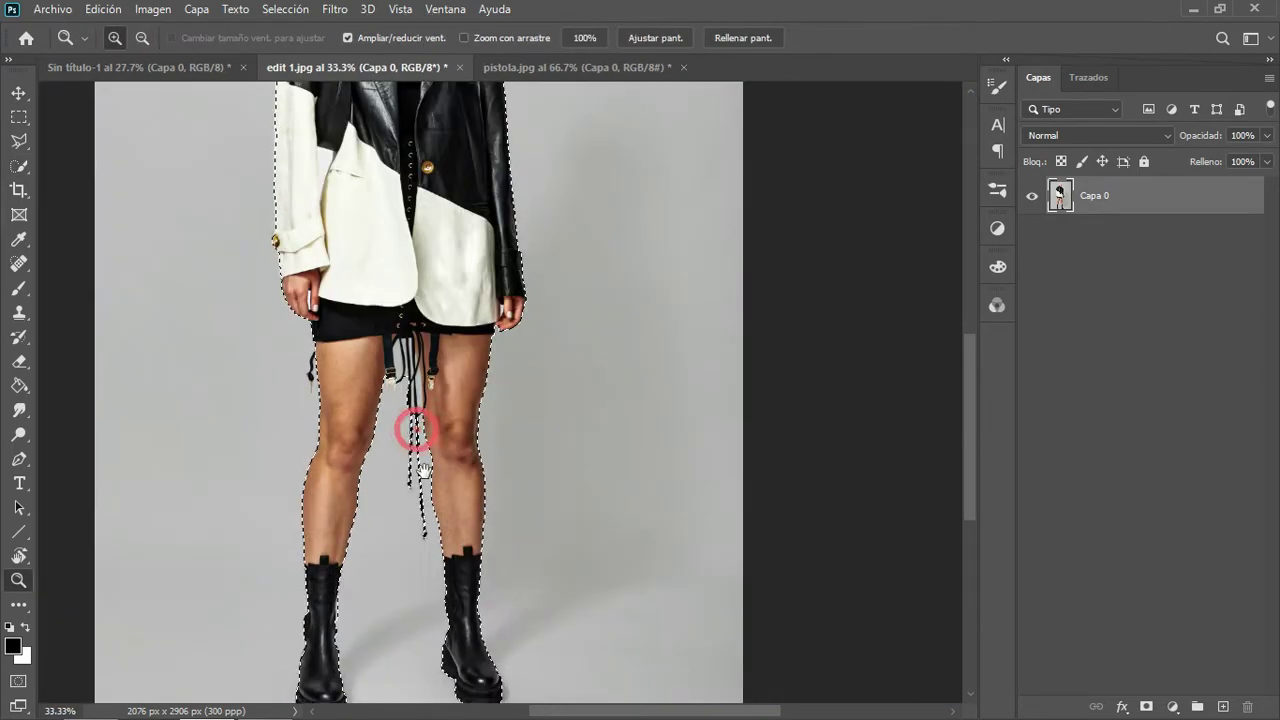
alt+click(422, 466)
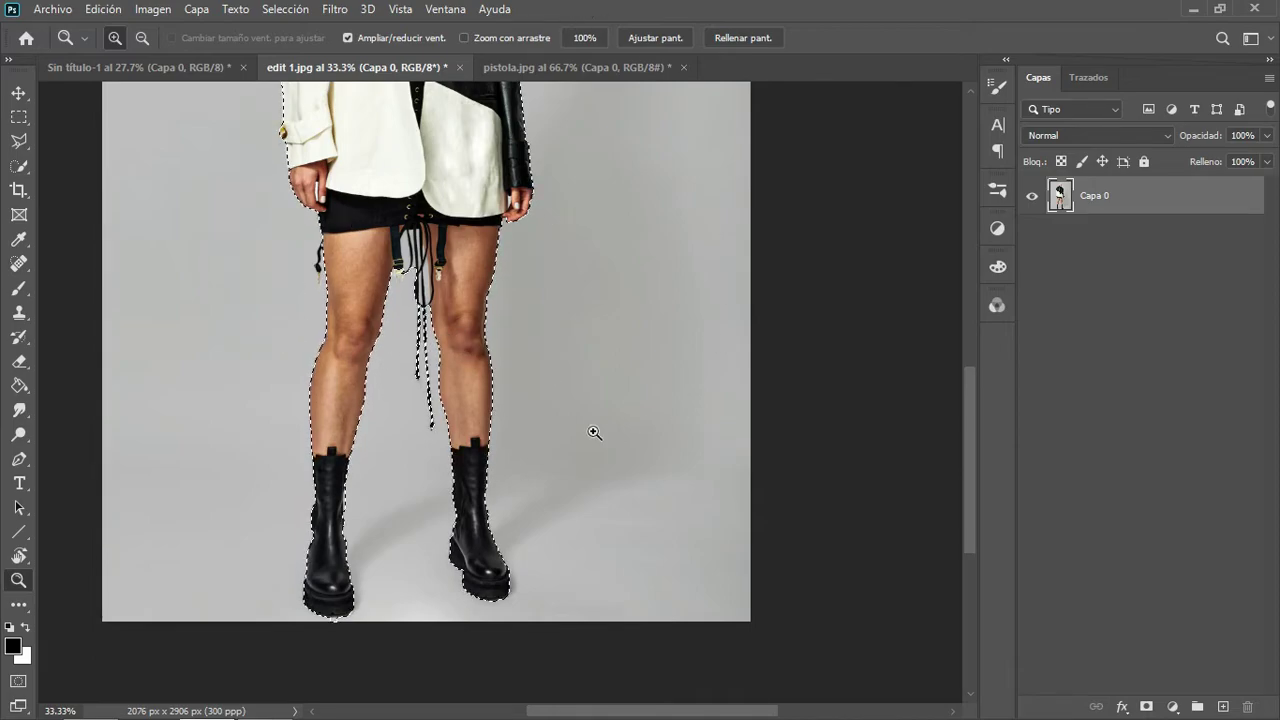
drag(469, 162, 475, 358)
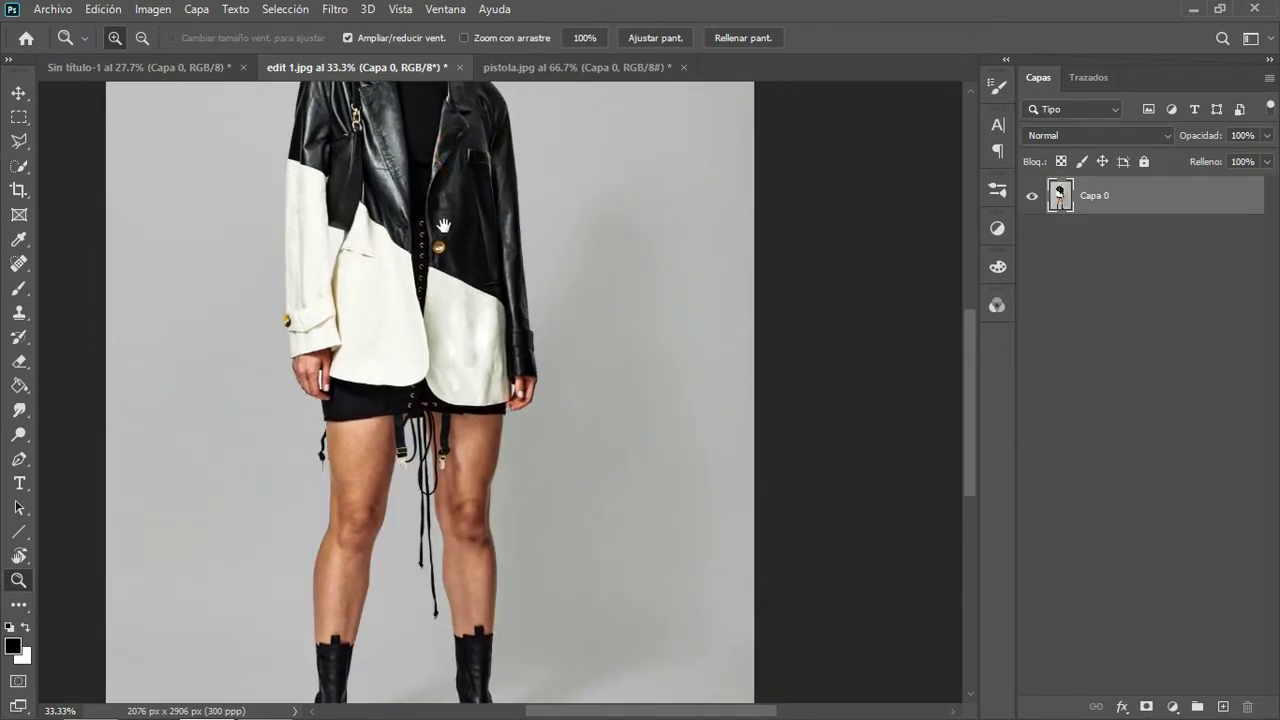
drag(445, 207, 455, 381)
mouse_move(412, 640)
mouse_down()
mouse_move(408, 474)
mouse_move(428, 286)
mouse_up()
click(482, 346)
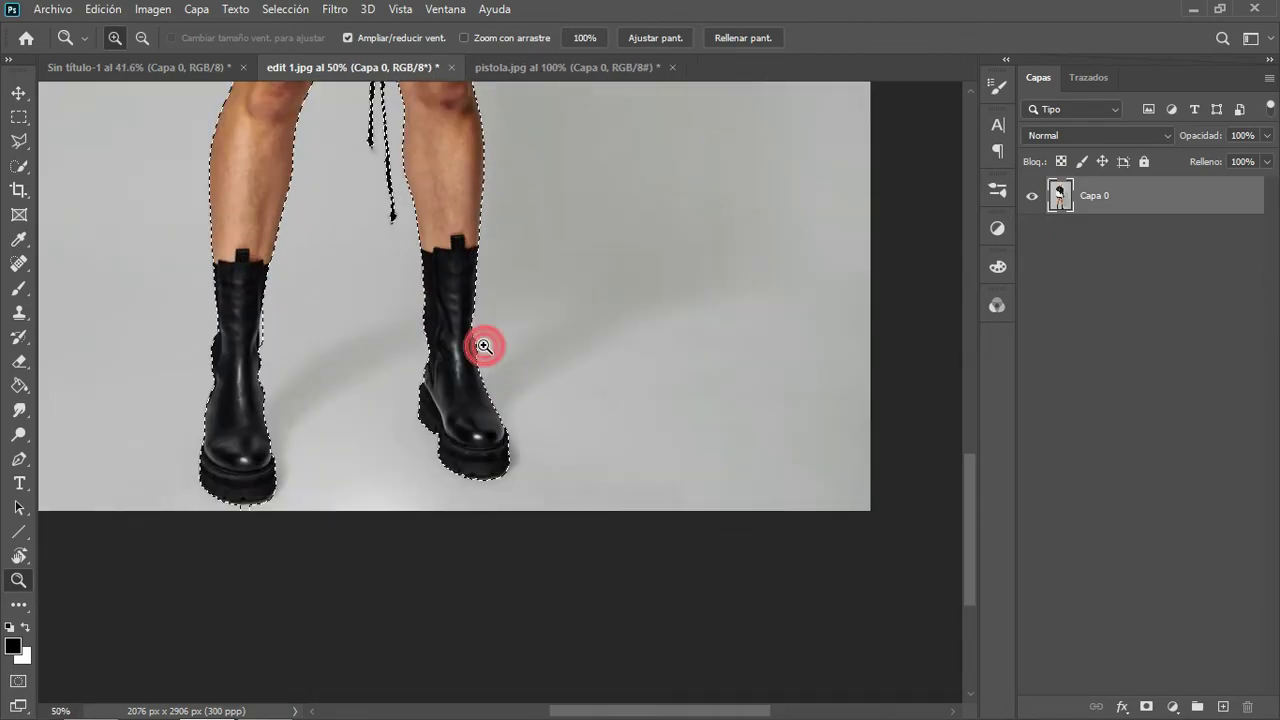
Trim the background bulge along the right boot's outer edge with Quick Selection.
click(18, 165)
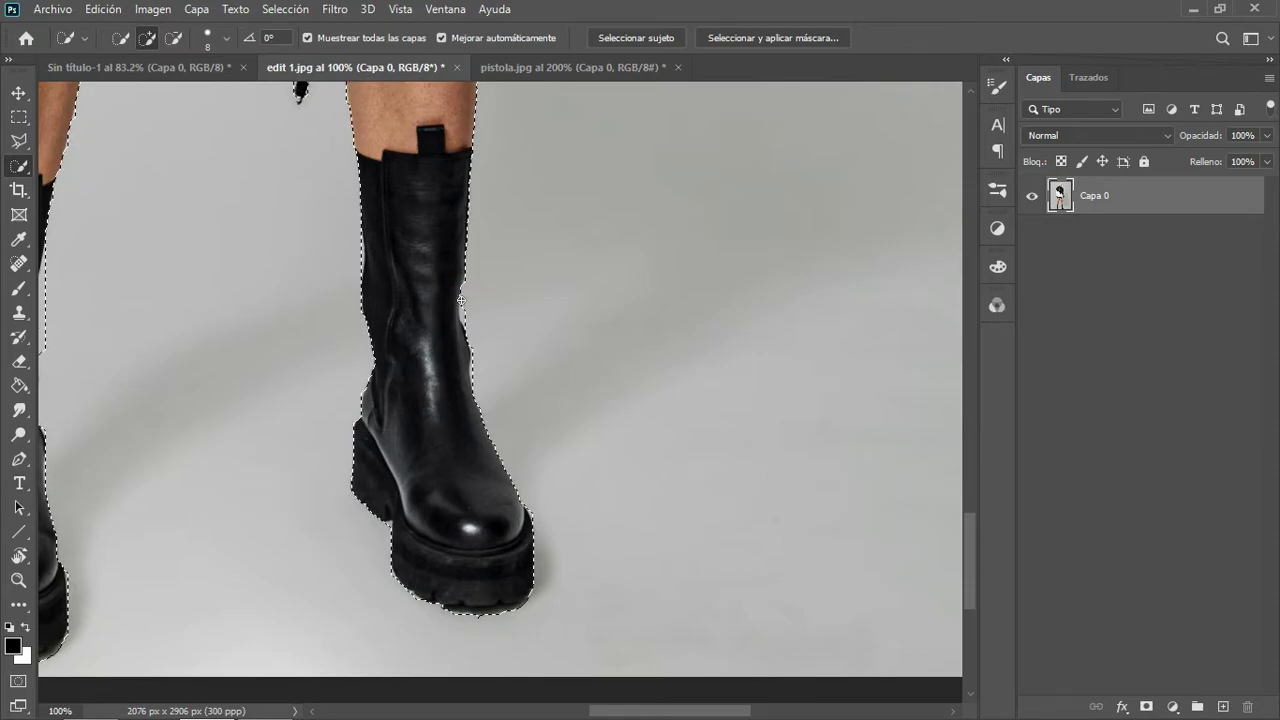
click(461, 300)
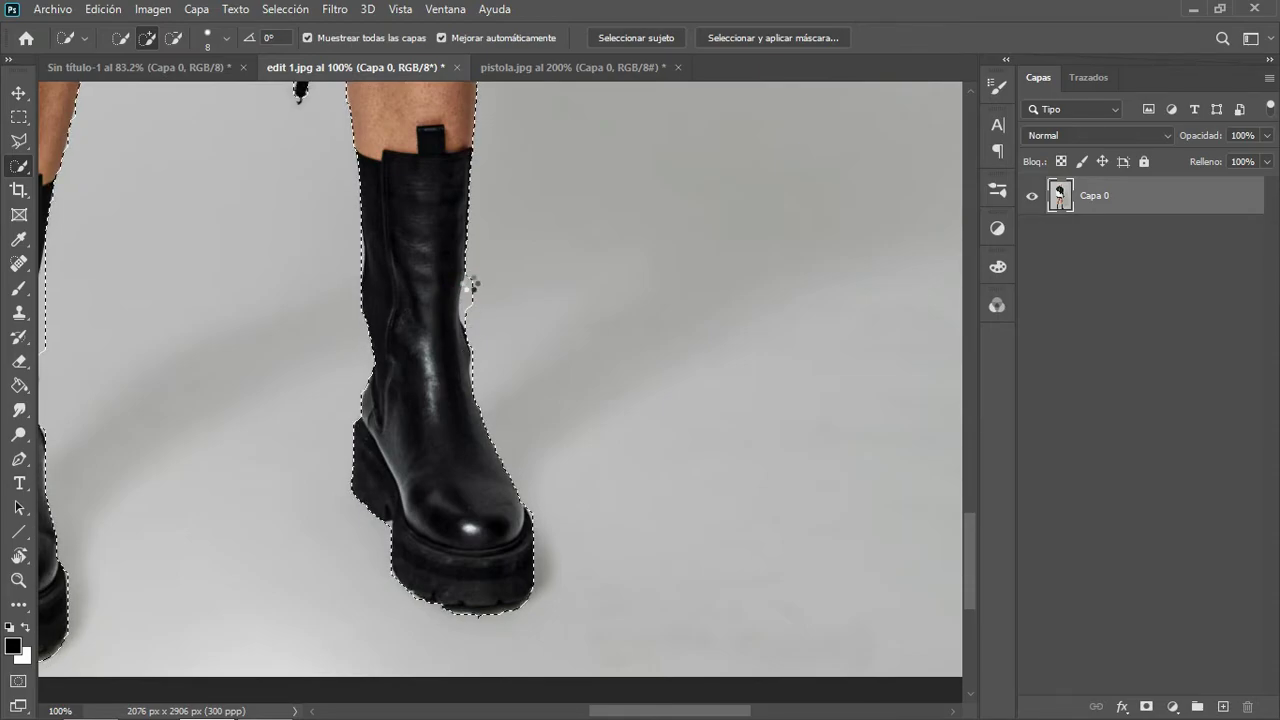
click(461, 277)
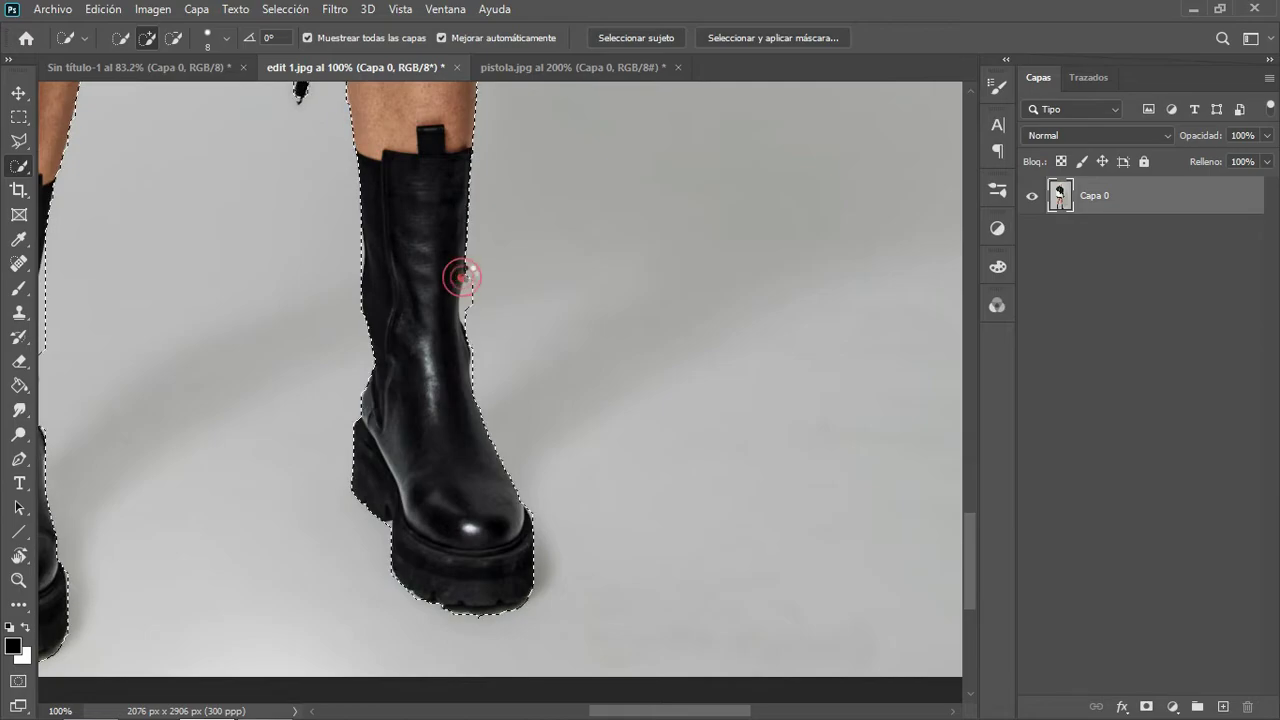
click(464, 246)
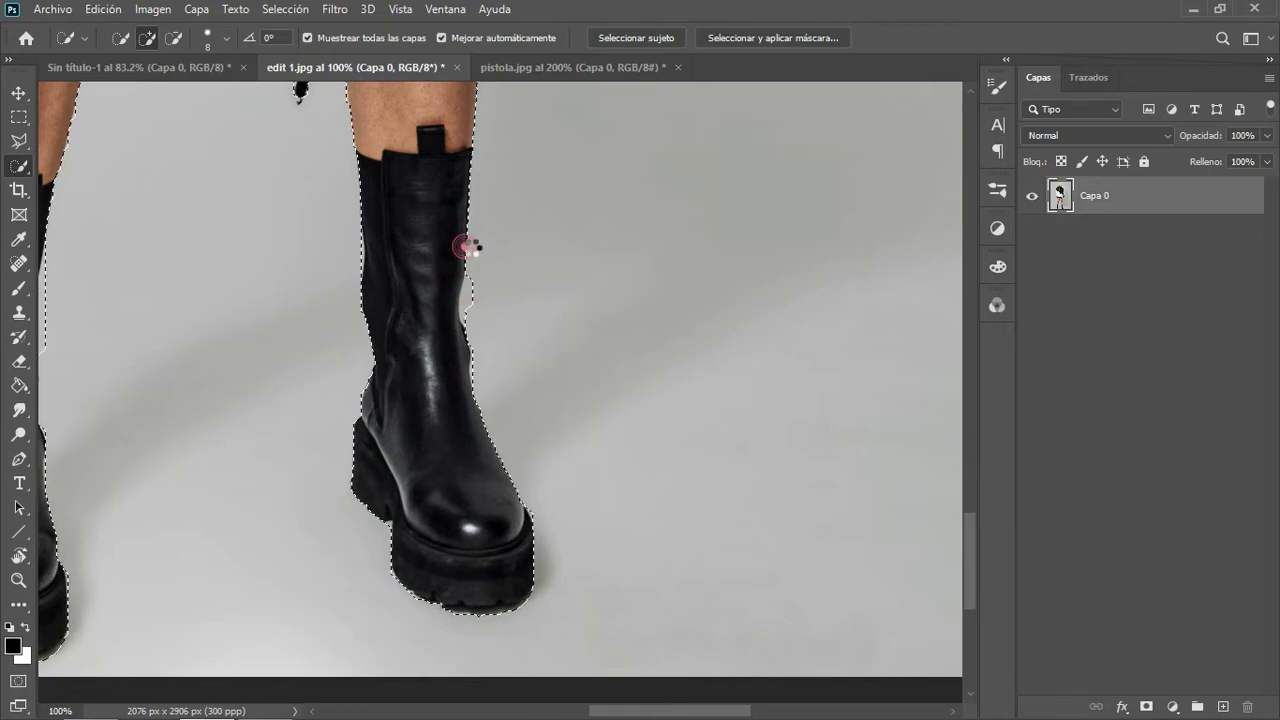
click(466, 258)
click(469, 245)
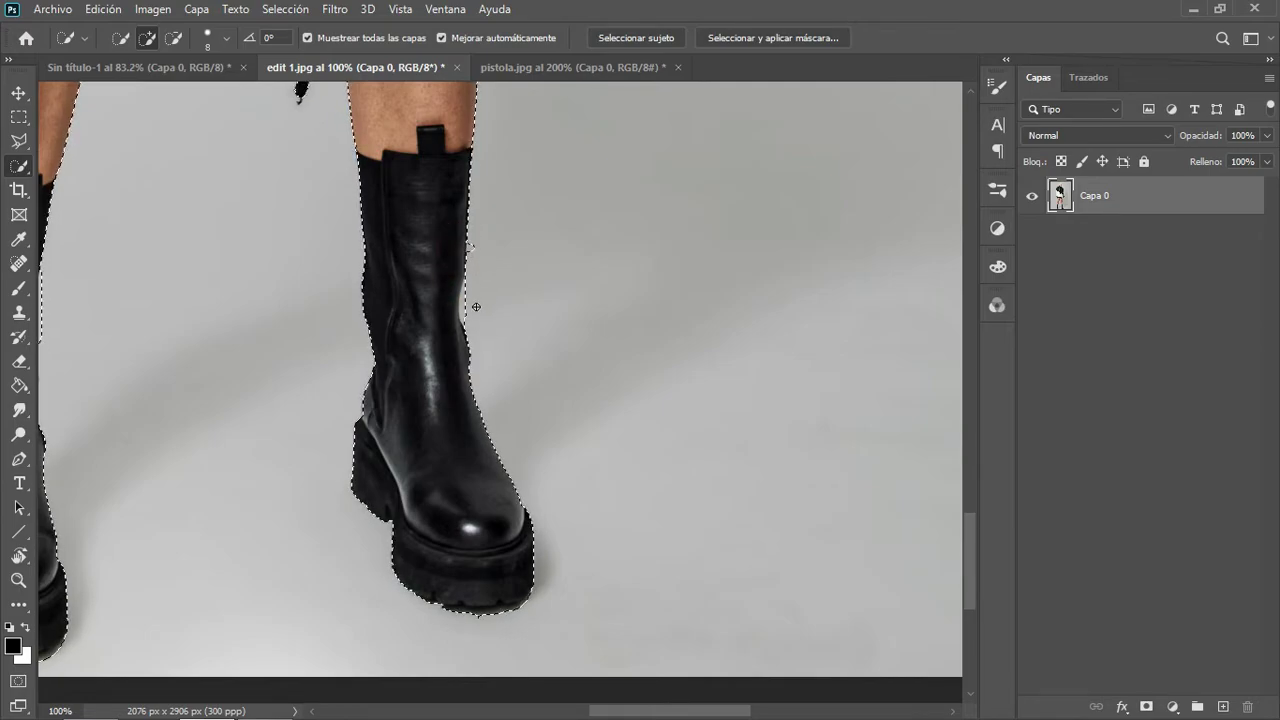
Zoom out to 12.5% to view the whole outlined model and reselect Quick Selection.
drag(137, 580, 383, 449)
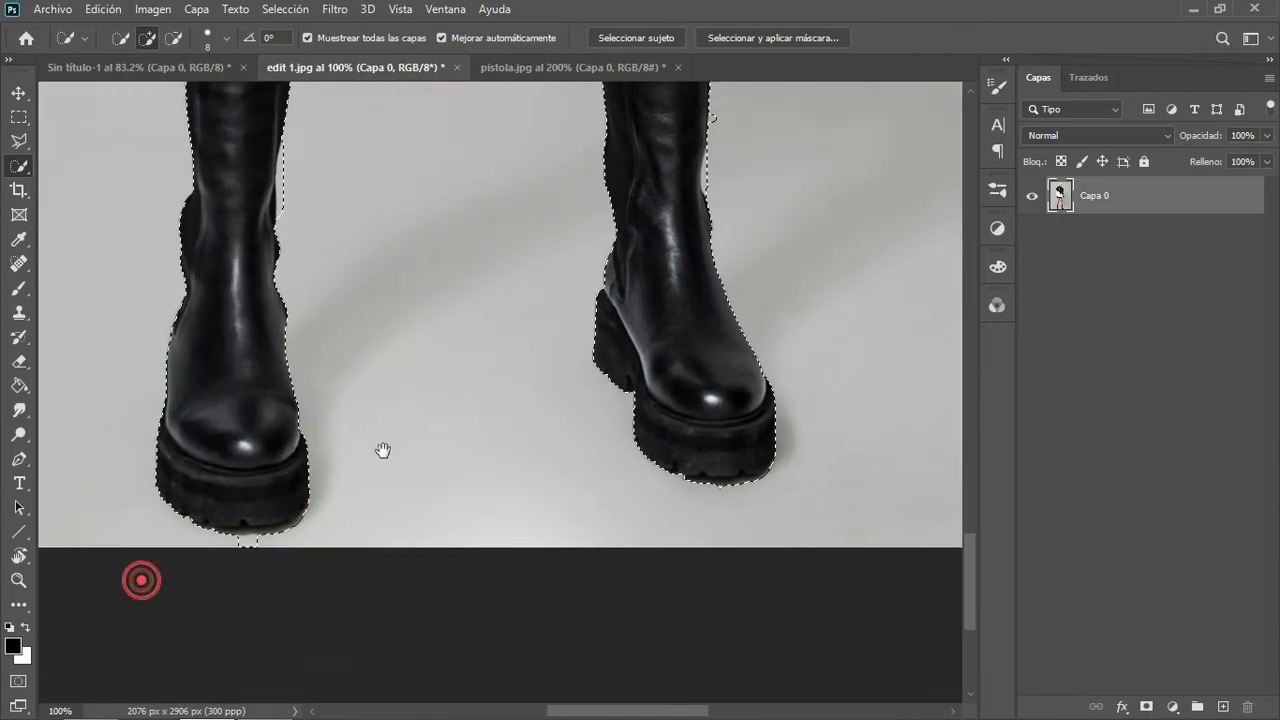
key(z)
alt+click(396, 427)
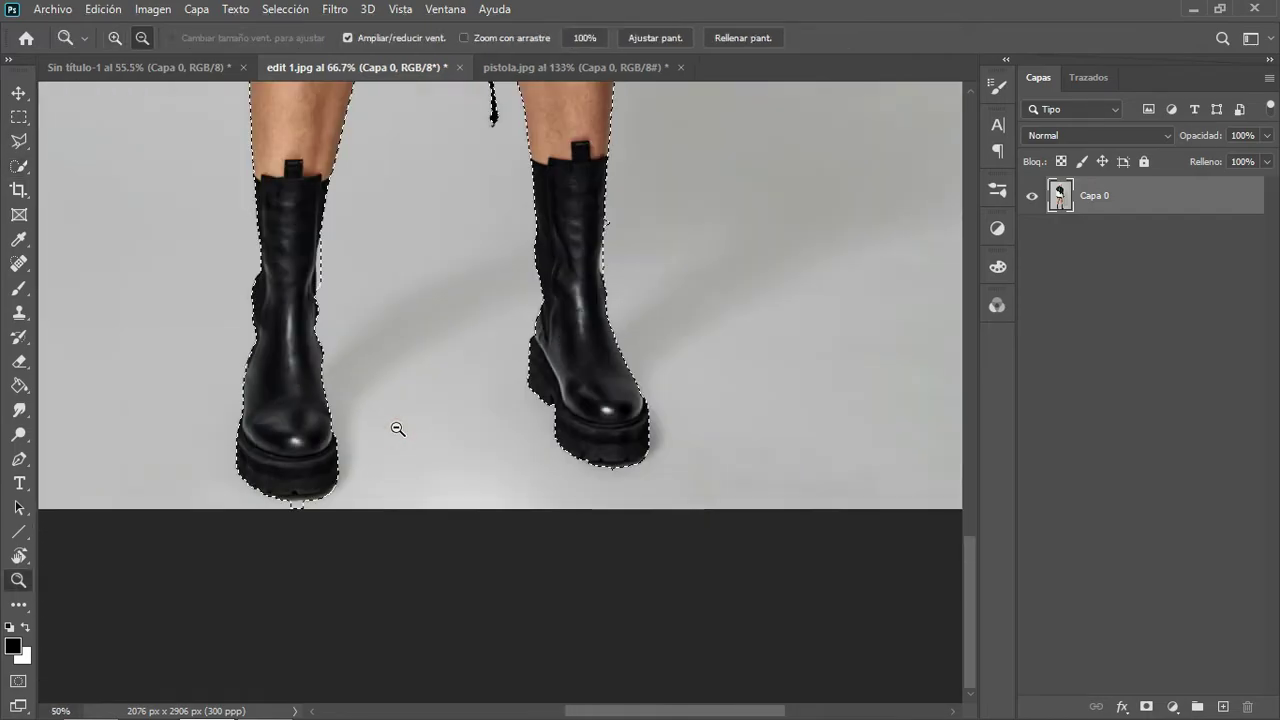
click(443, 266)
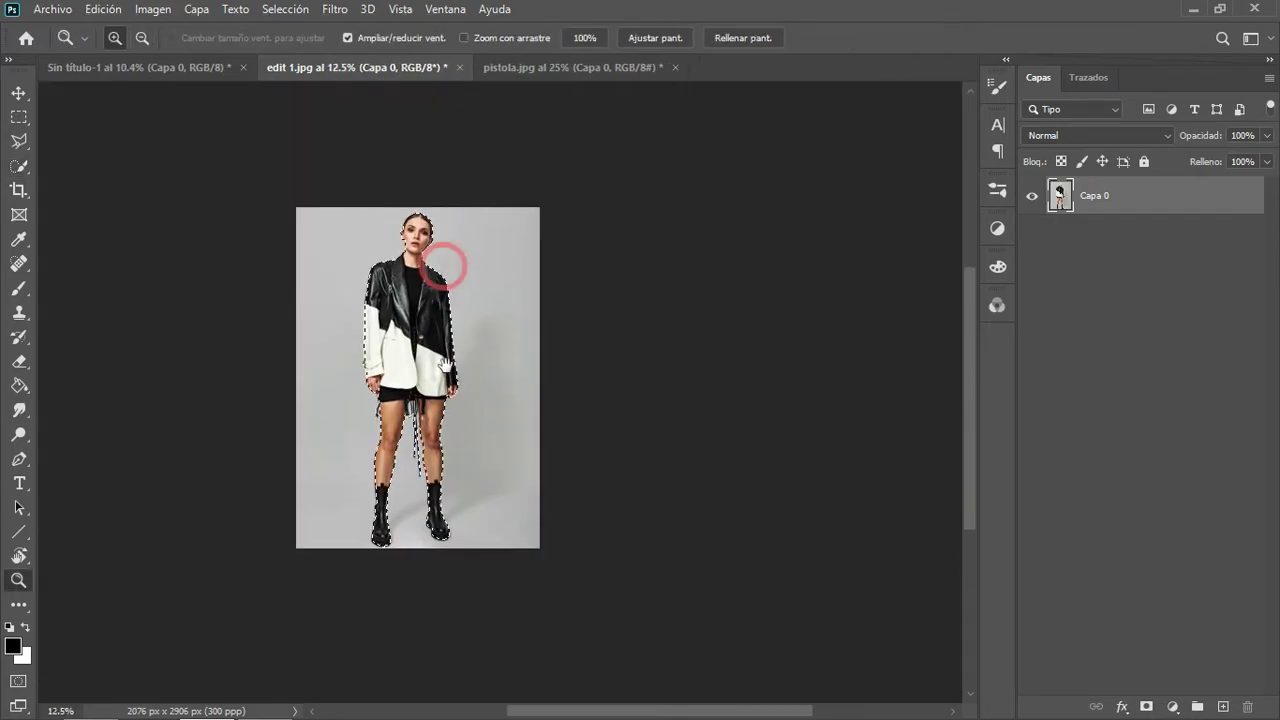
click(18, 166)
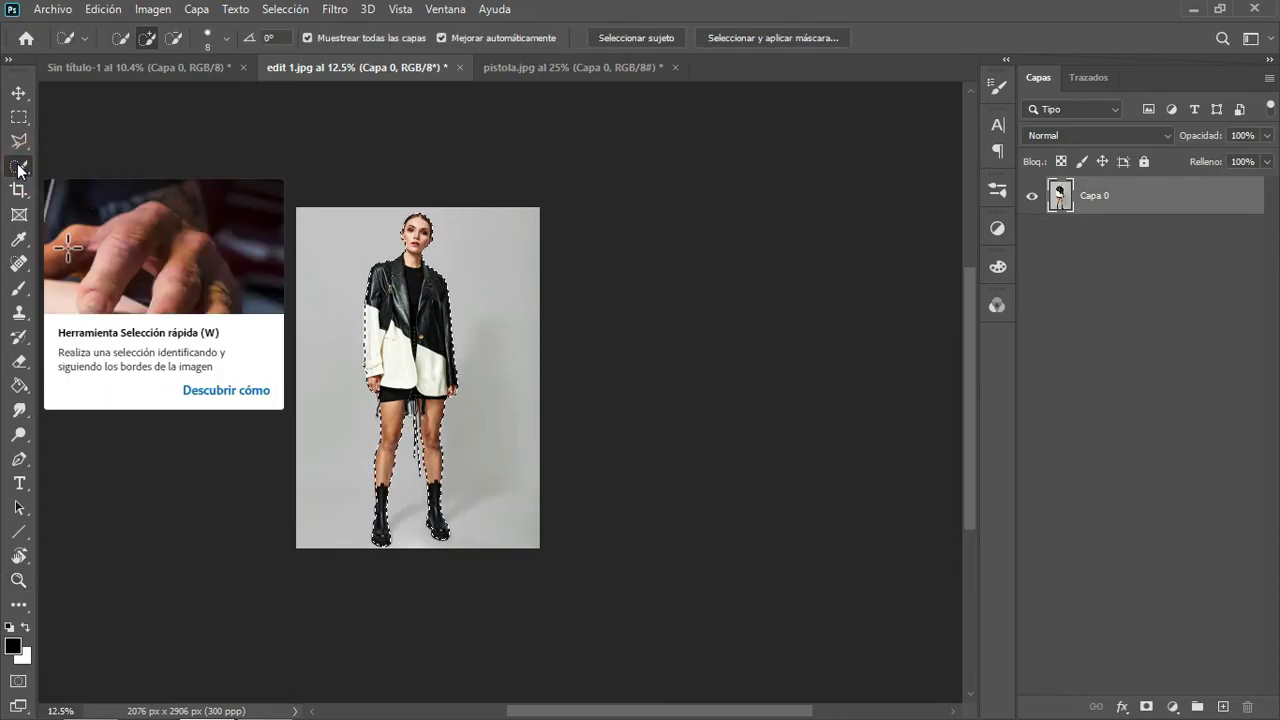
Open Select and Mask, zoom onto the model's head, check View Mode, and scroll Properties.
click(785, 38)
key(z)
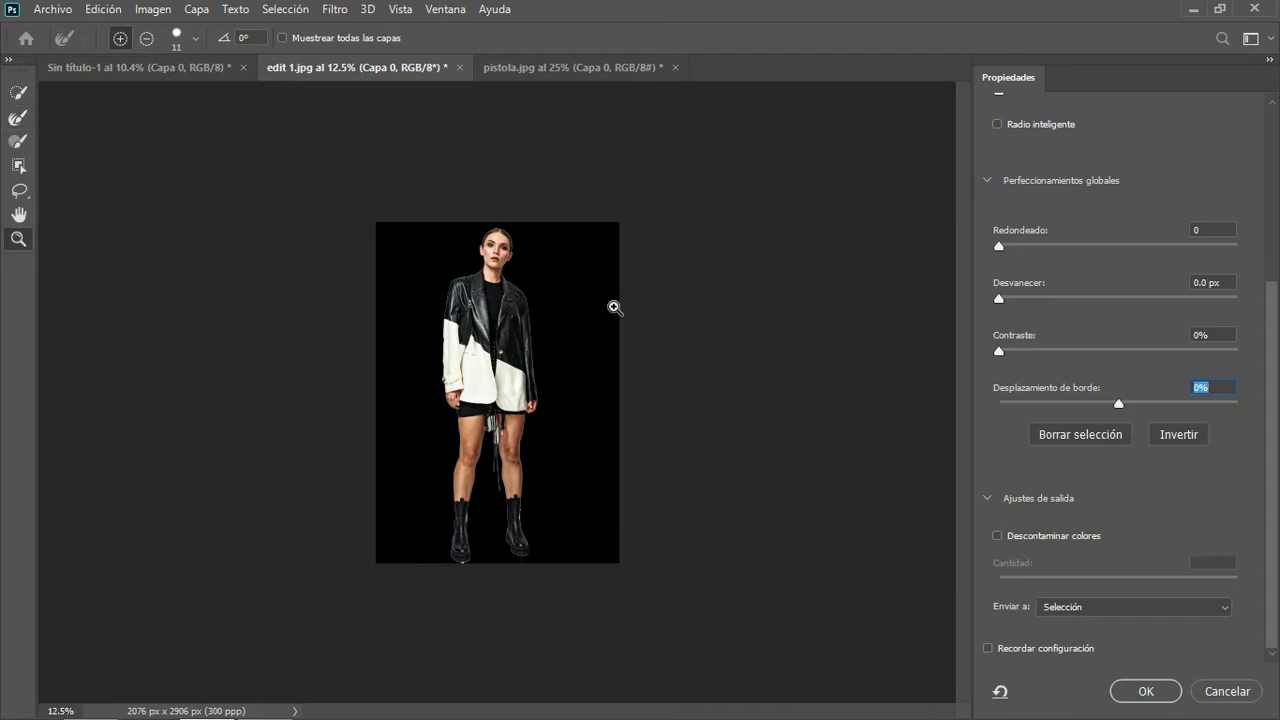
click(512, 366)
click(512, 366)
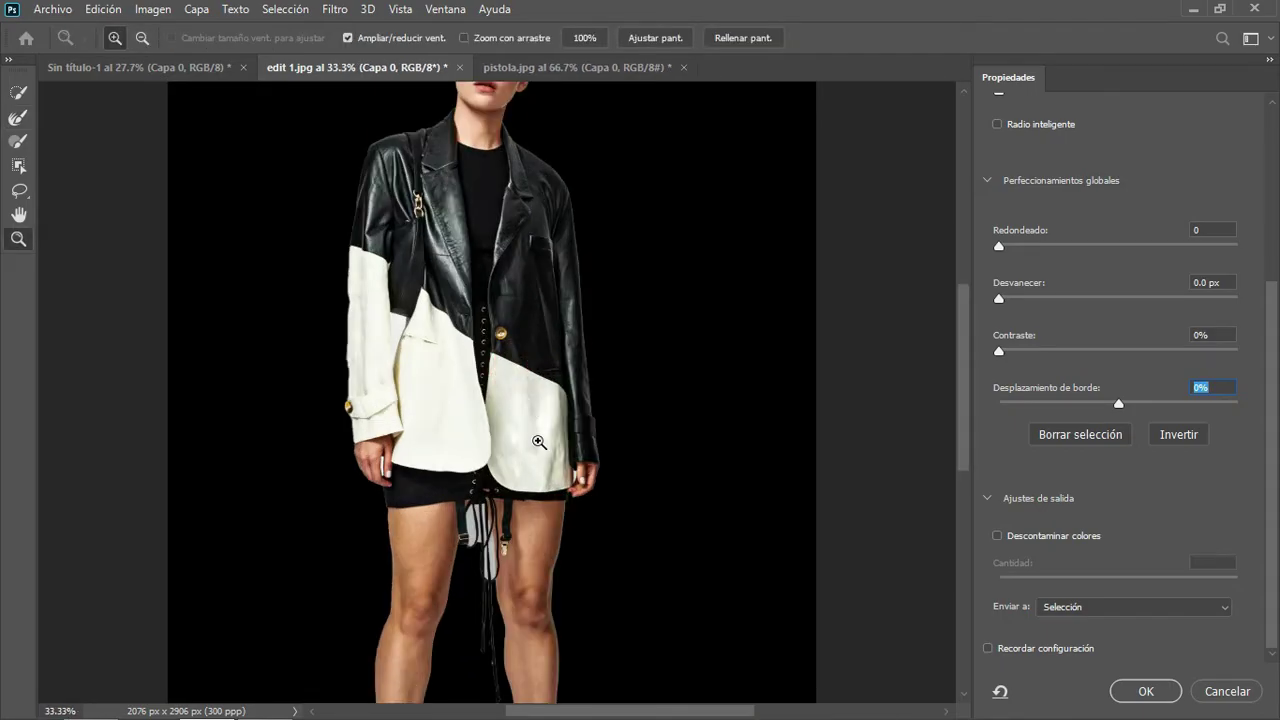
mouse_move(506, 262)
mouse_down()
mouse_move(544, 360)
mouse_move(544, 338)
mouse_up()
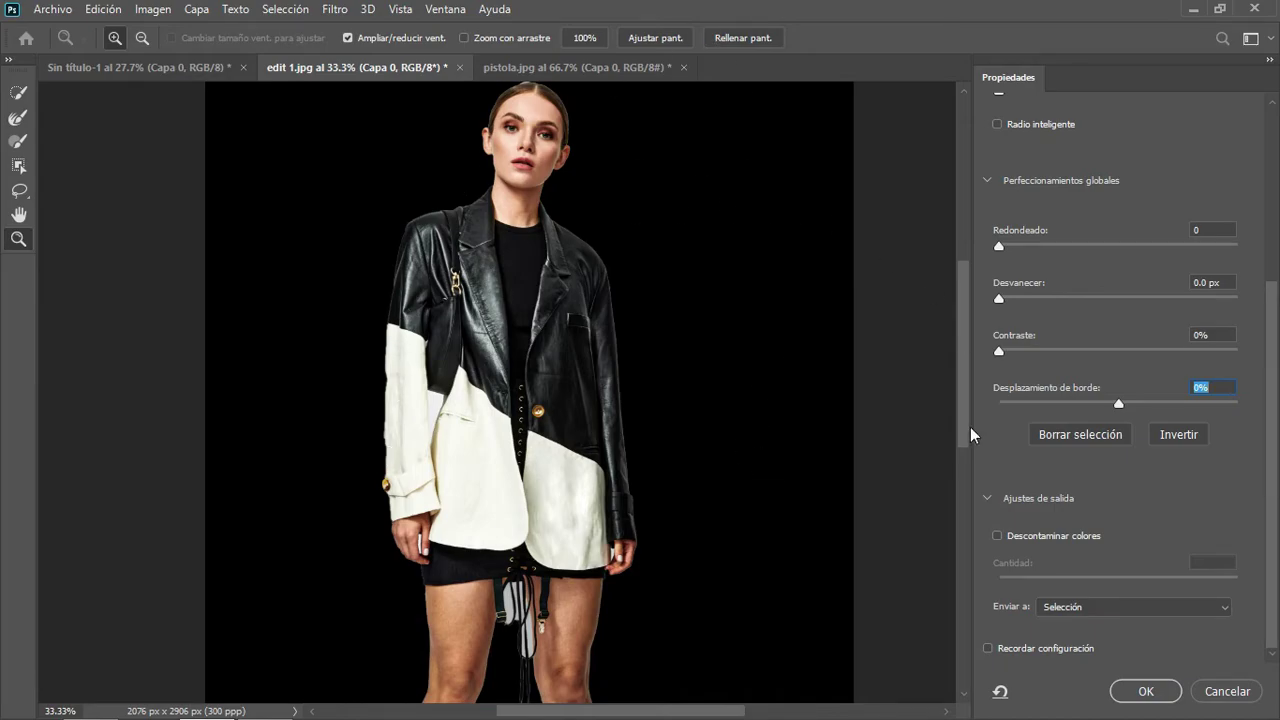
scroll(1272, 322, up, 5)
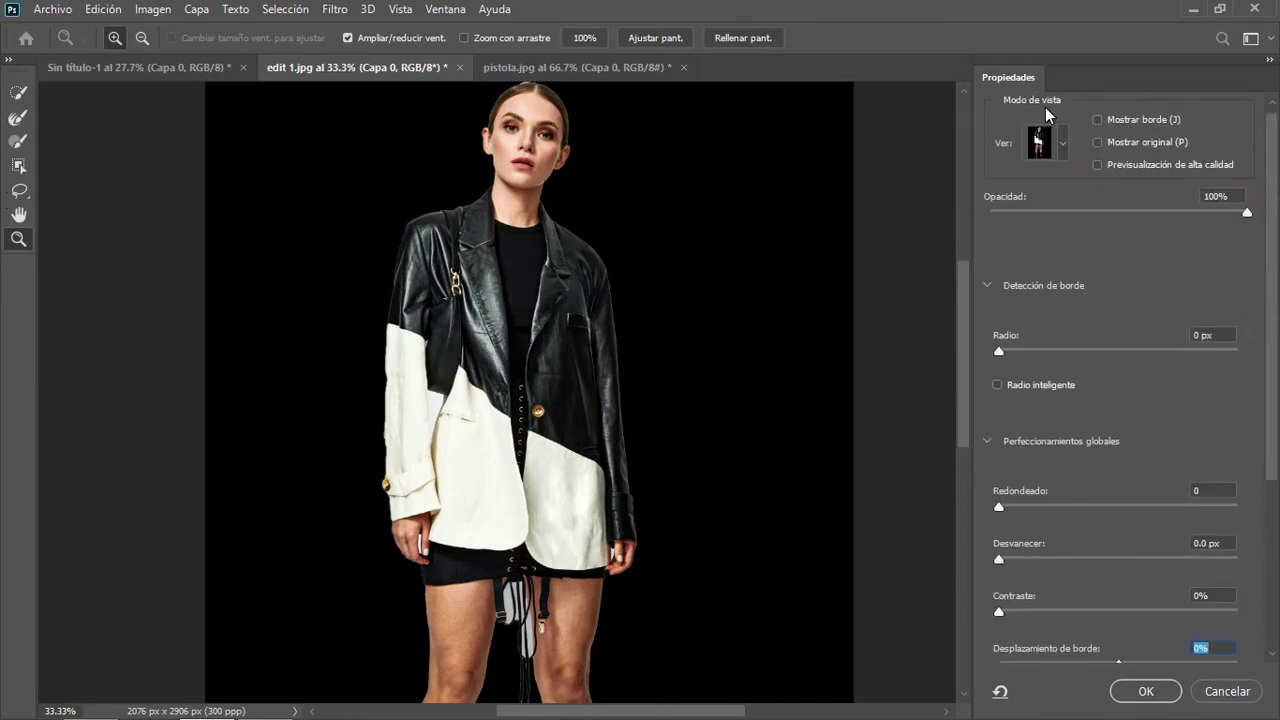
click(1066, 147)
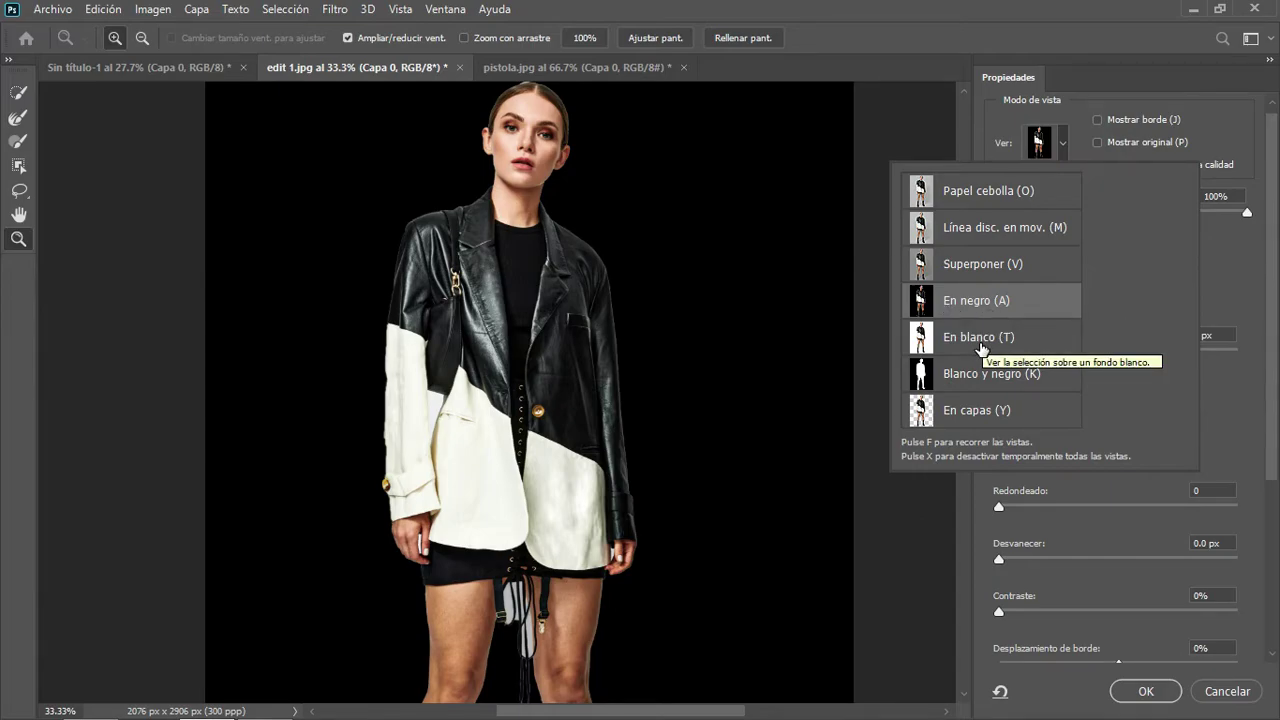
click(1262, 252)
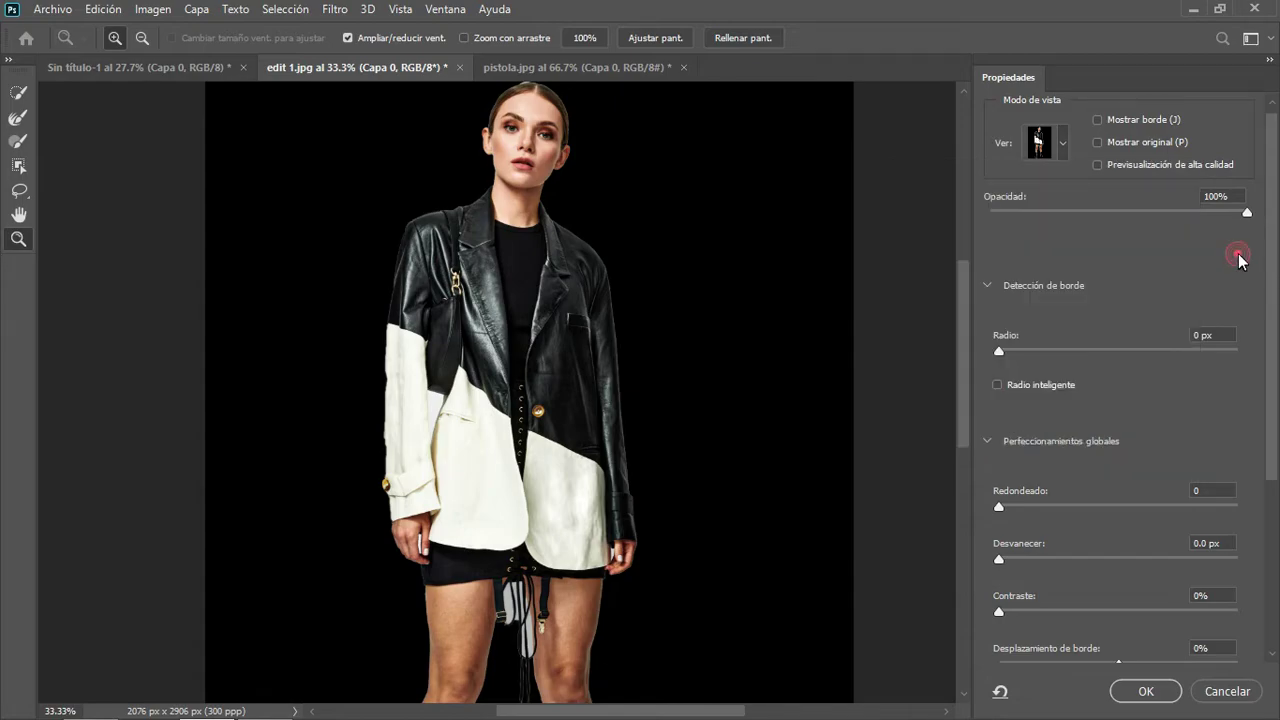
drag(1270, 215, 1270, 330)
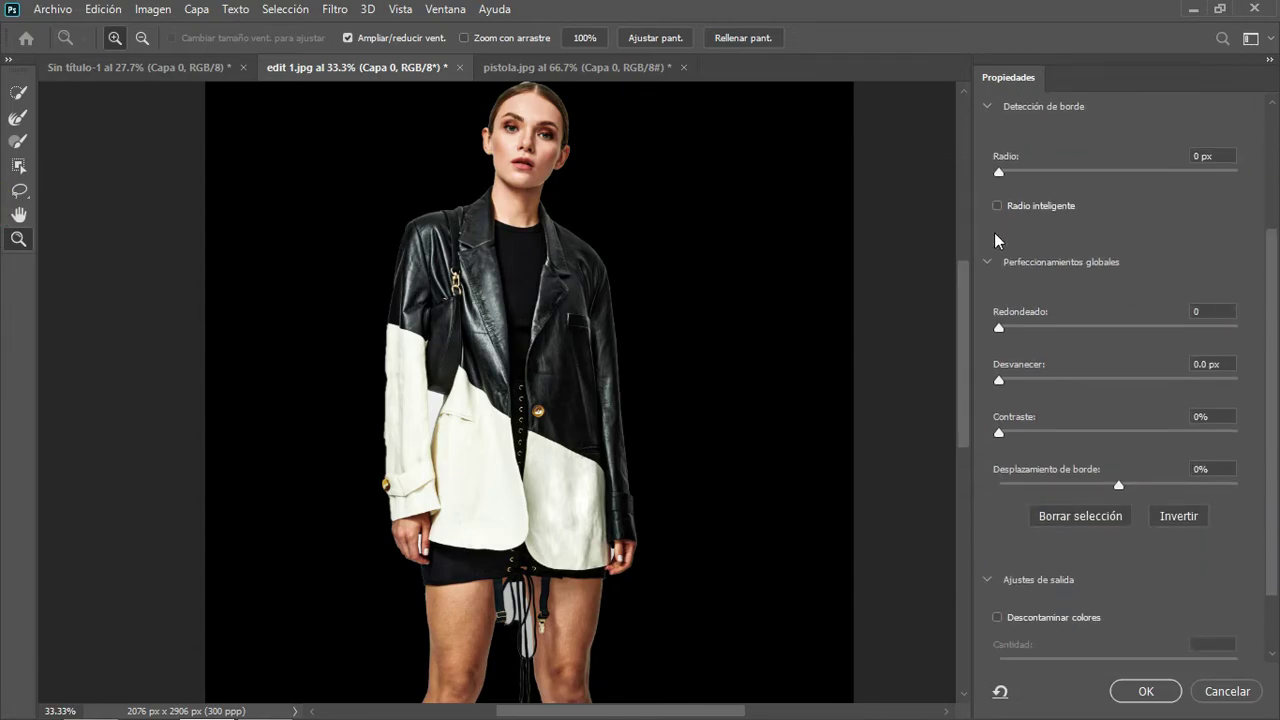
Set the edge detection radius to 1 px and use a 65 px Refine Edge Brush.
click(999, 173)
drag(962, 319, 961, 359)
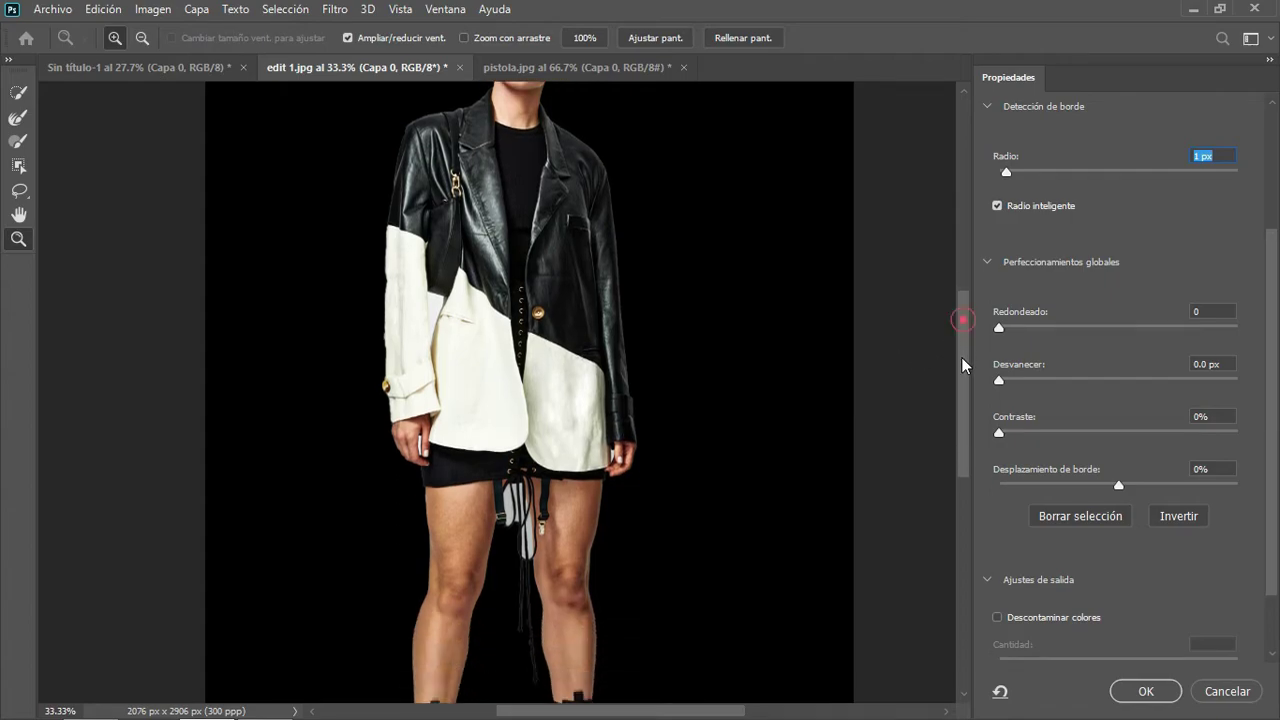
click(26, 116)
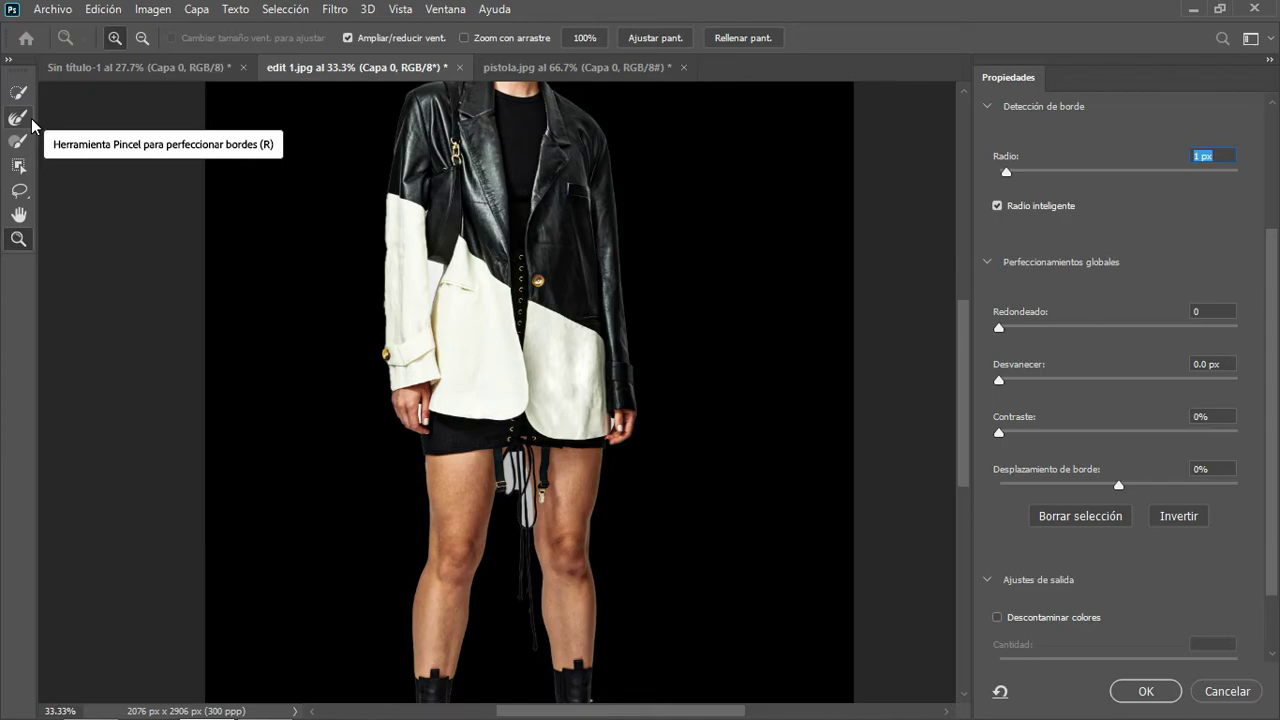
click(30, 119)
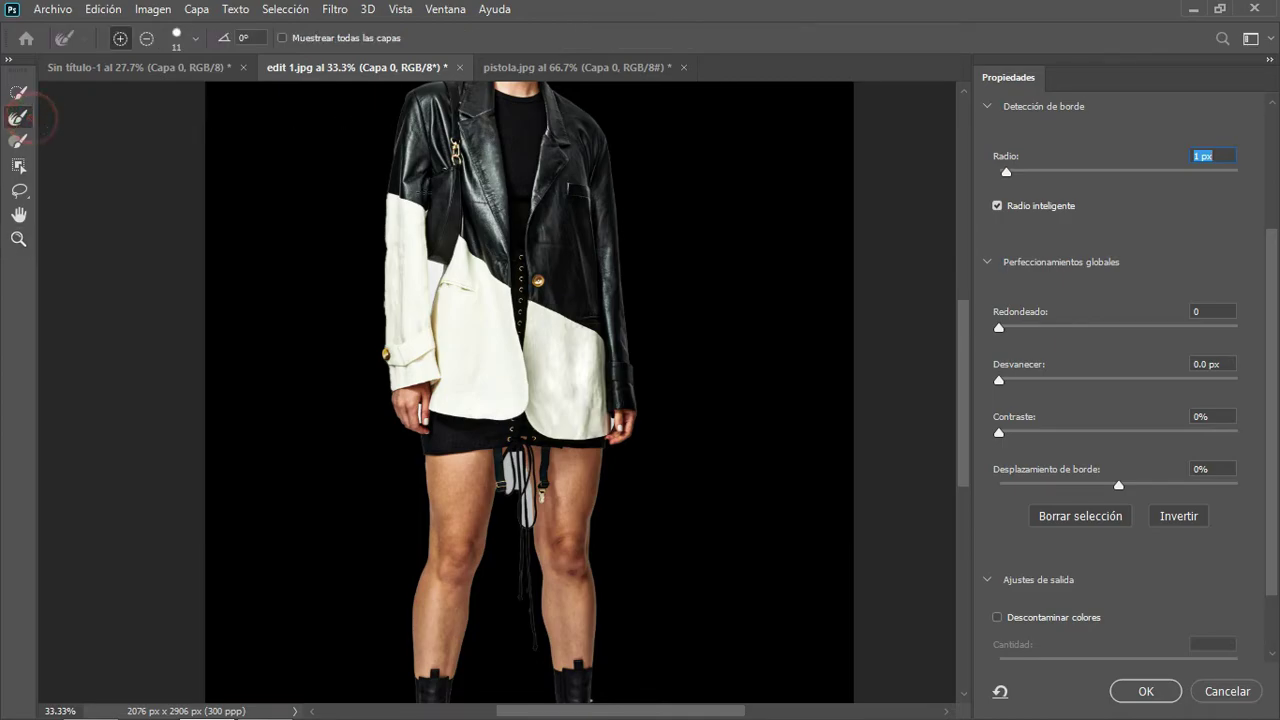
click(196, 38)
drag(105, 92, 150, 92)
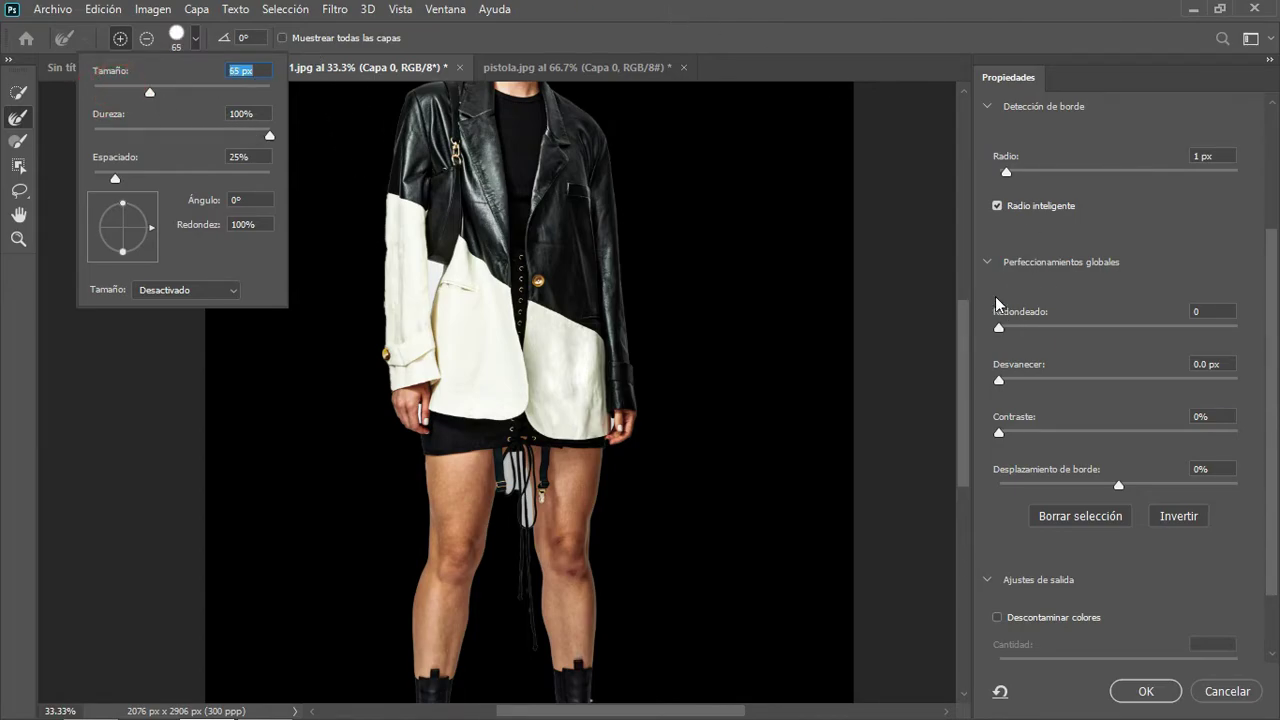
mouse_move(962, 325)
mouse_down()
mouse_move(977, 459)
mouse_move(829, 429)
mouse_up()
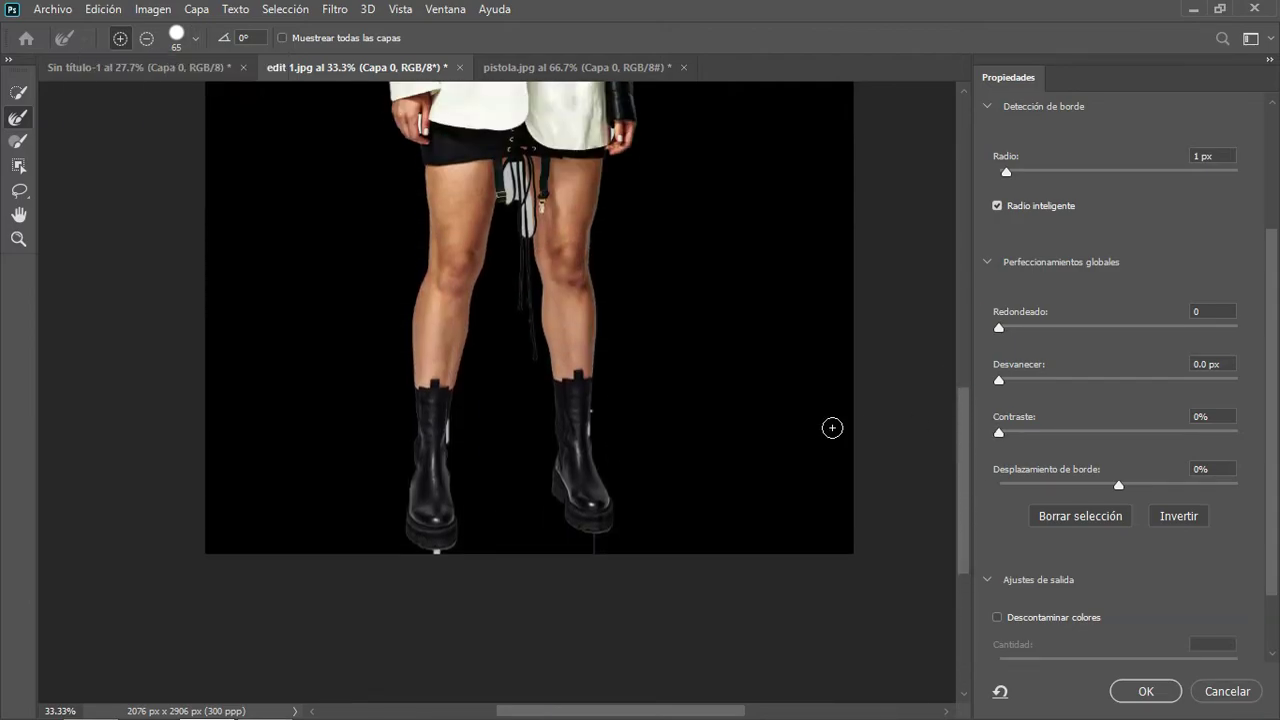
Zoom in on the boots and brush away light fringes along both boot edges and soles.
key(z)
click(612, 426)
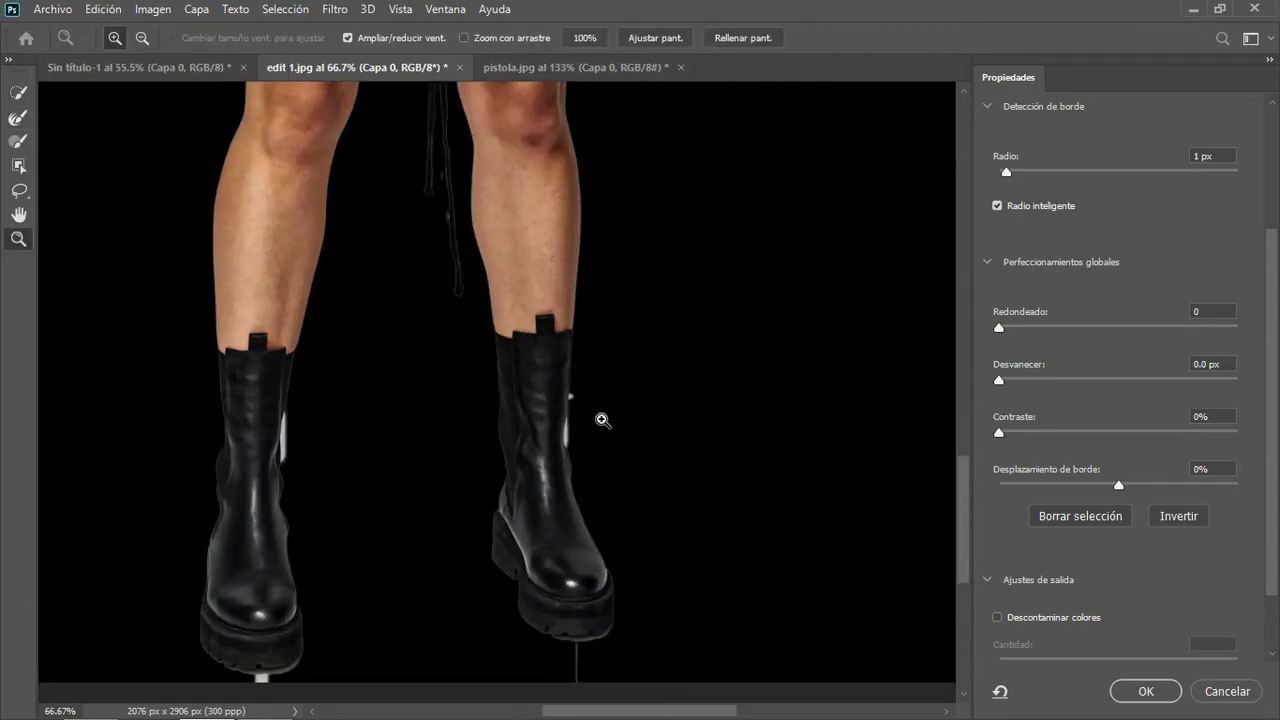
click(19, 116)
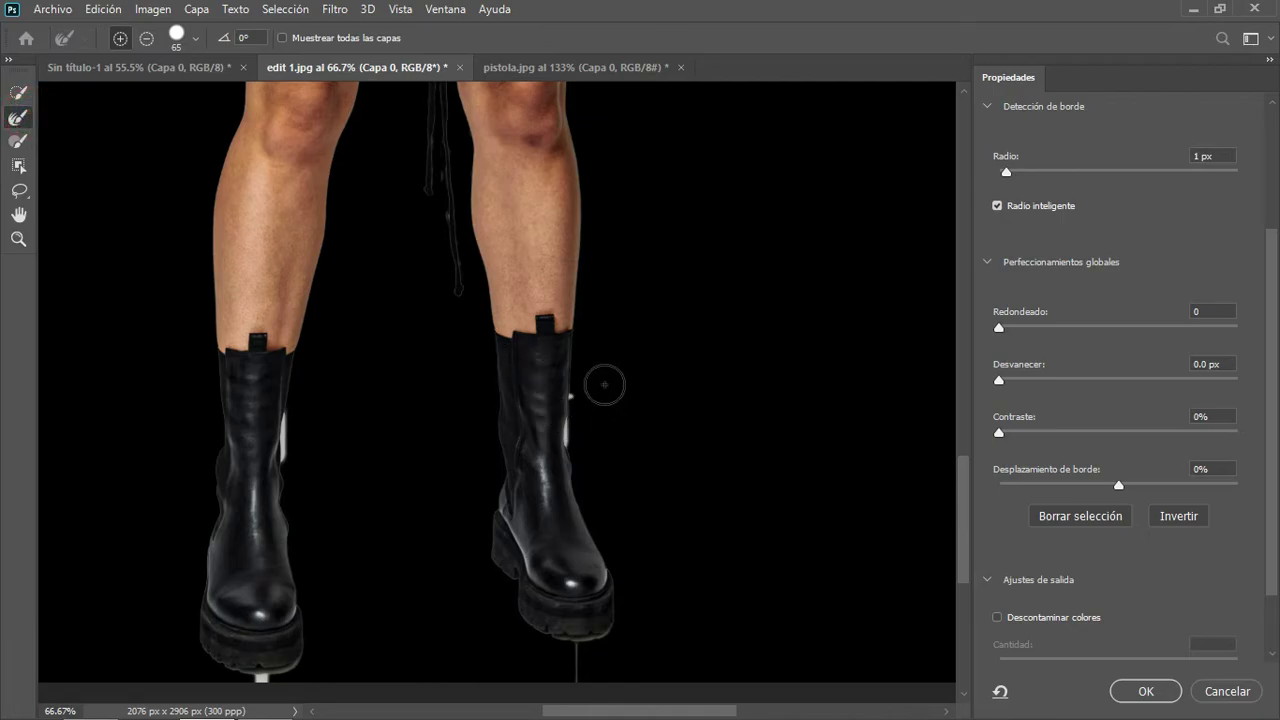
drag(584, 388, 594, 477)
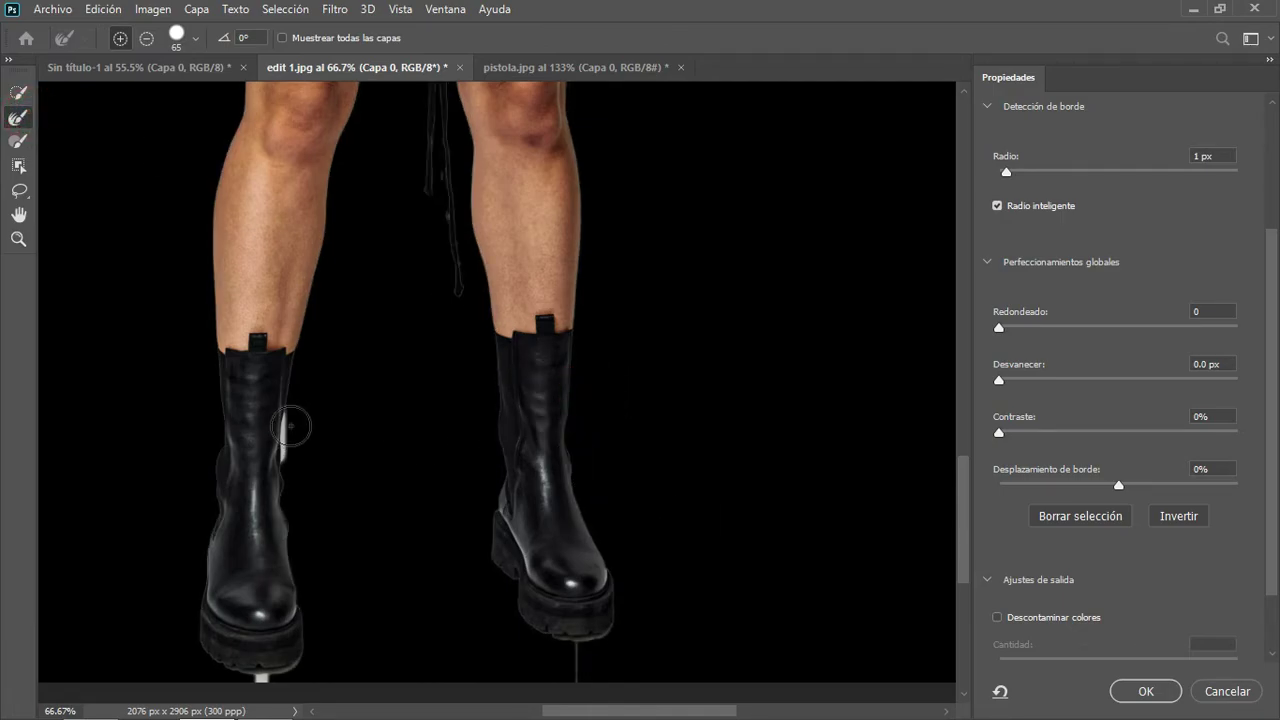
drag(288, 414, 292, 482)
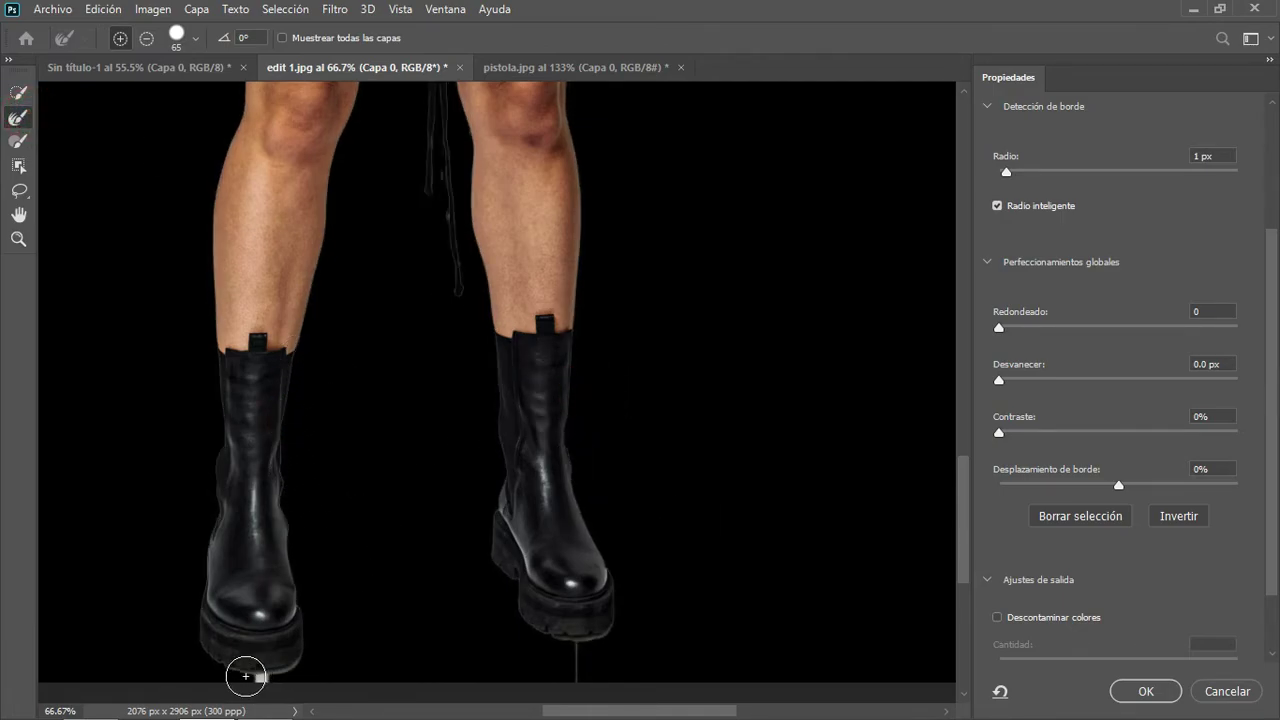
drag(243, 684, 299, 686)
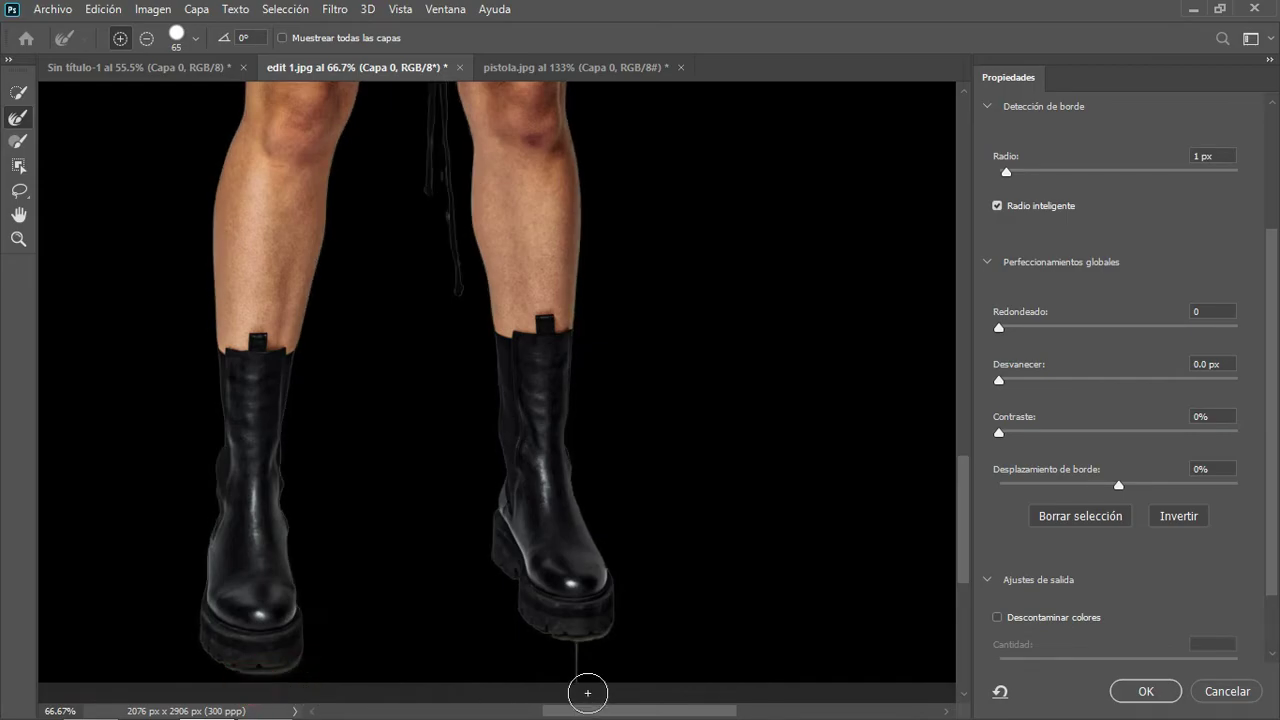
drag(566, 674, 594, 674)
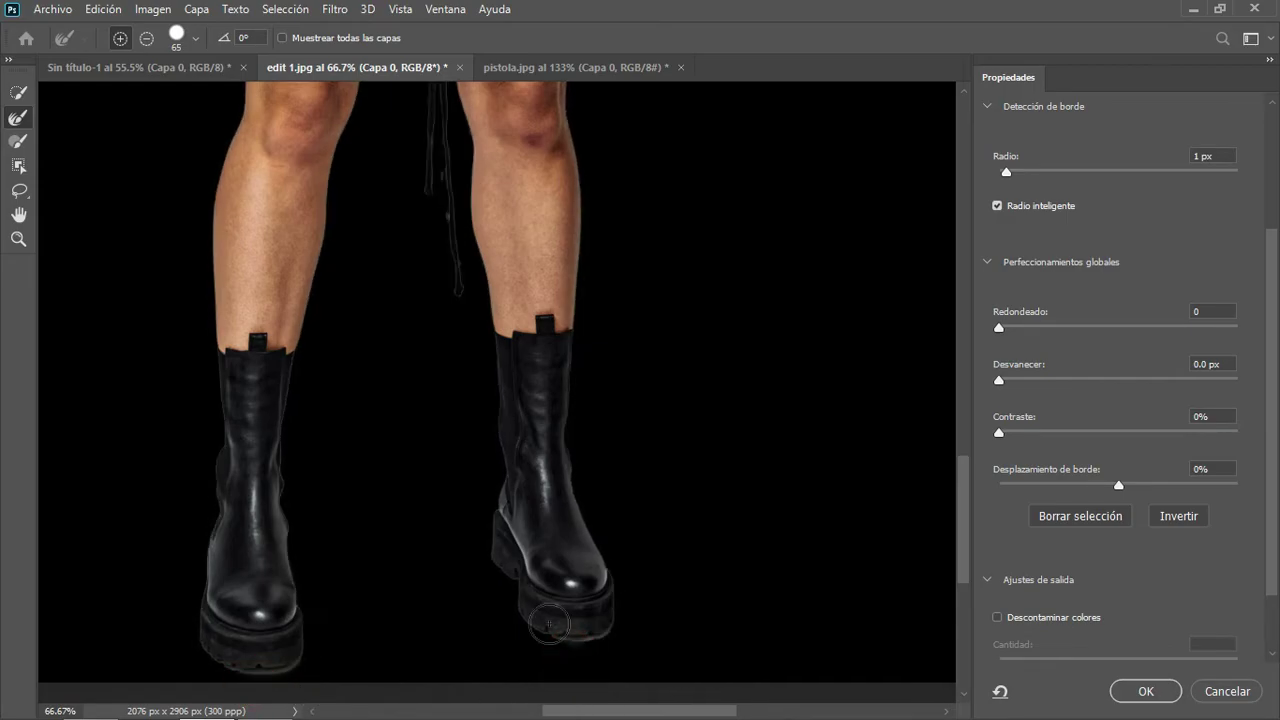
Refine the cream sleeve's left edge and the edge along the top of the hair.
drag(397, 363, 412, 441)
scroll(414, 430, up, 3)
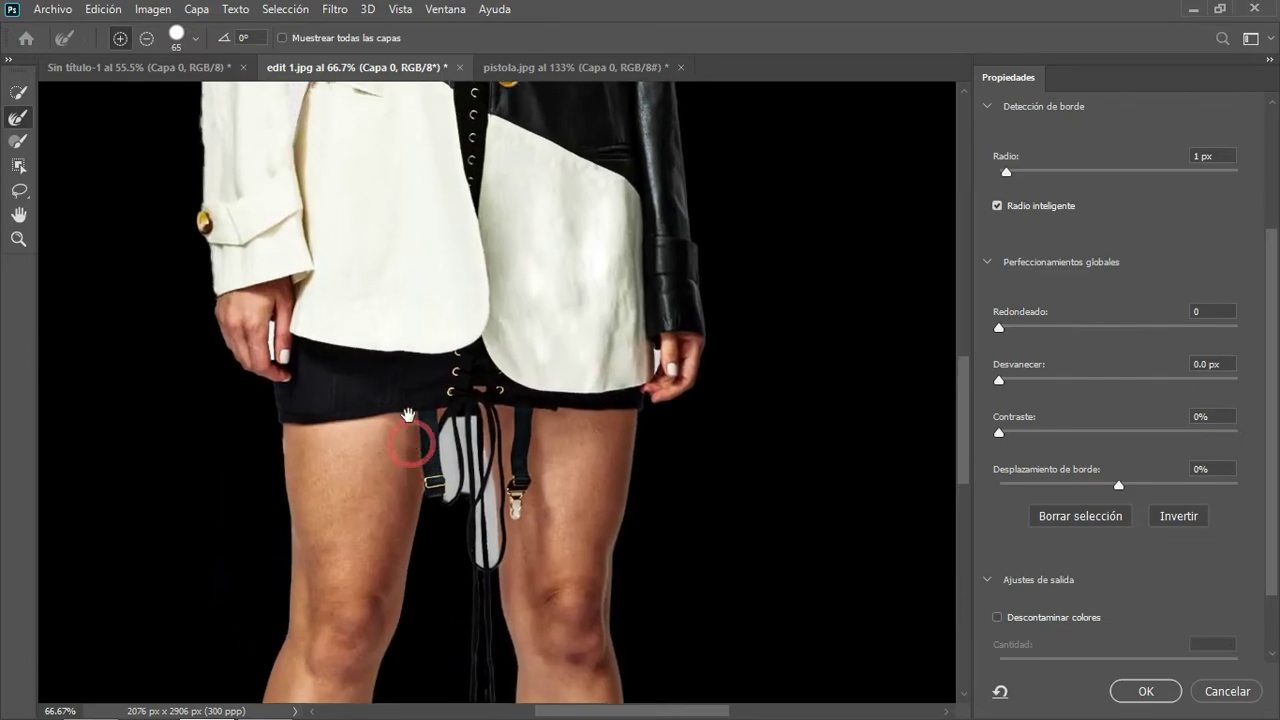
scroll(457, 280, up, 4)
scroll(430, 310, up, 3)
scroll(497, 317, up, 2)
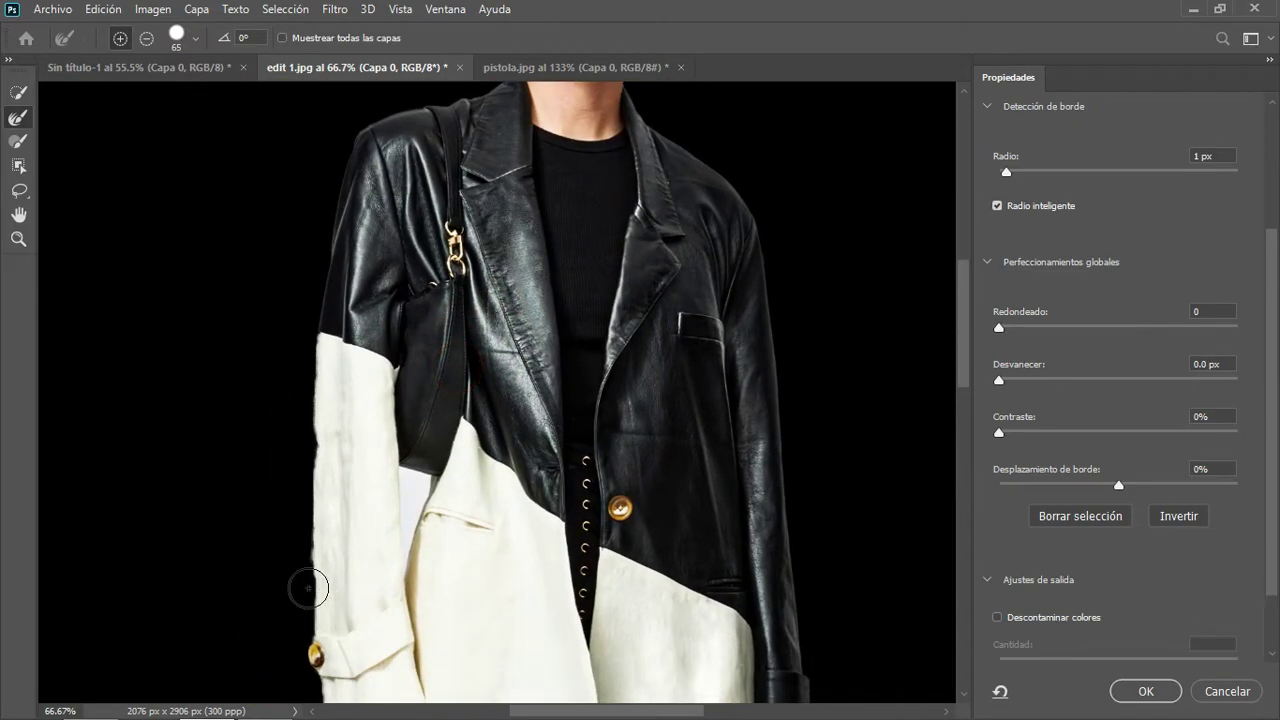
drag(306, 590, 306, 550)
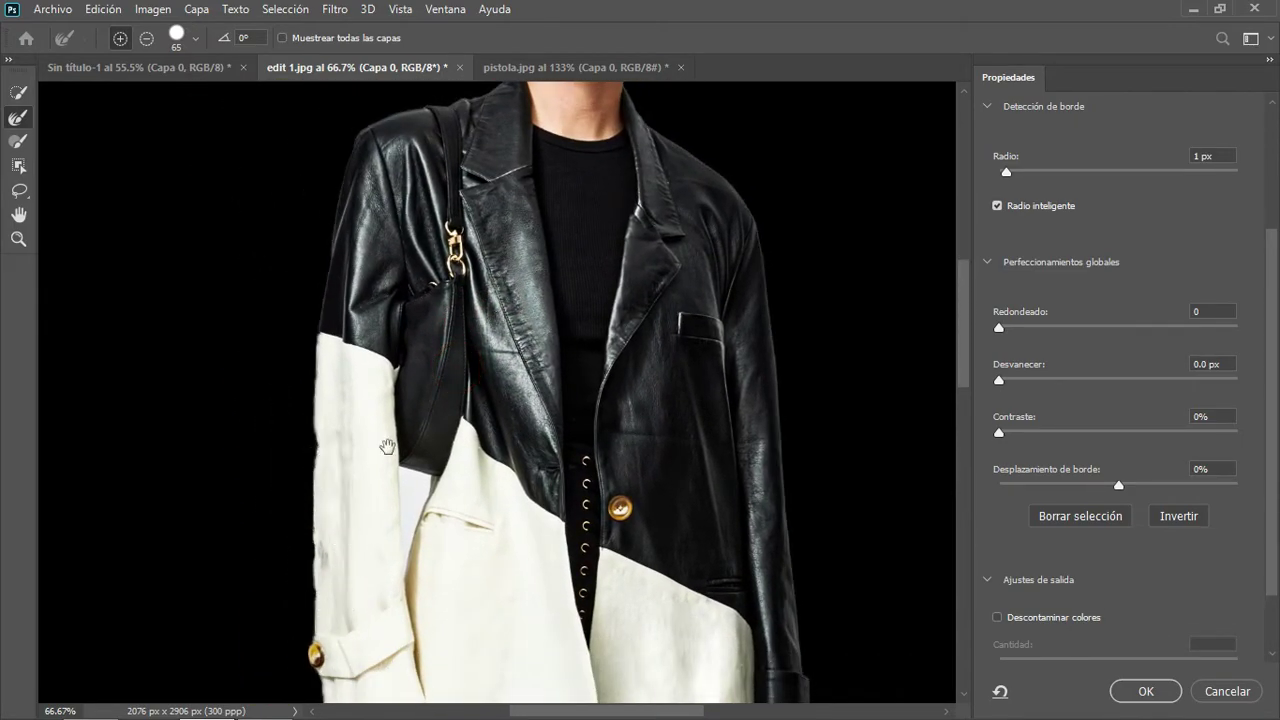
scroll(400, 400, up, 3)
scroll(483, 210, up, 2)
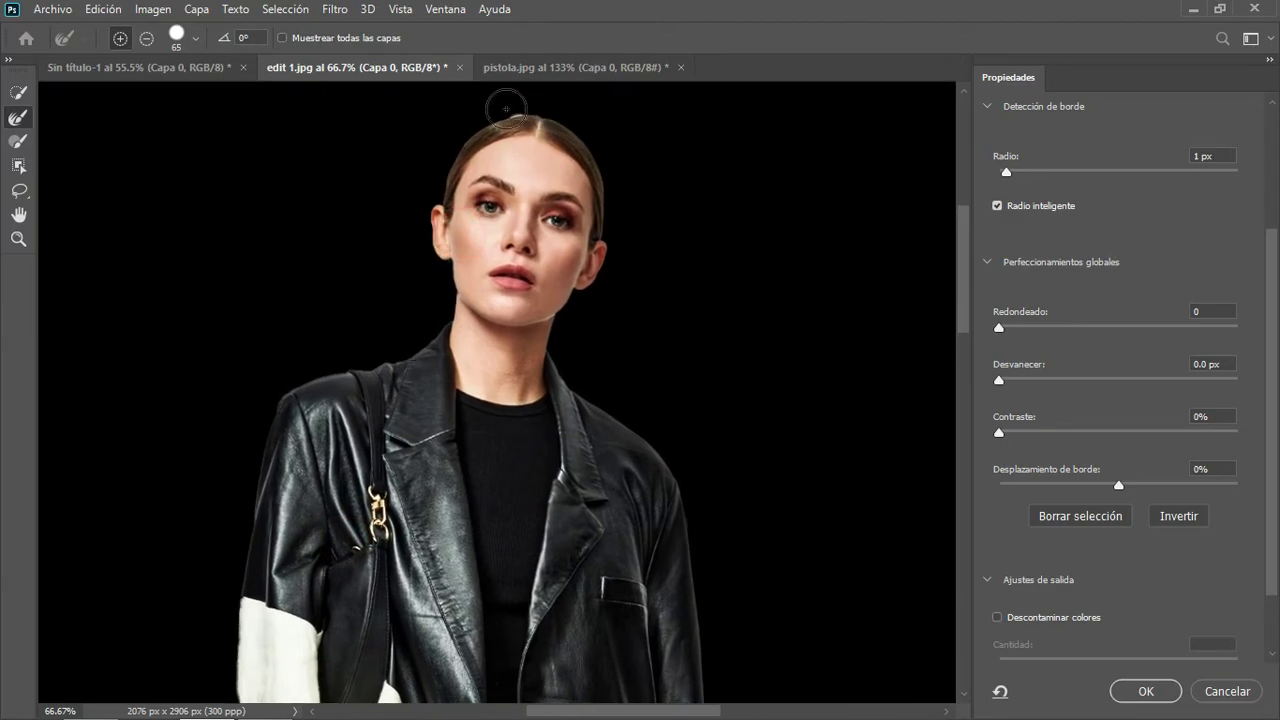
drag(508, 114, 566, 114)
scroll(560, 230, down, 2)
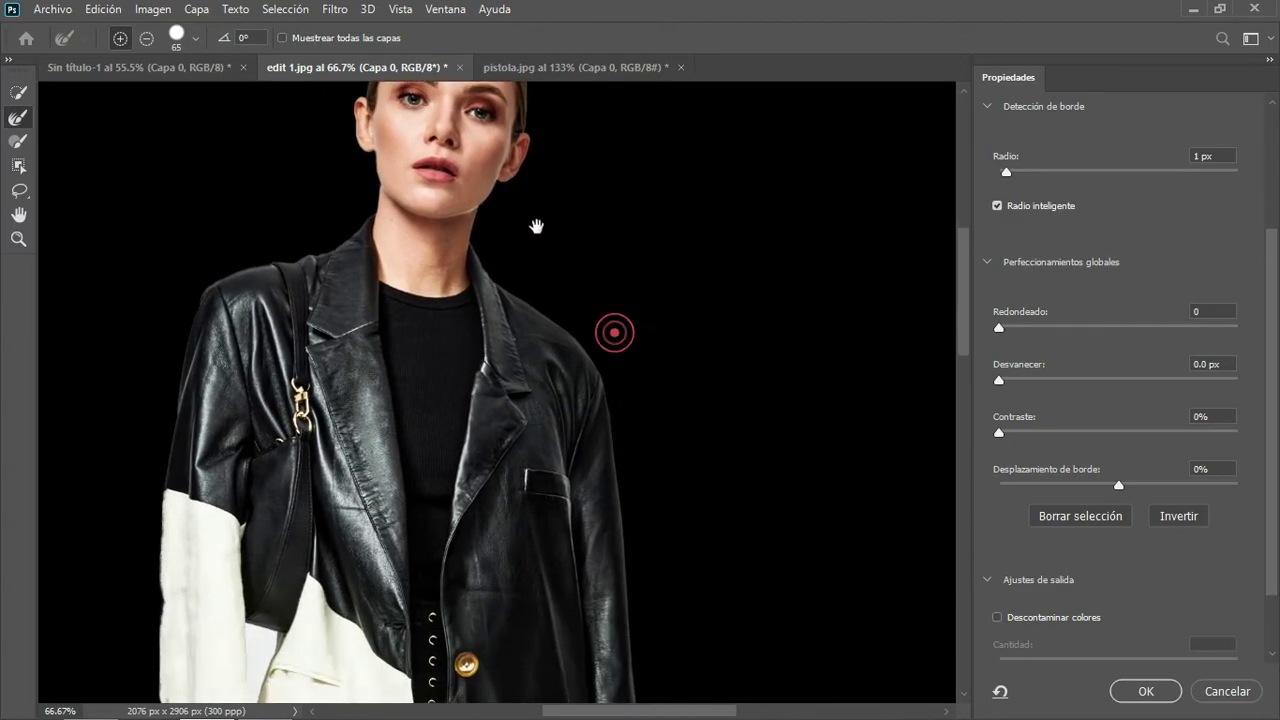
scroll(549, 226, down, 3)
scroll(534, 314, down, 3)
scroll(538, 286, down, 2)
scroll(538, 286, down, 2)
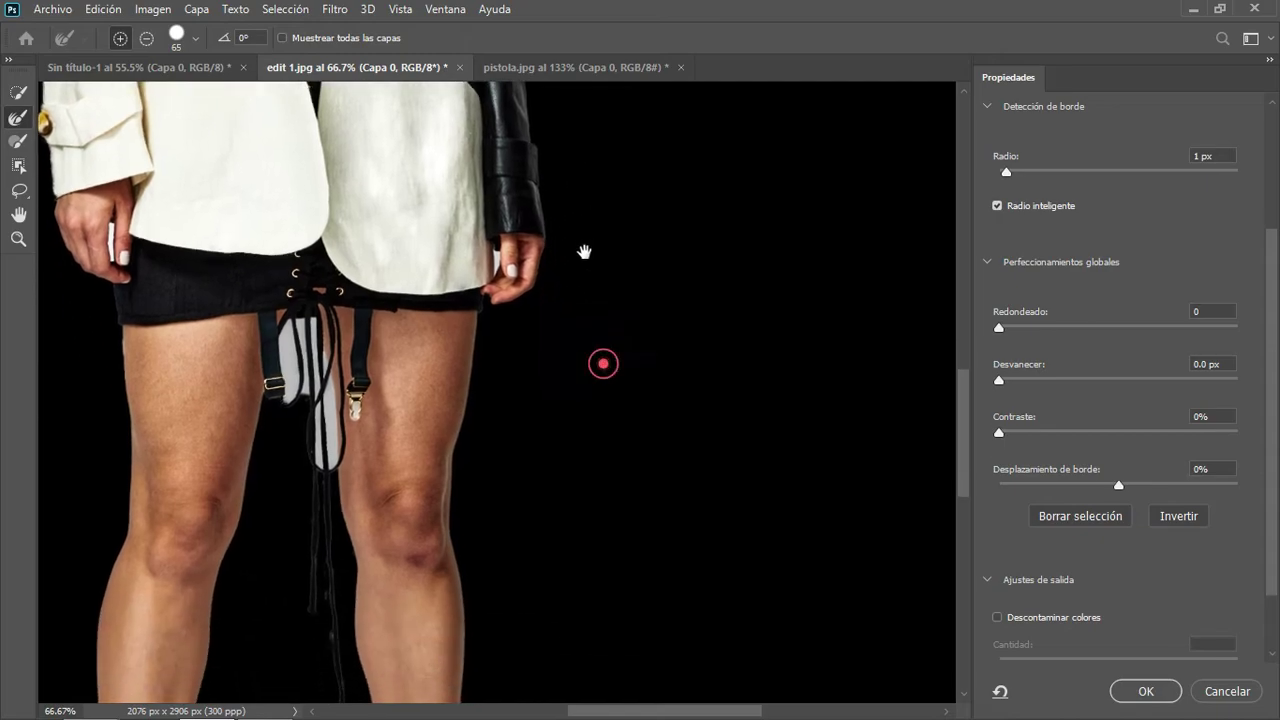
scroll(583, 251, down, 3)
scroll(580, 309, down, 2)
scroll(566, 374, down, 2)
scroll(567, 382, down, 3)
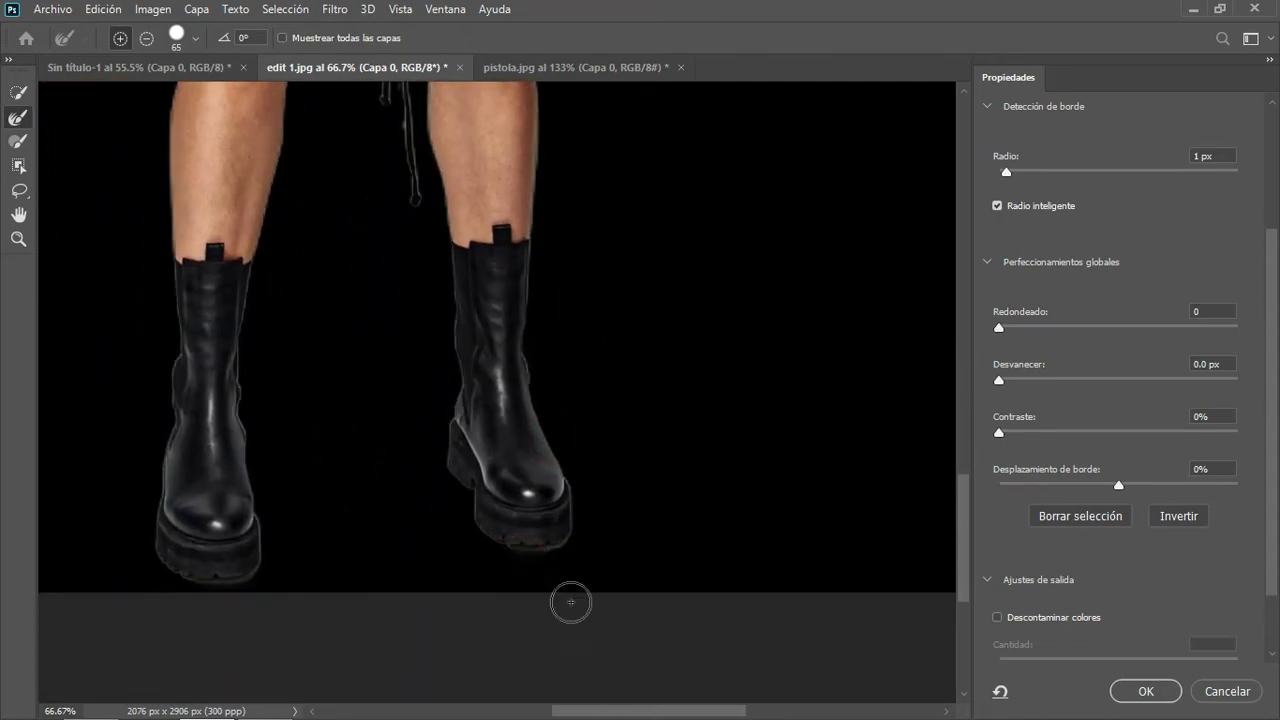
Zoom out to the whole figure, then set Smooth to 7 and Feather to 0.9 px.
key(z)
click(426, 431)
click(426, 431)
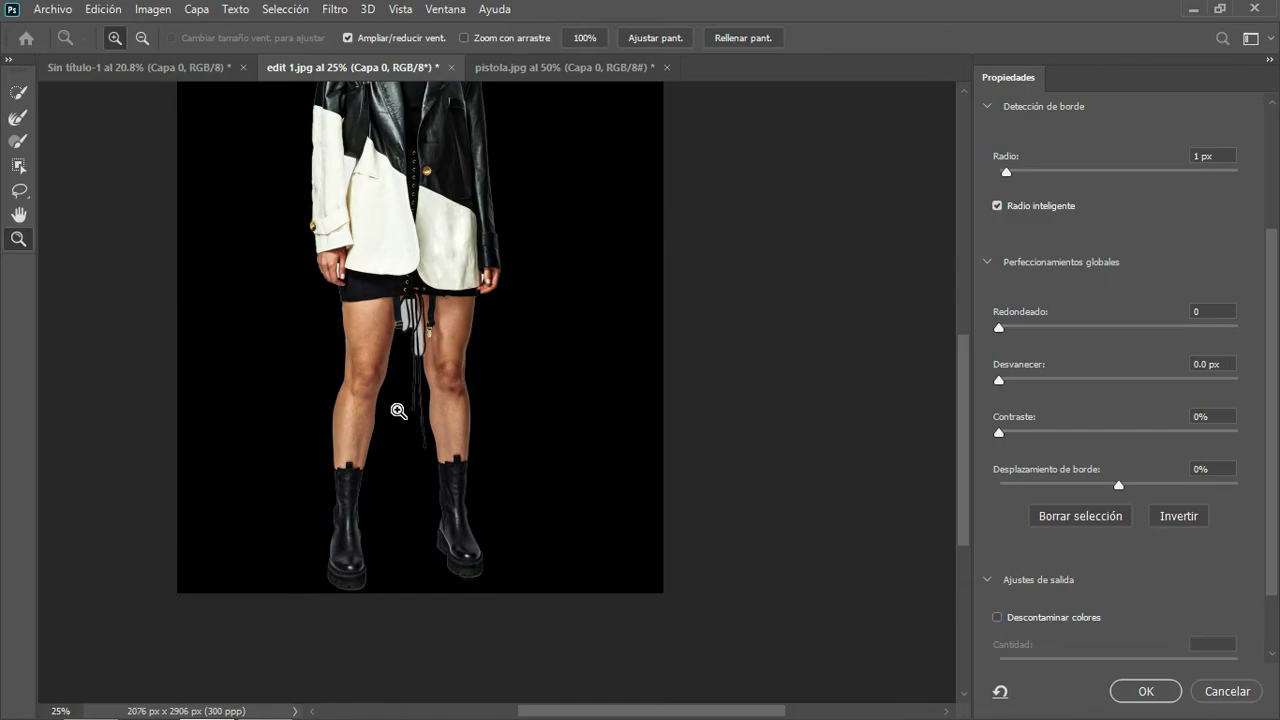
click(18, 117)
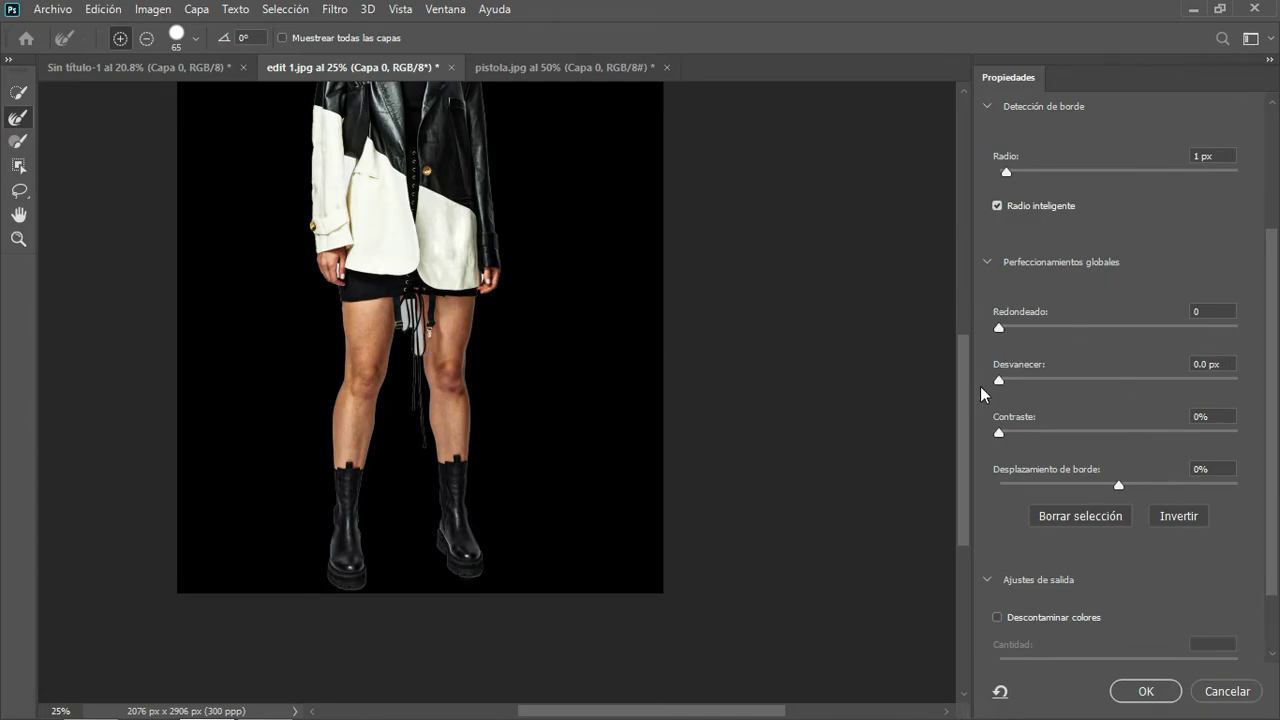
drag(981, 387, 978, 335)
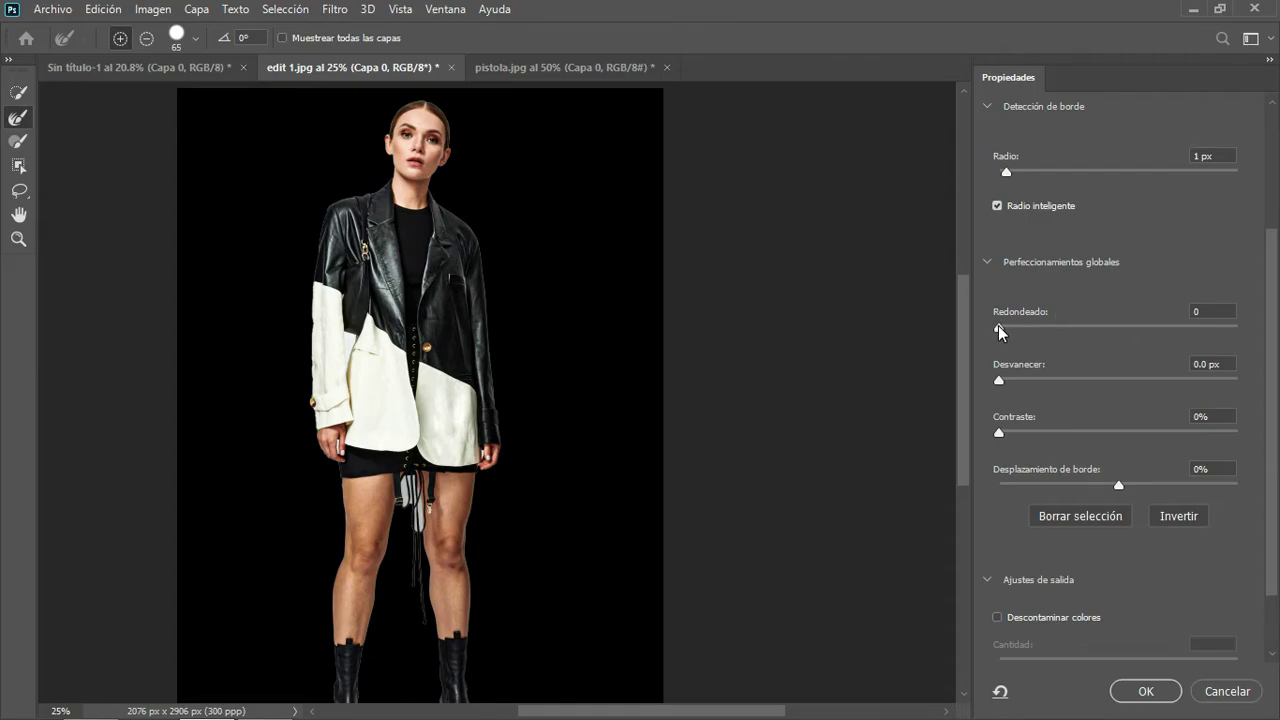
drag(998, 326, 1007, 328)
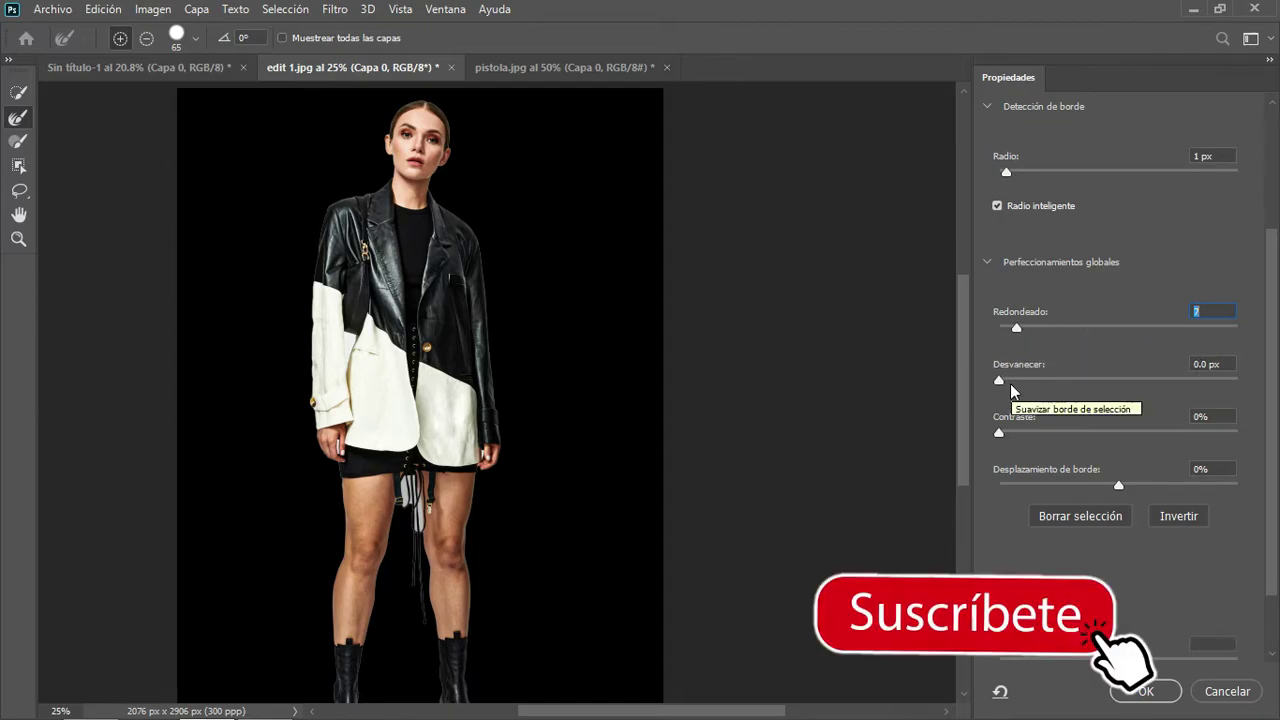
mouse_move(999, 381)
mouse_down()
mouse_move(1128, 386)
mouse_move(1017, 384)
mouse_up()
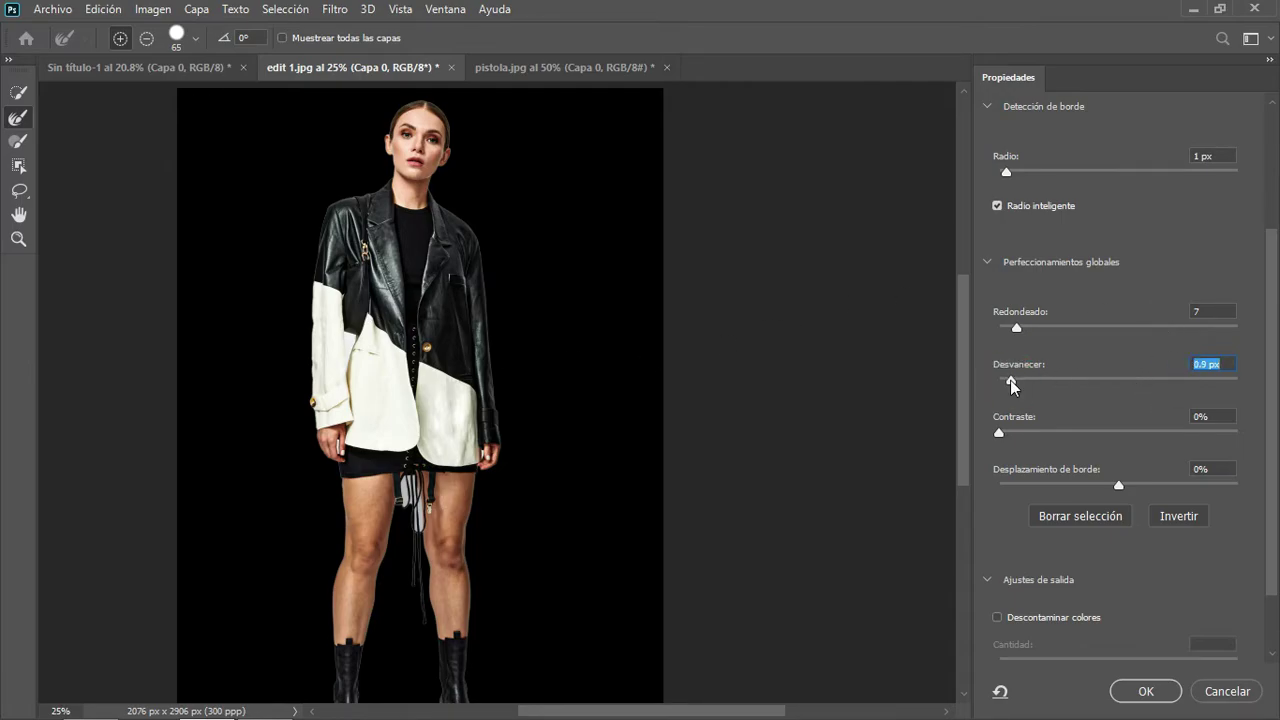
Zoom in on the legs, lower Feather to 0.7 px and set edge Contrast to 16%.
key(z)
click(414, 549)
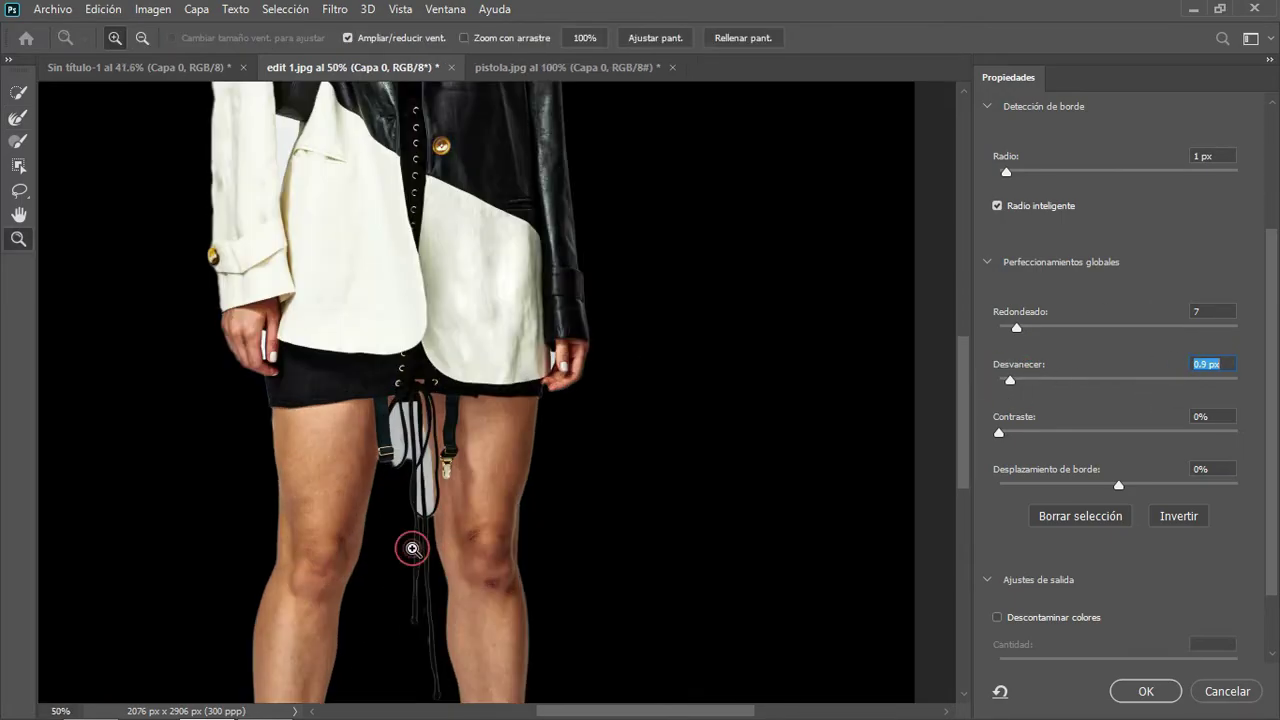
drag(1019, 366, 1008, 366)
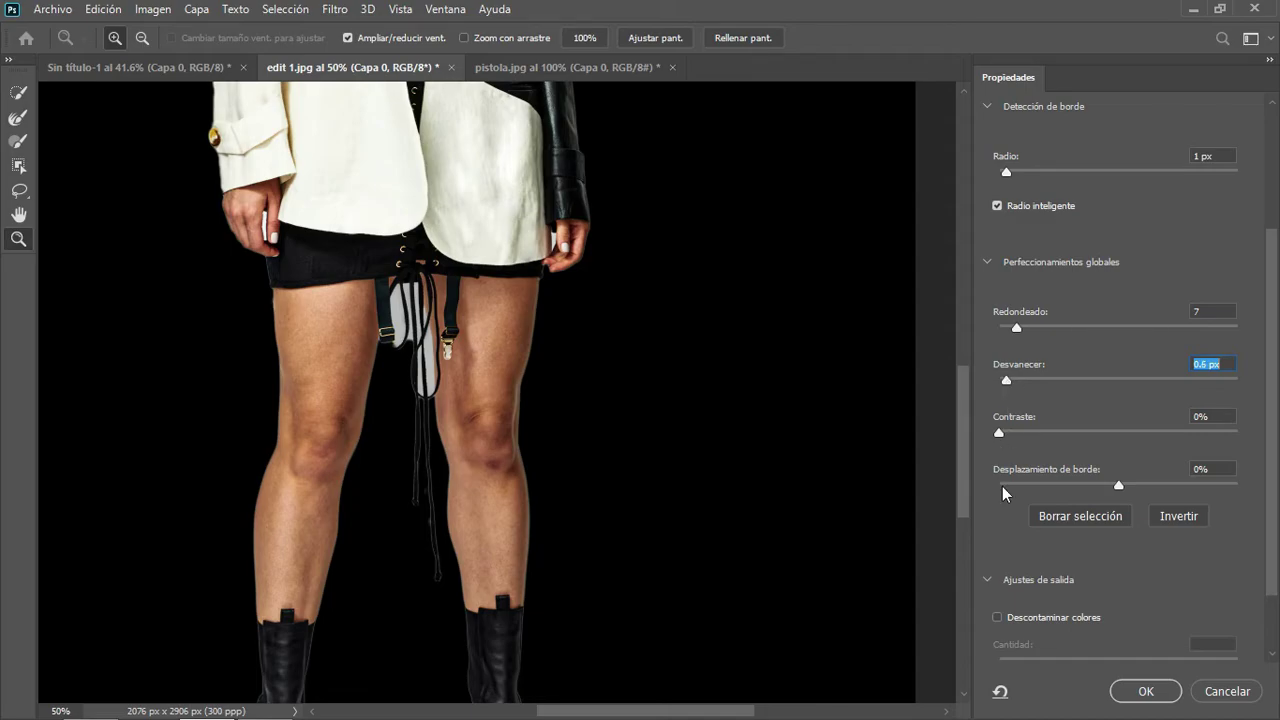
drag(1000, 434, 1033, 434)
drag(1204, 436, 1048, 432)
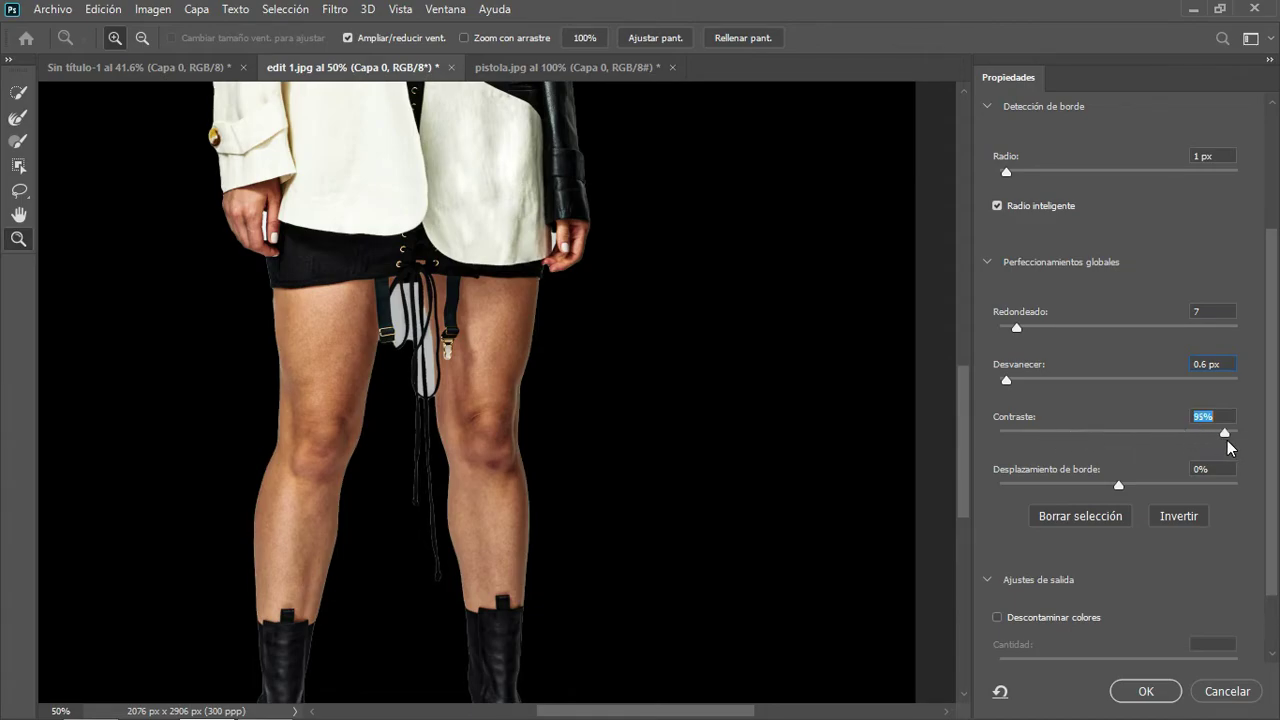
drag(1227, 440, 1037, 429)
Pull the mask edge inward with a negative Shift Edge of about -30%.
drag(1119, 486, 1244, 487)
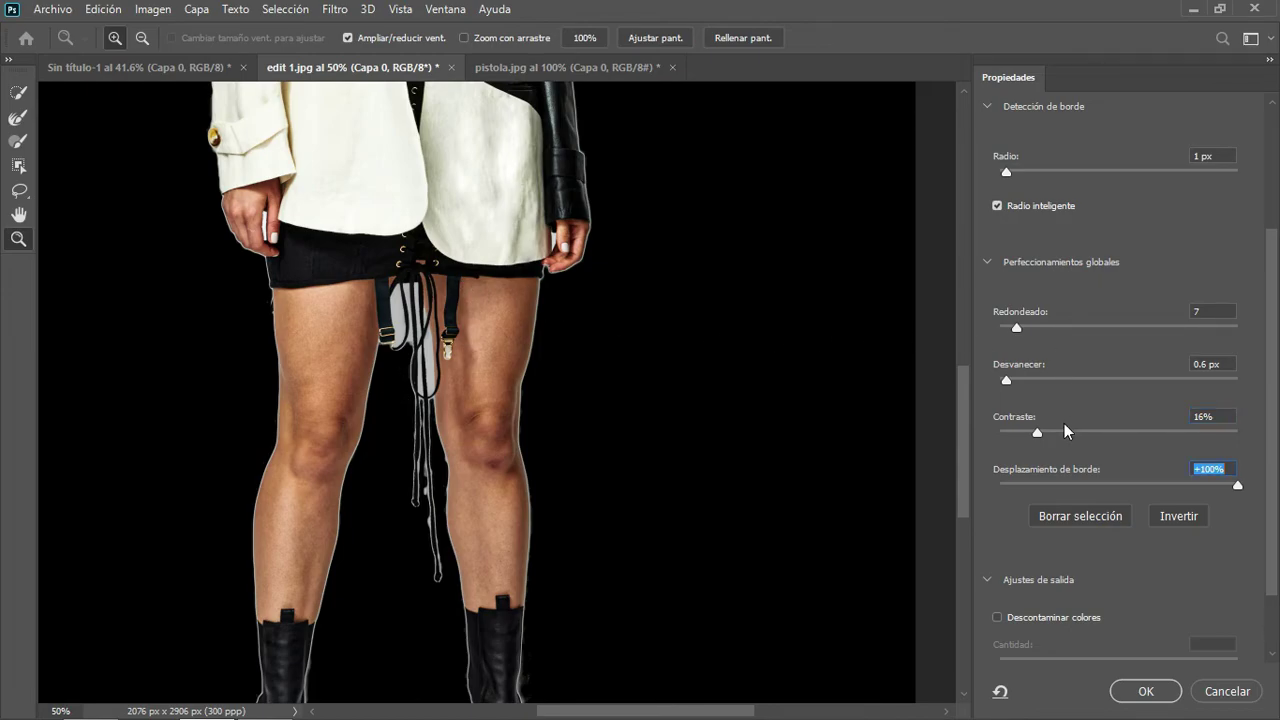
drag(1237, 486, 979, 477)
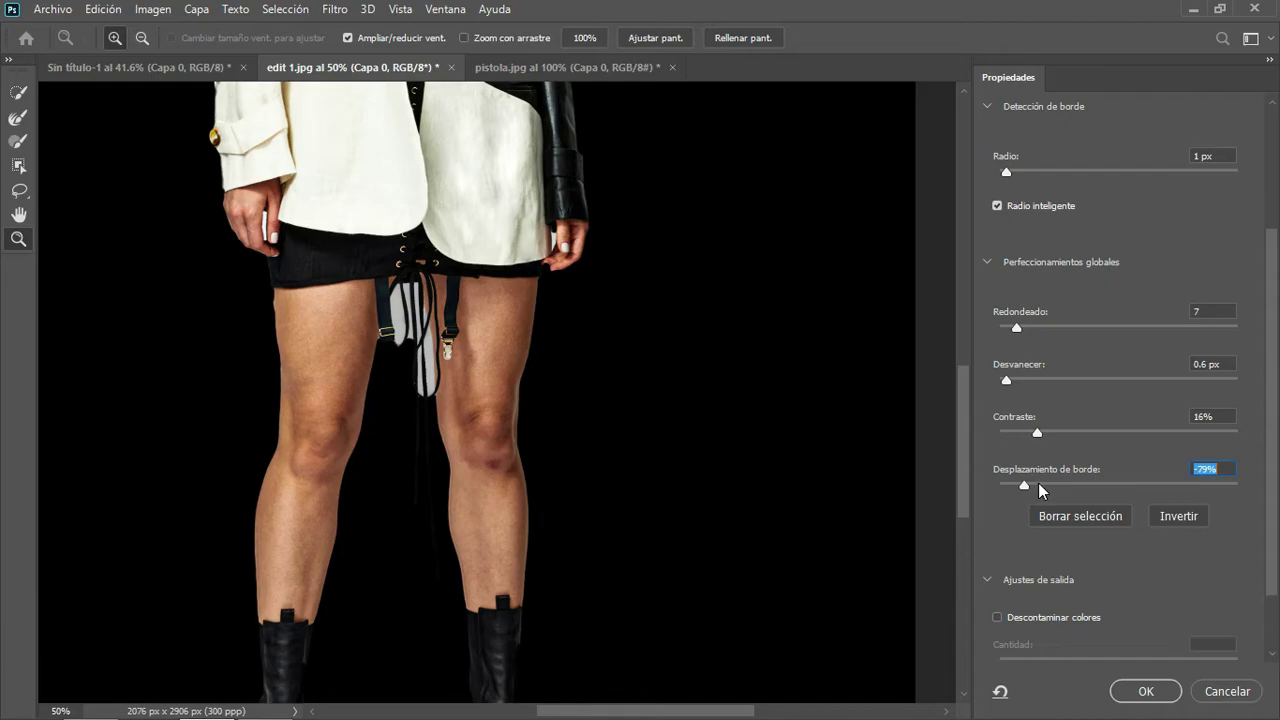
drag(1039, 483, 1069, 483)
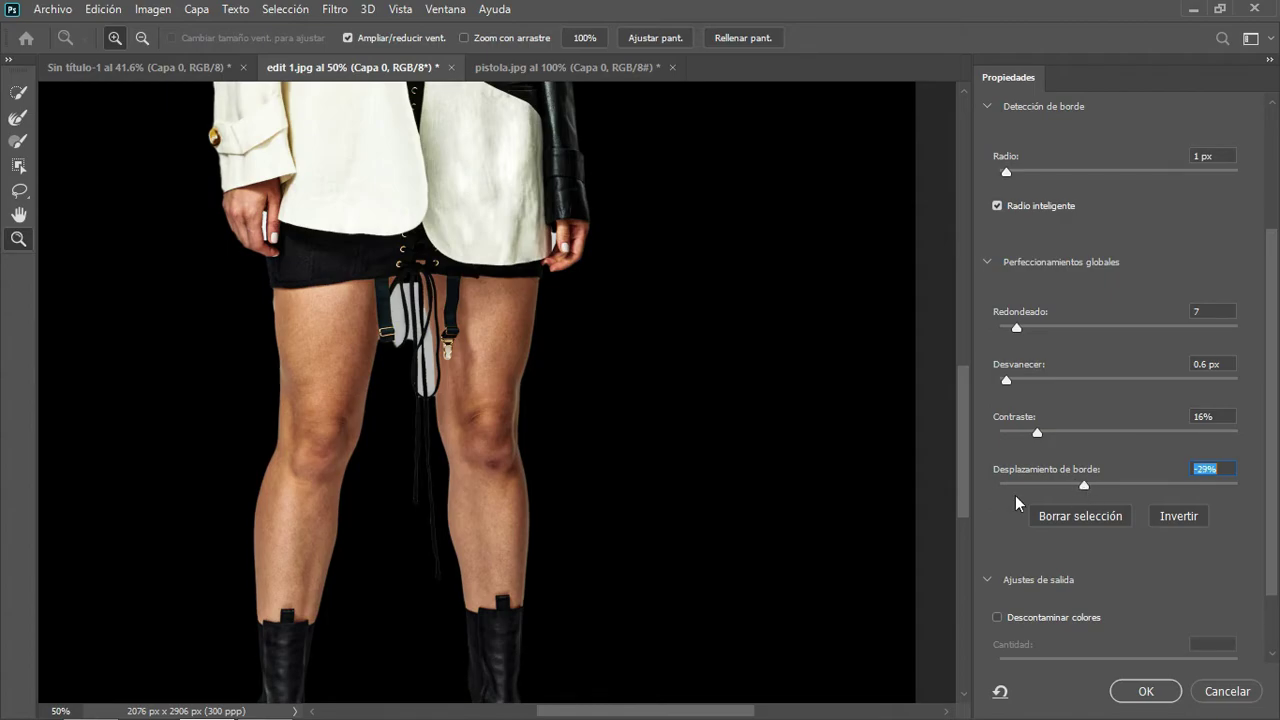
scroll(999, 458, down, 1)
scroll(1100, 450, down, 1)
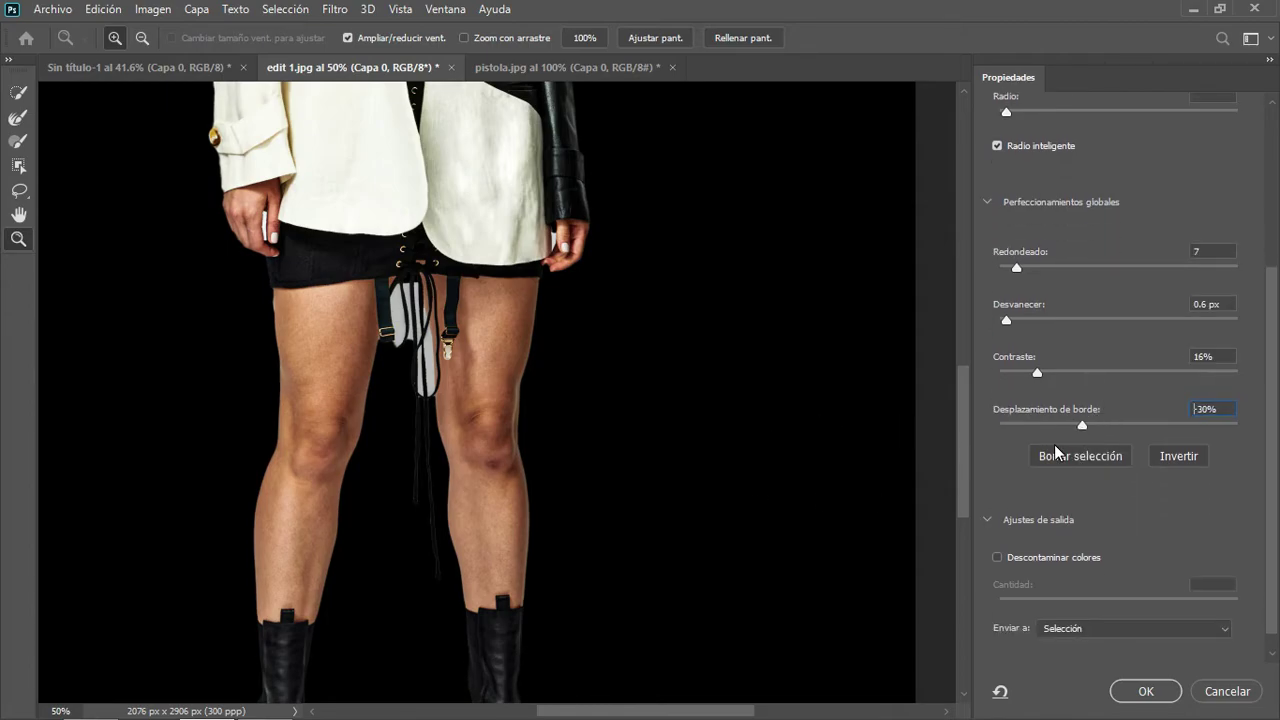
scroll(1055, 452, down, 2)
scroll(995, 575, down, 2)
Turn on Decontaminate Colors and lower its amount while inspecting the hand at the cuff.
click(997, 558)
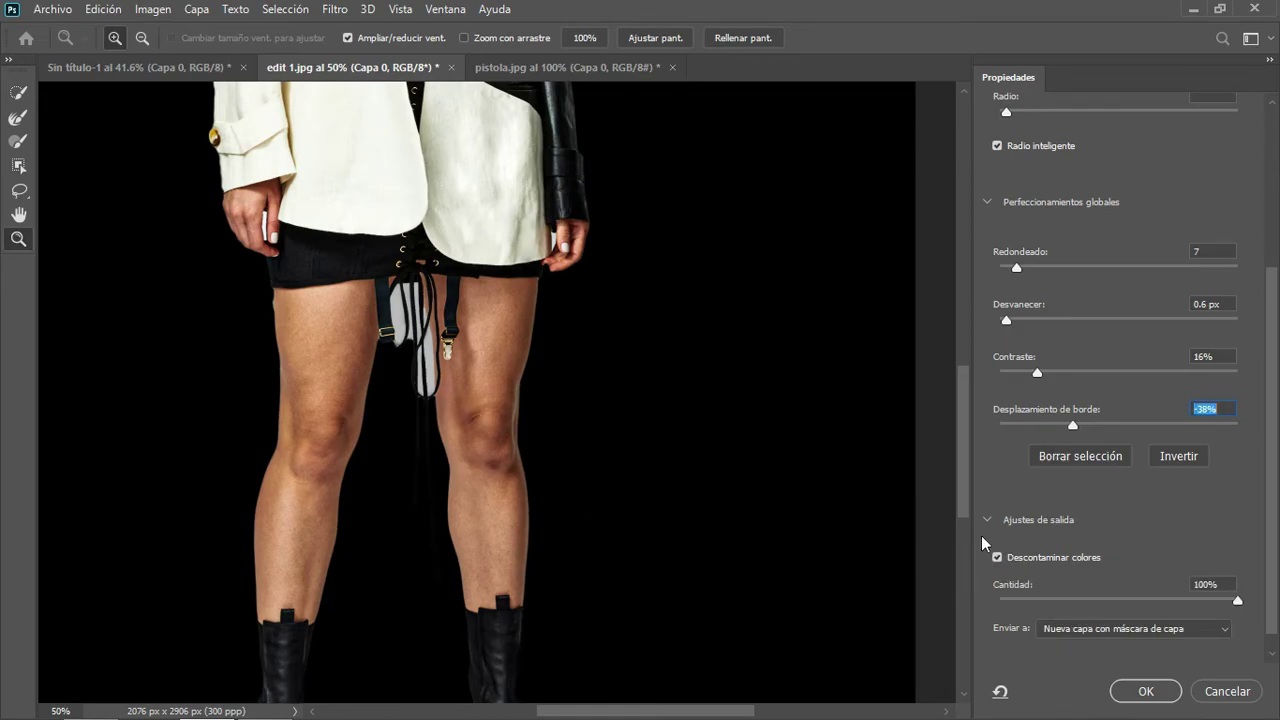
click(997, 557)
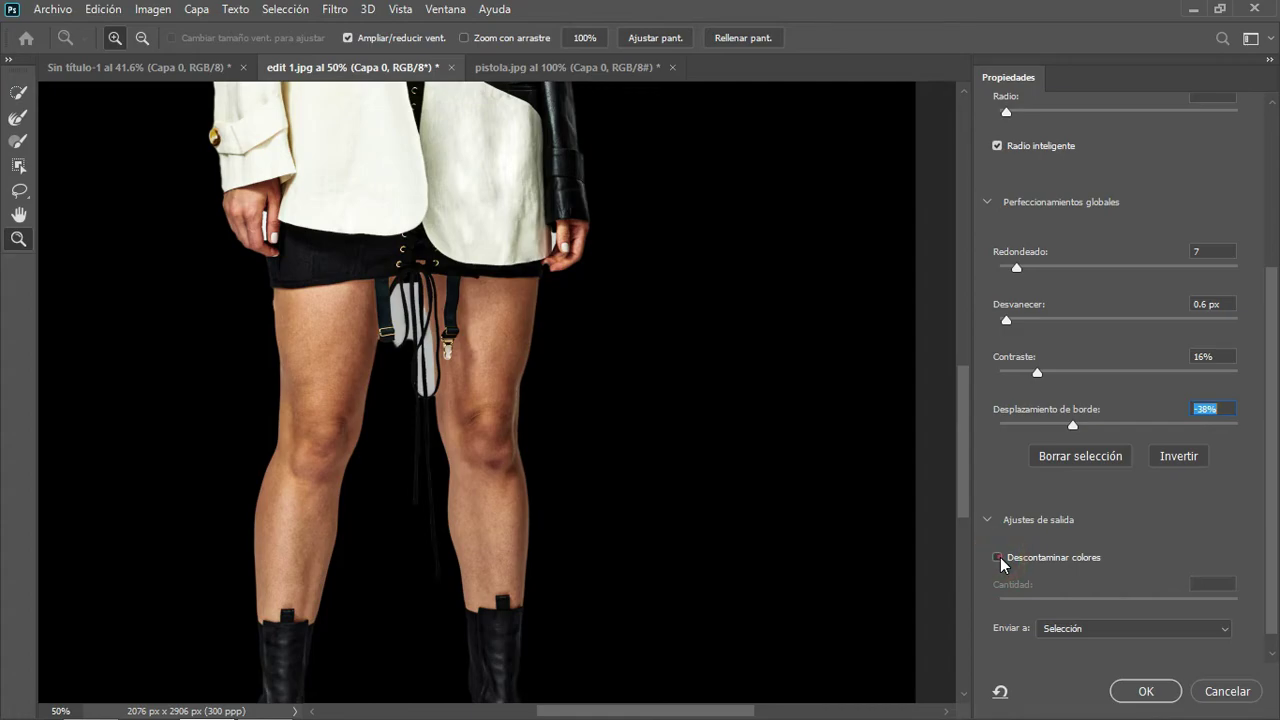
click(997, 557)
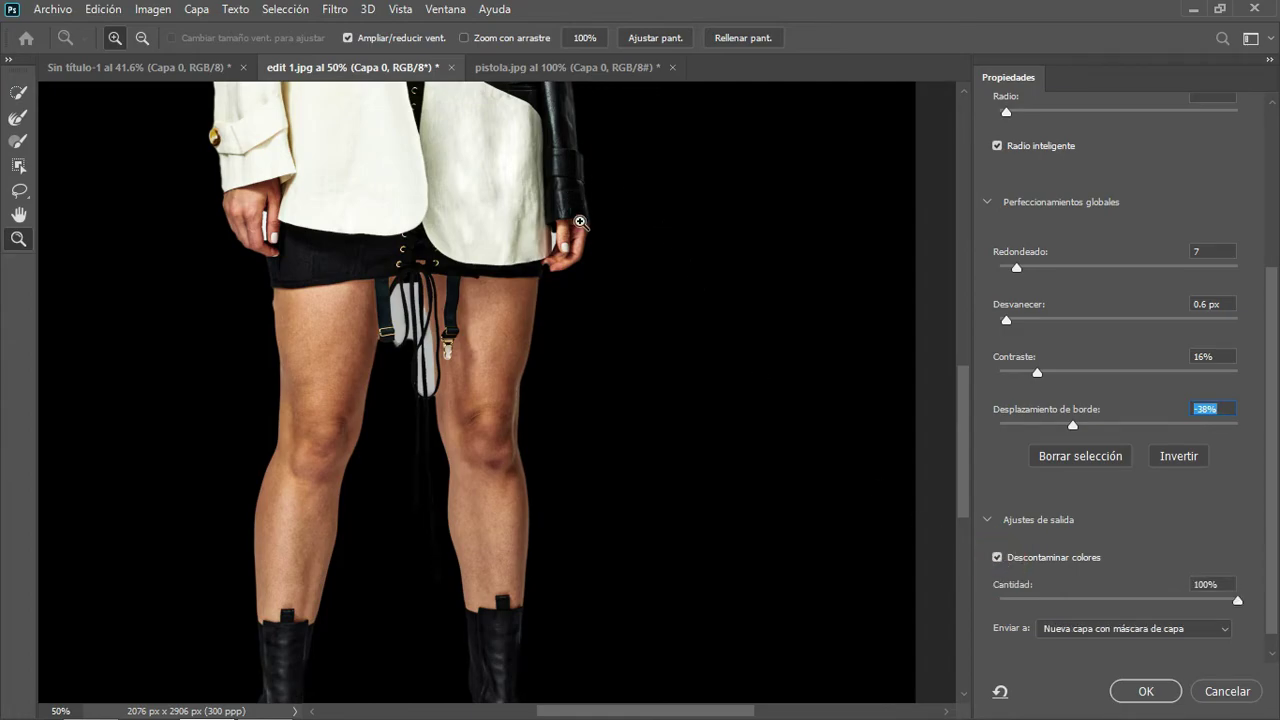
click(580, 208)
click(591, 191)
click(566, 163)
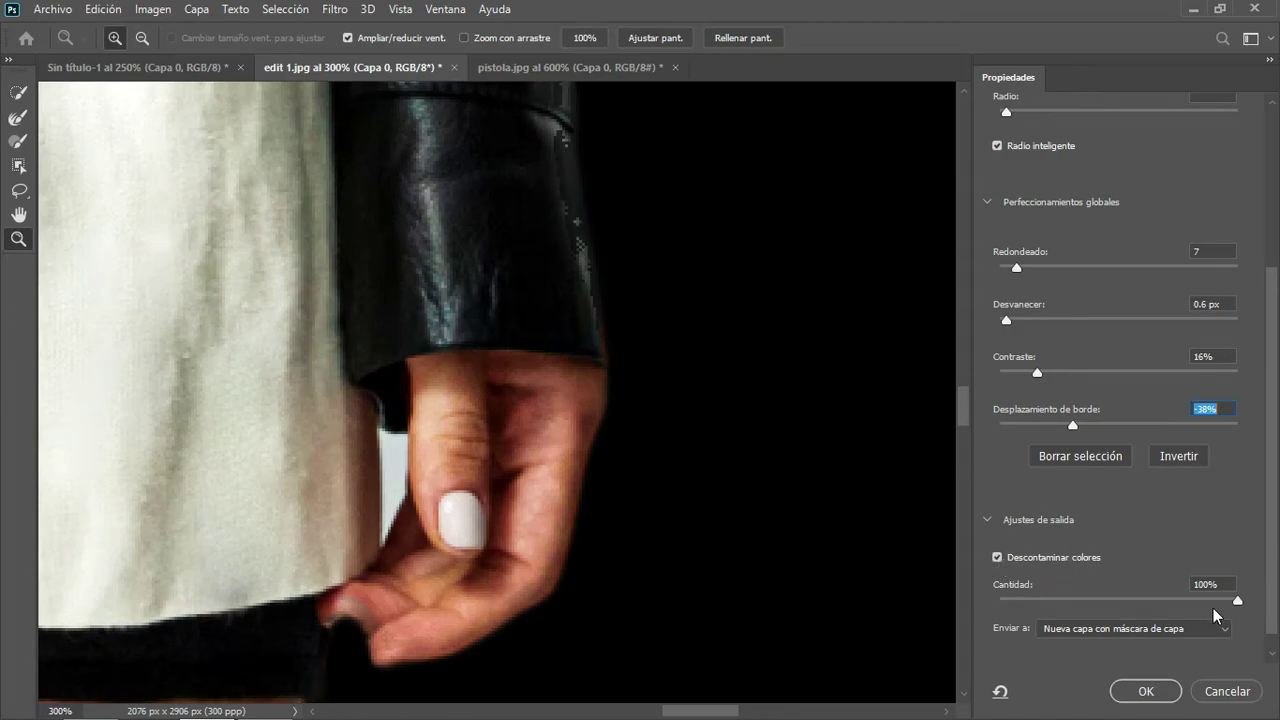
drag(1238, 600, 1098, 594)
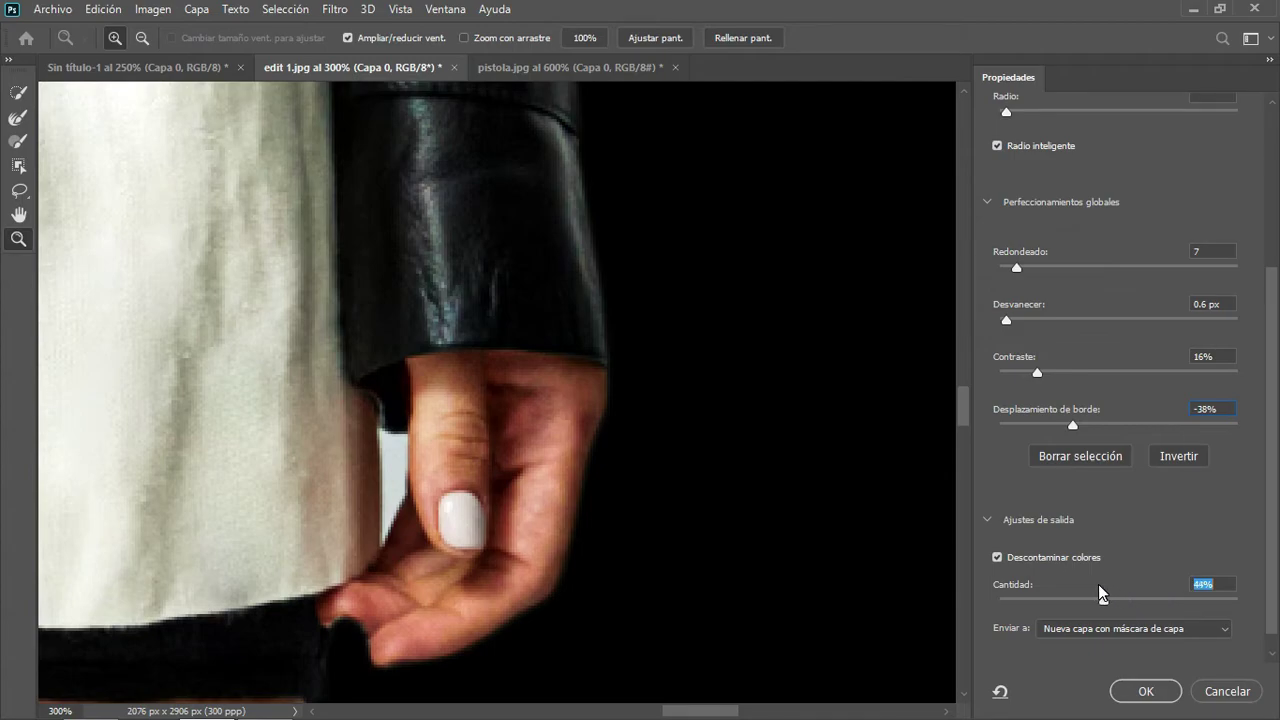
click(997, 557)
click(997, 557)
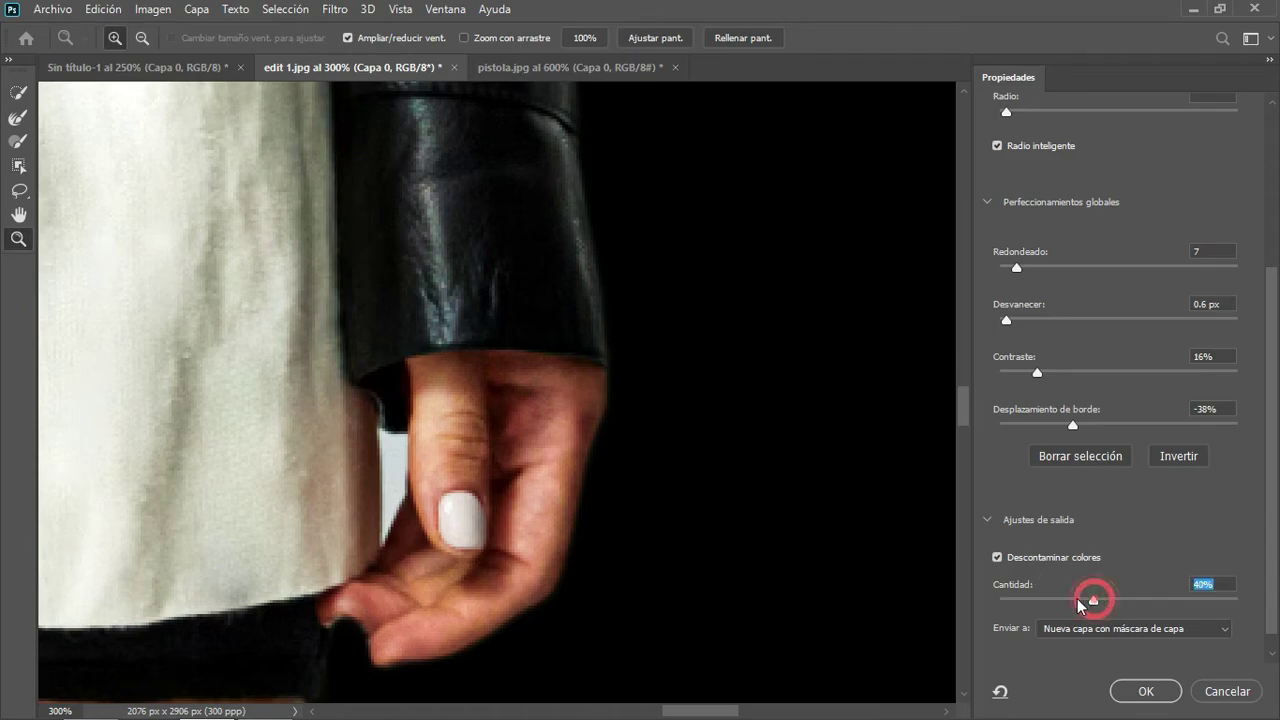
drag(1098, 600, 1070, 604)
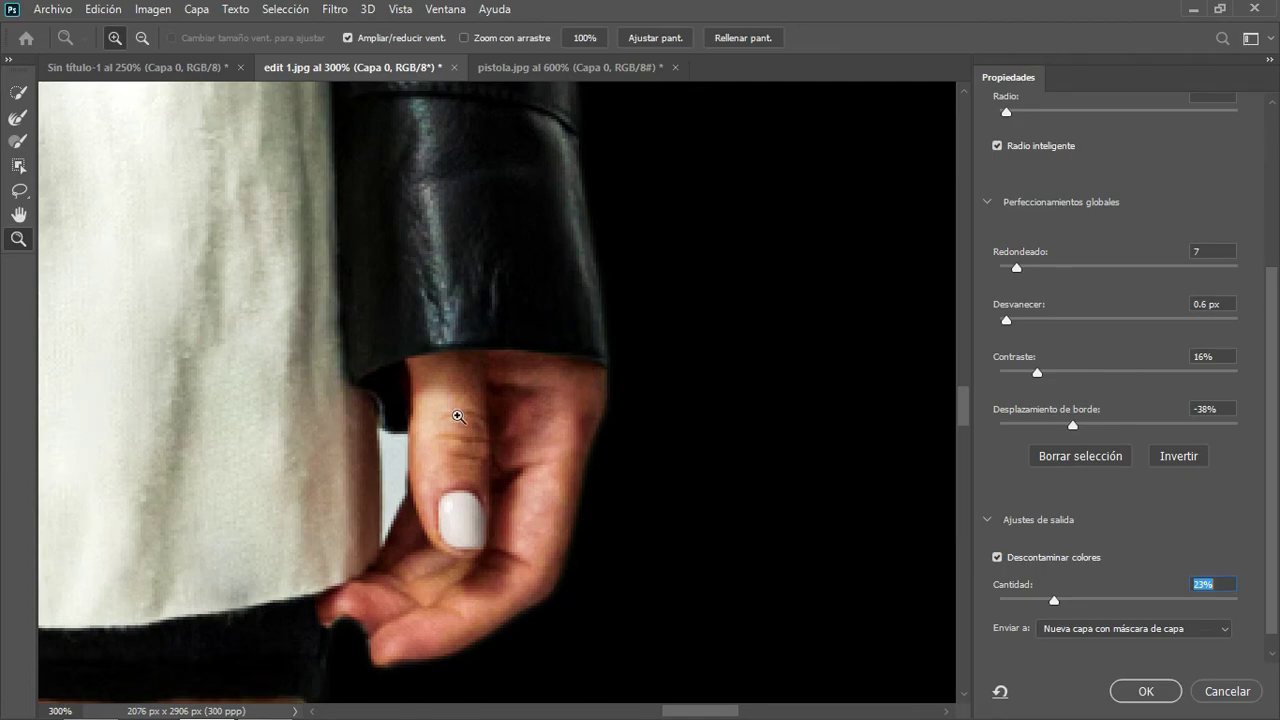
Ease the Shift Edge to -17% while checking the thigh and shorts.
drag(275, 495, 311, 562)
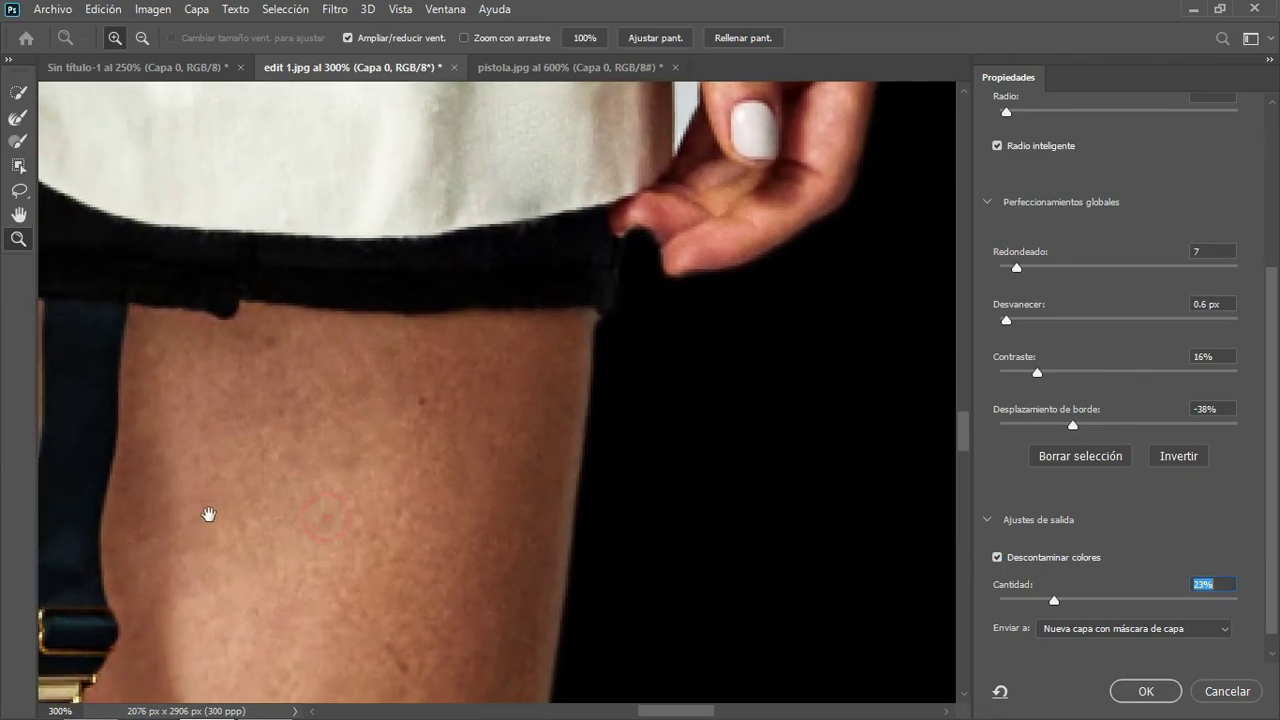
scroll(209, 514, down, 5)
scroll(351, 560, left, 5)
mouse_move(428, 670)
mouse_down()
mouse_move(437, 371)
mouse_move(508, 134)
mouse_up()
drag(1084, 425, 1096, 424)
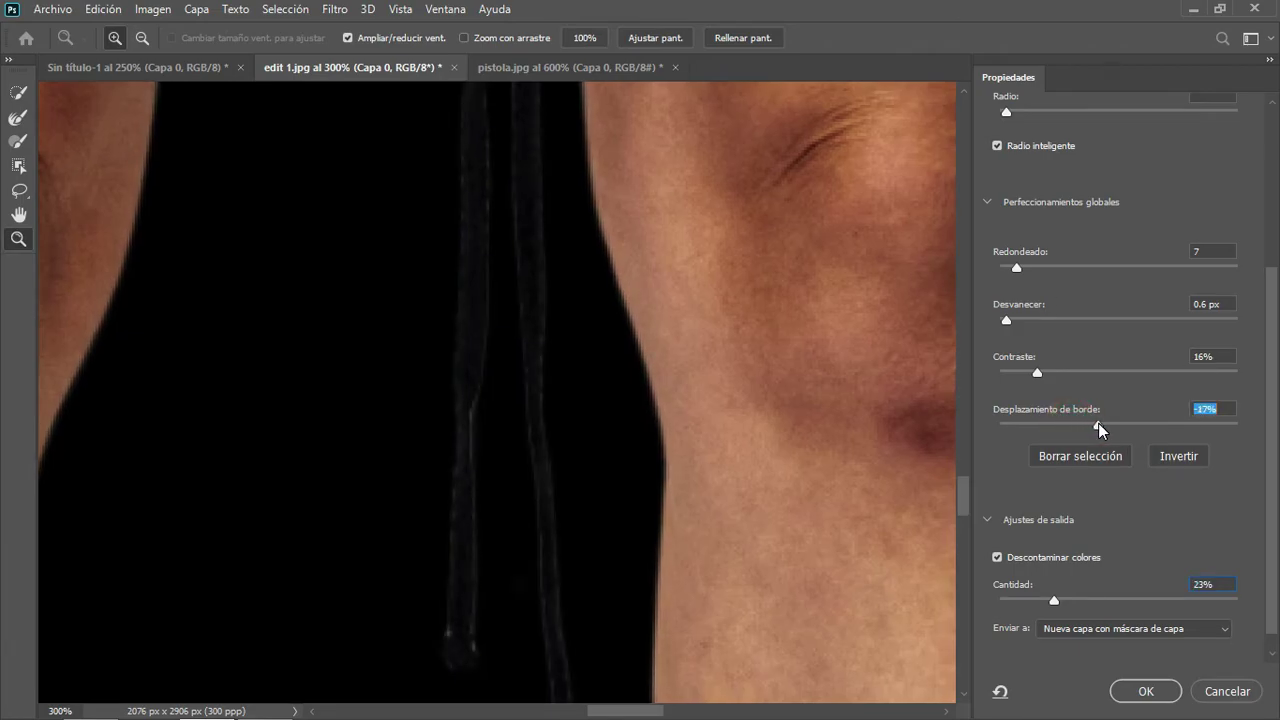
Raise the decontamination amount to about 35% and zoom out to the whole model.
mouse_move(871, 309)
mouse_down()
mouse_move(461, 283)
mouse_move(346, 400)
mouse_up()
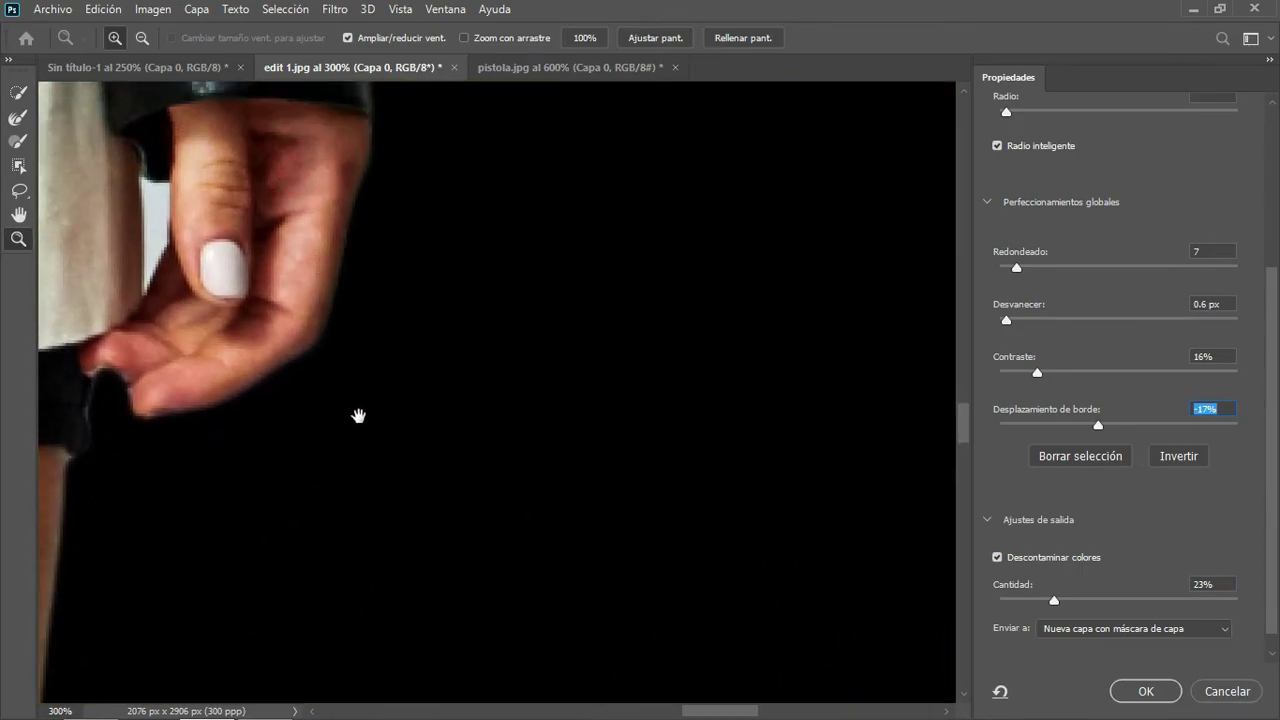
mouse_move(361, 217)
mouse_down()
mouse_move(331, 325)
mouse_move(493, 580)
mouse_up()
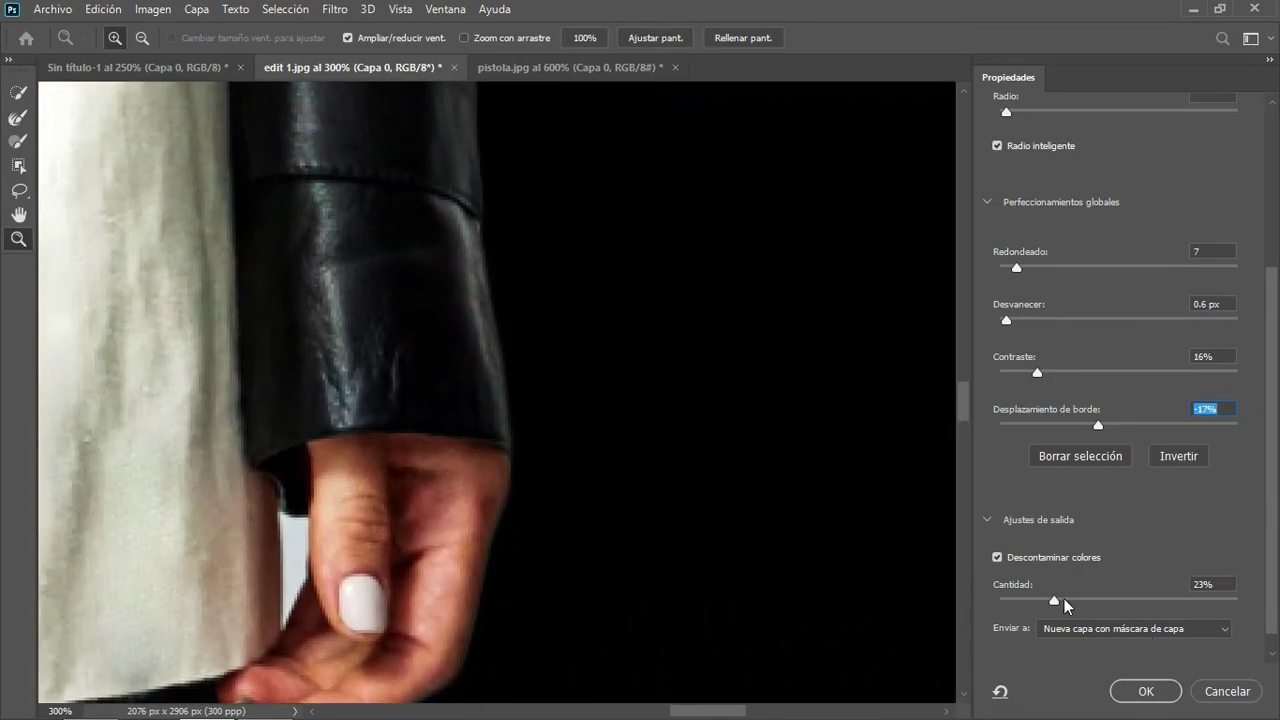
click(1053, 598)
drag(1058, 603, 1083, 605)
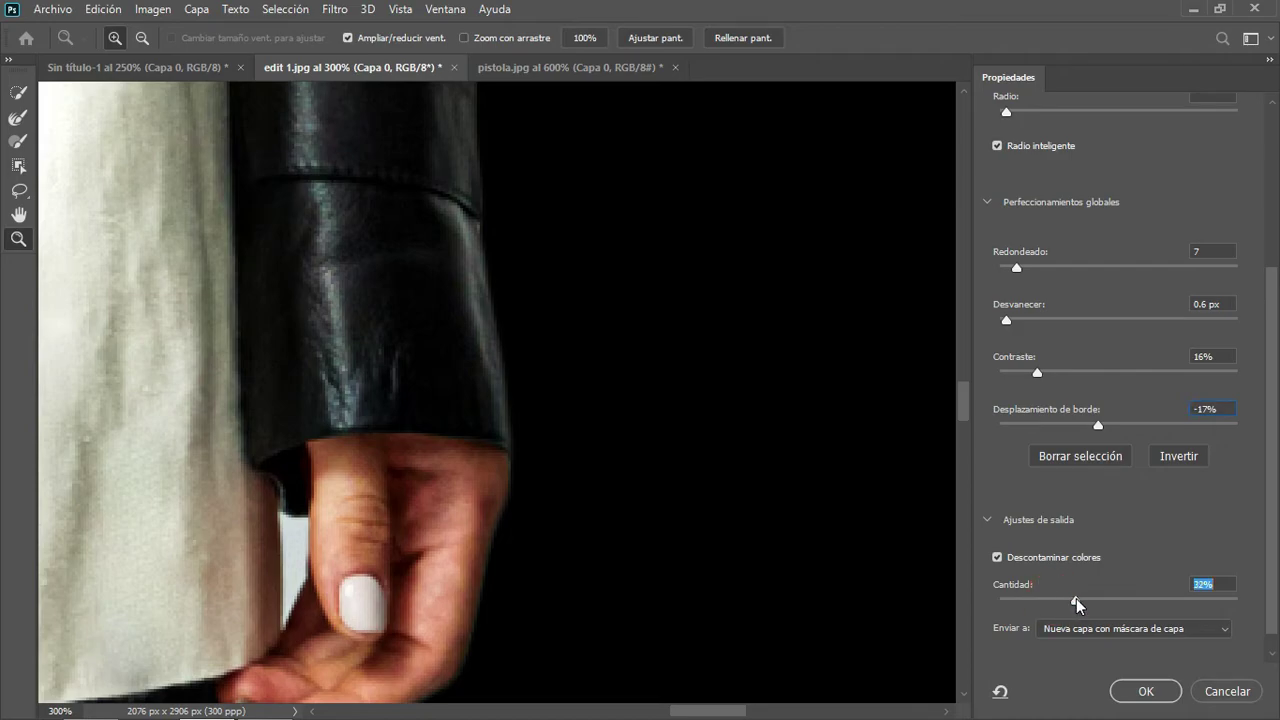
alt+shift+click(234, 372)
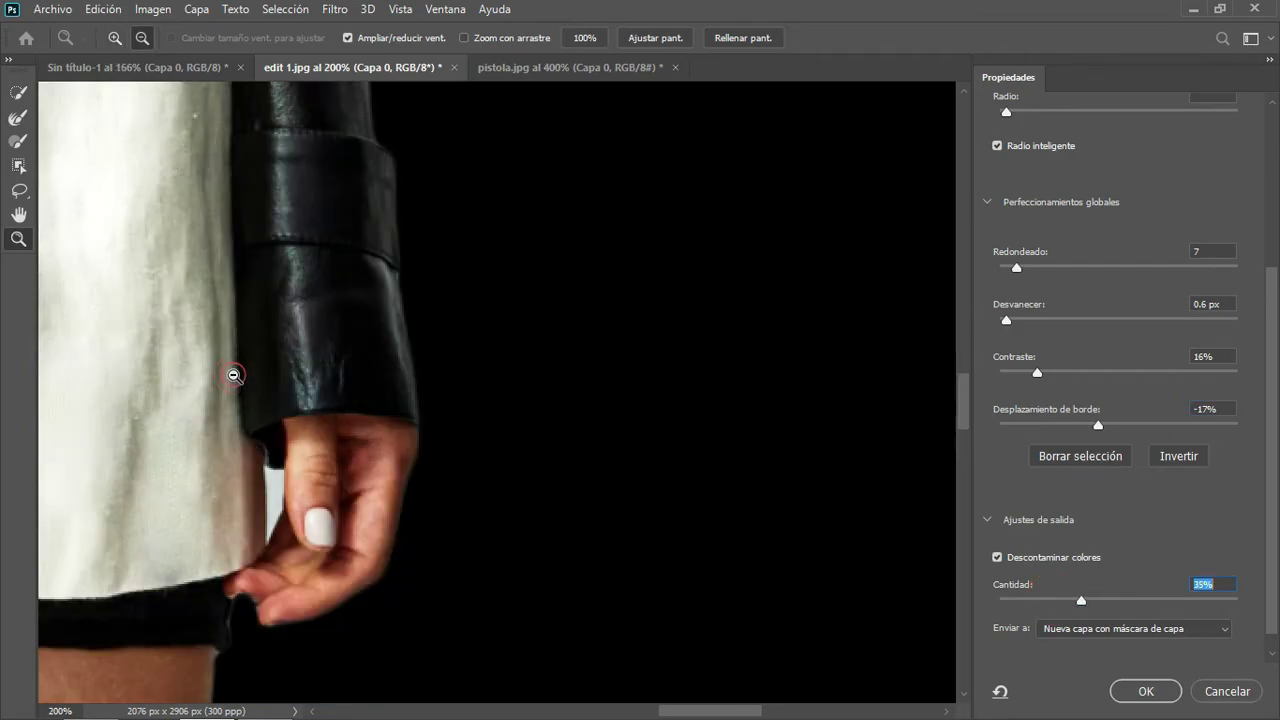
alt+shift+click(234, 376)
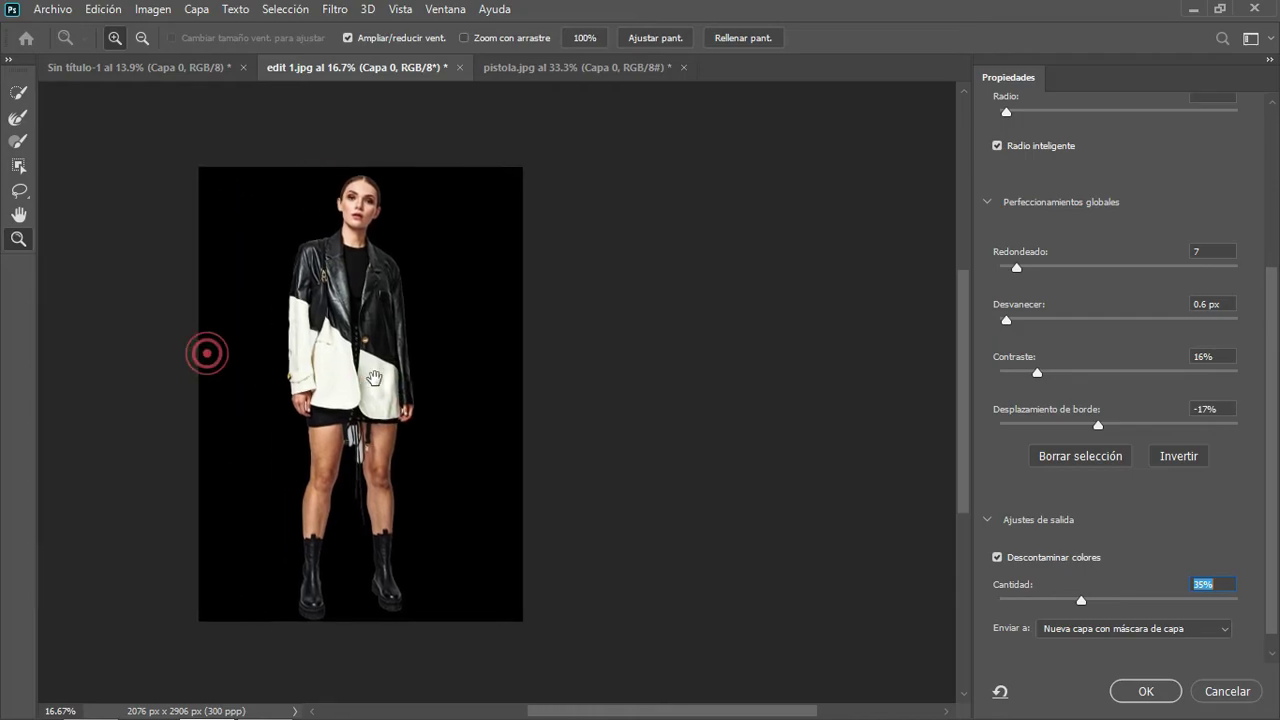
Apply Select and Mask to create the masked copy layer of the model.
click(1150, 691)
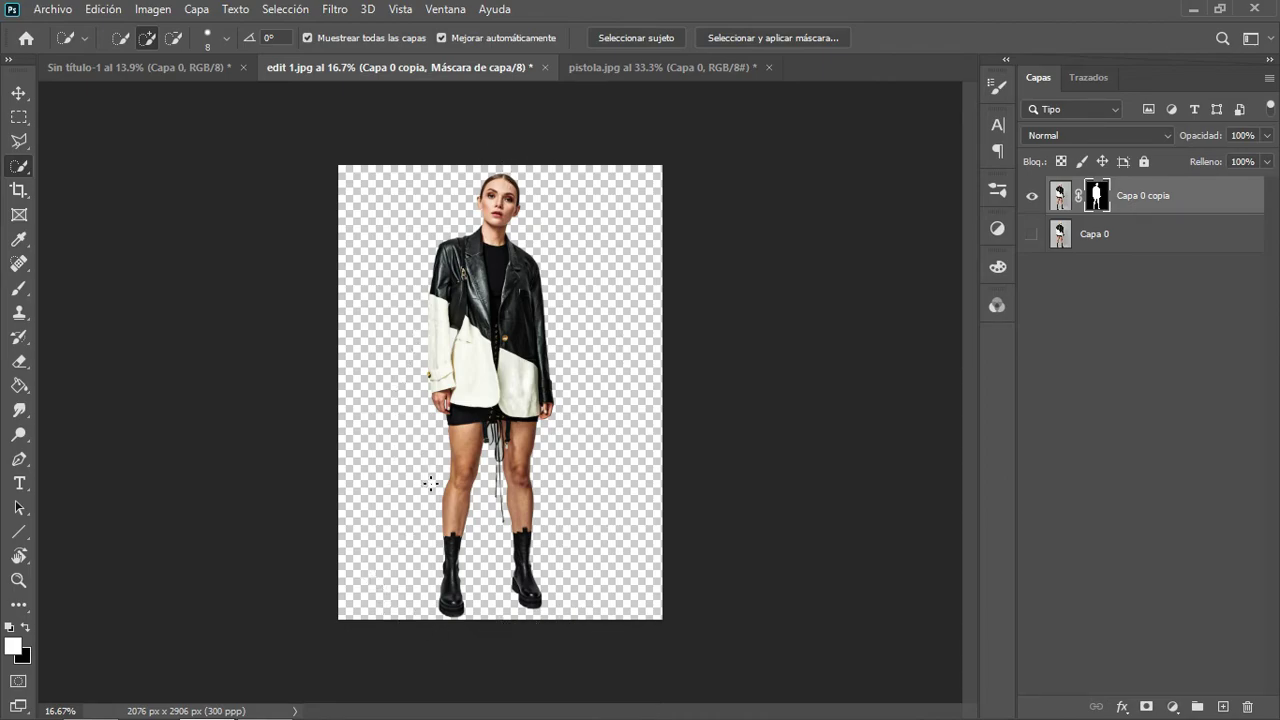
Switch to pistola.jpg and set the Quick Selection brush to 69 px.
click(662, 67)
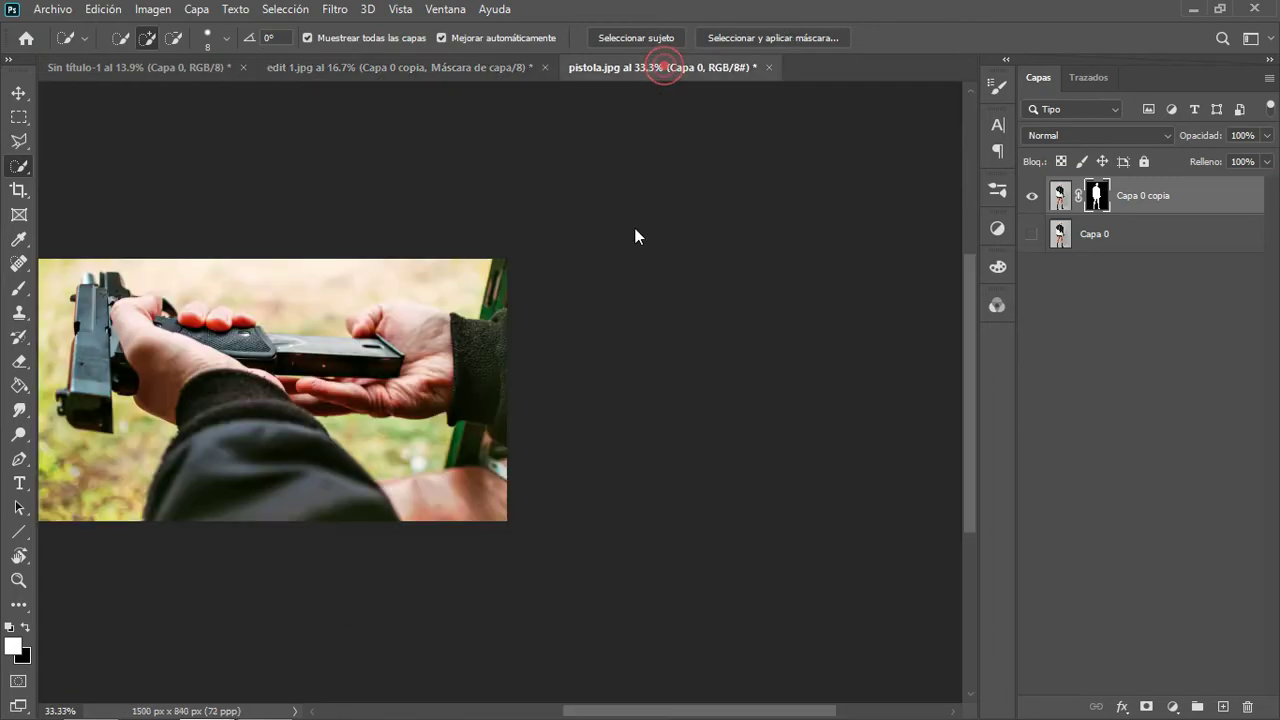
drag(258, 374, 510, 360)
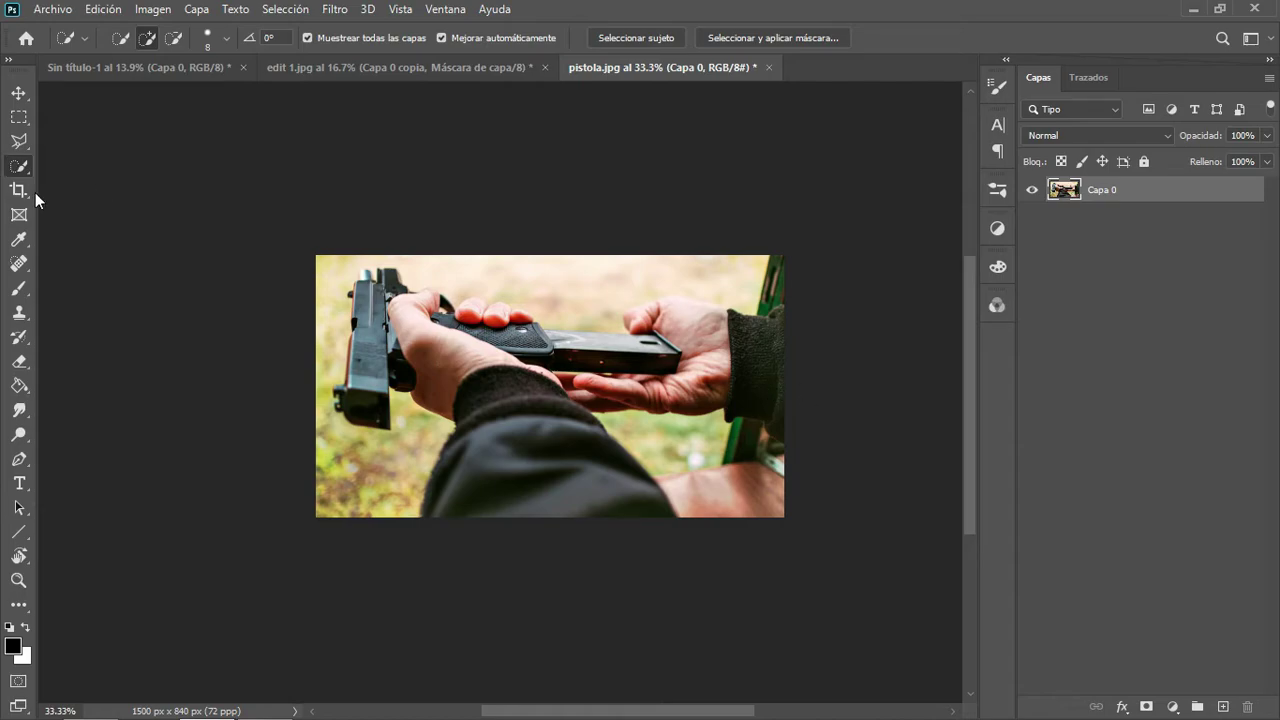
click(19, 166)
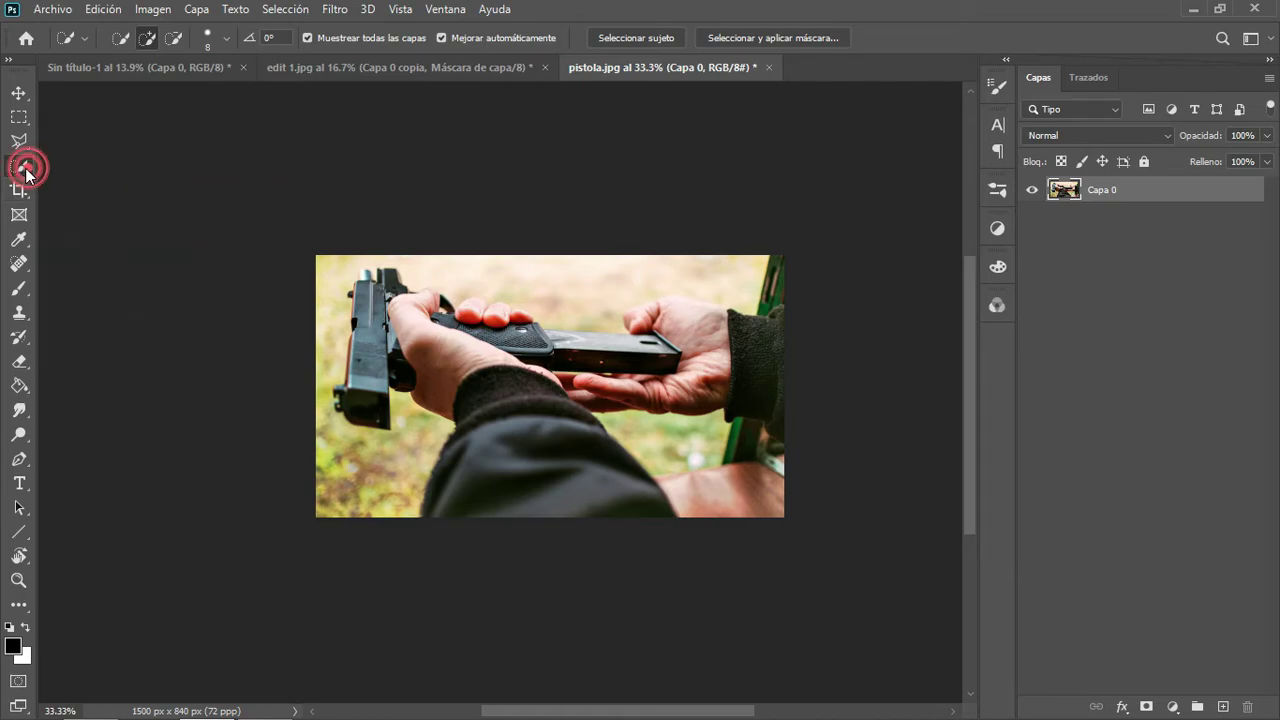
click(226, 38)
drag(128, 92, 185, 95)
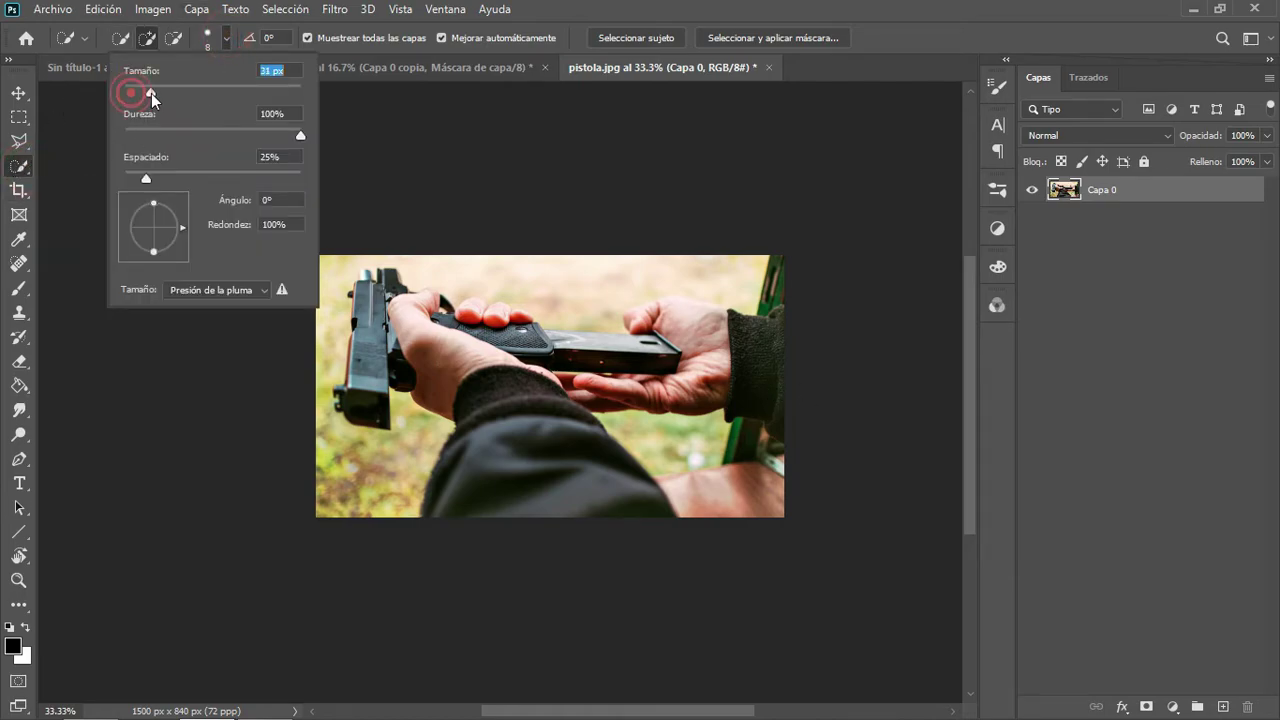
Select the hands, pistol and sleeve, then subtract background along the top and left.
click(422, 332)
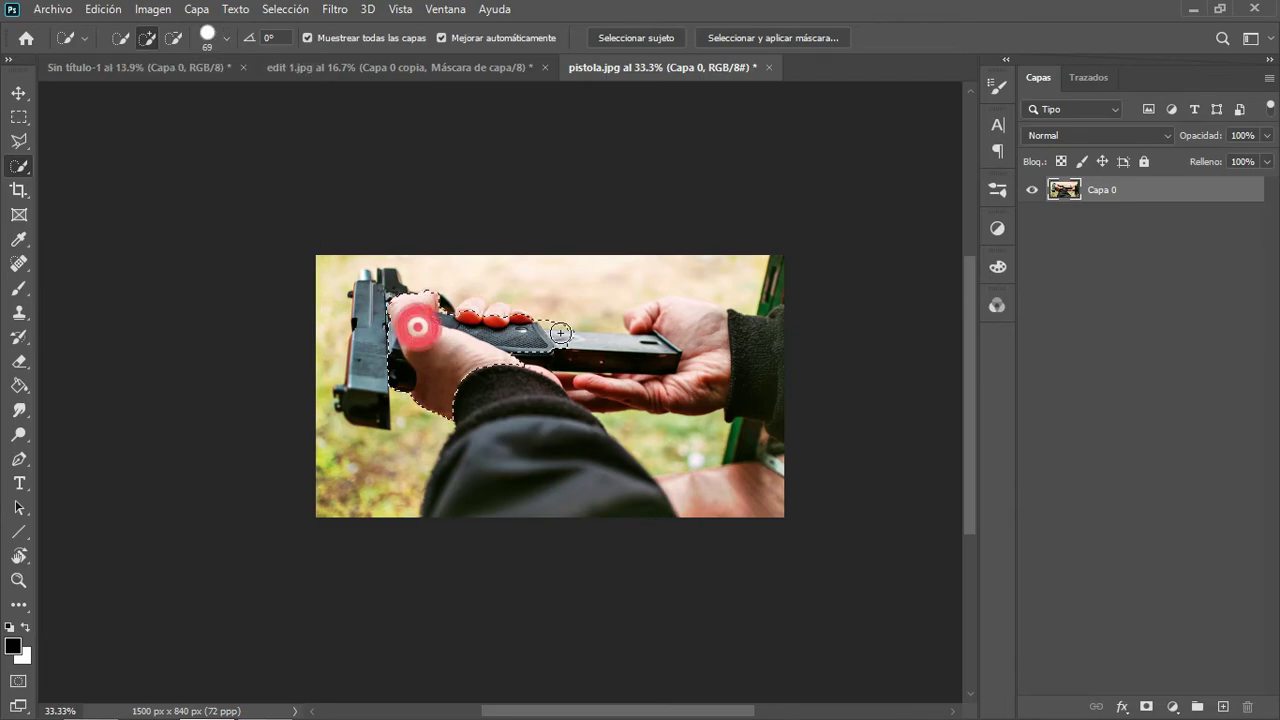
mouse_move(418, 326)
mouse_down()
mouse_move(691, 343)
mouse_move(389, 303)
mouse_move(474, 232)
mouse_up()
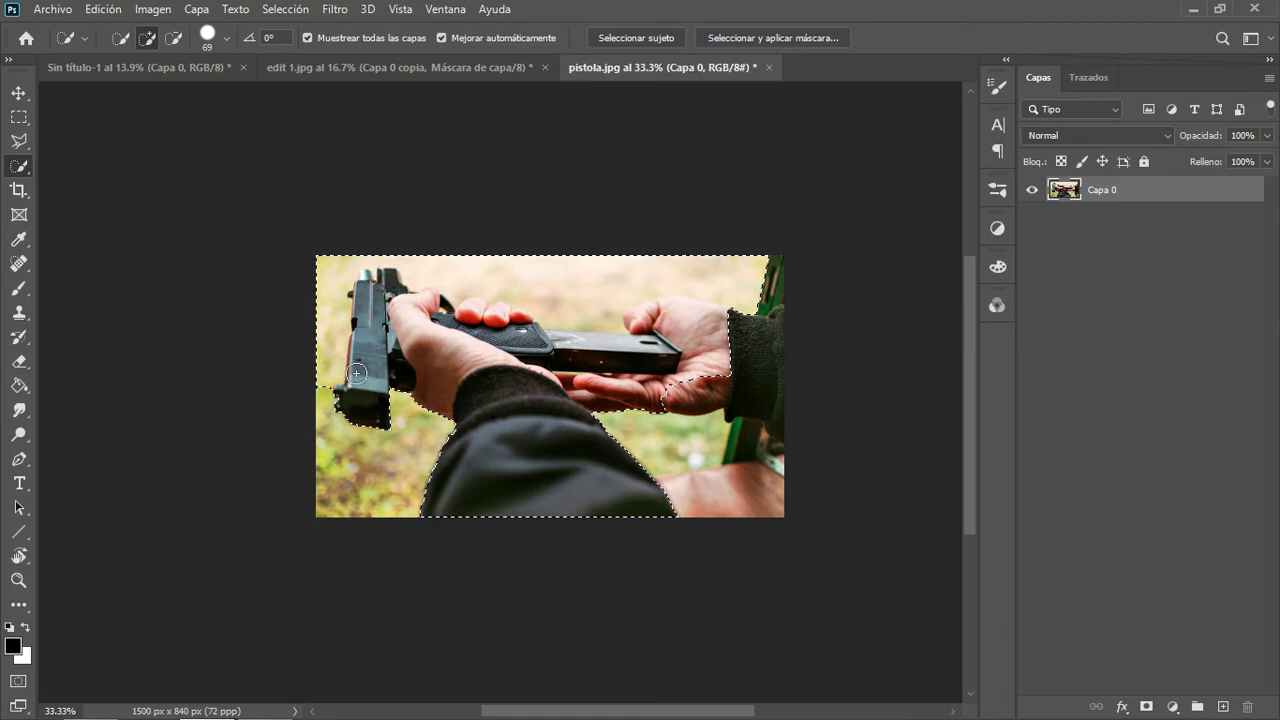
drag(770, 265, 761, 374)
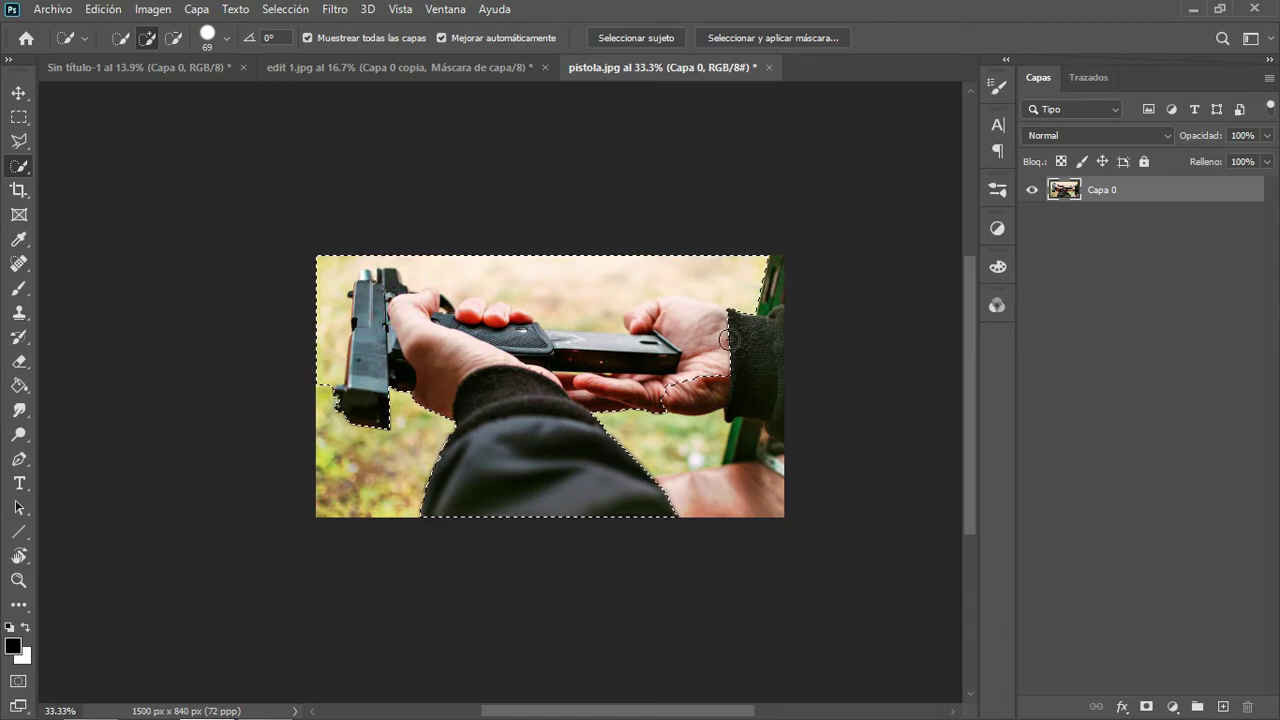
alt+click(777, 271)
drag(777, 271, 553, 295)
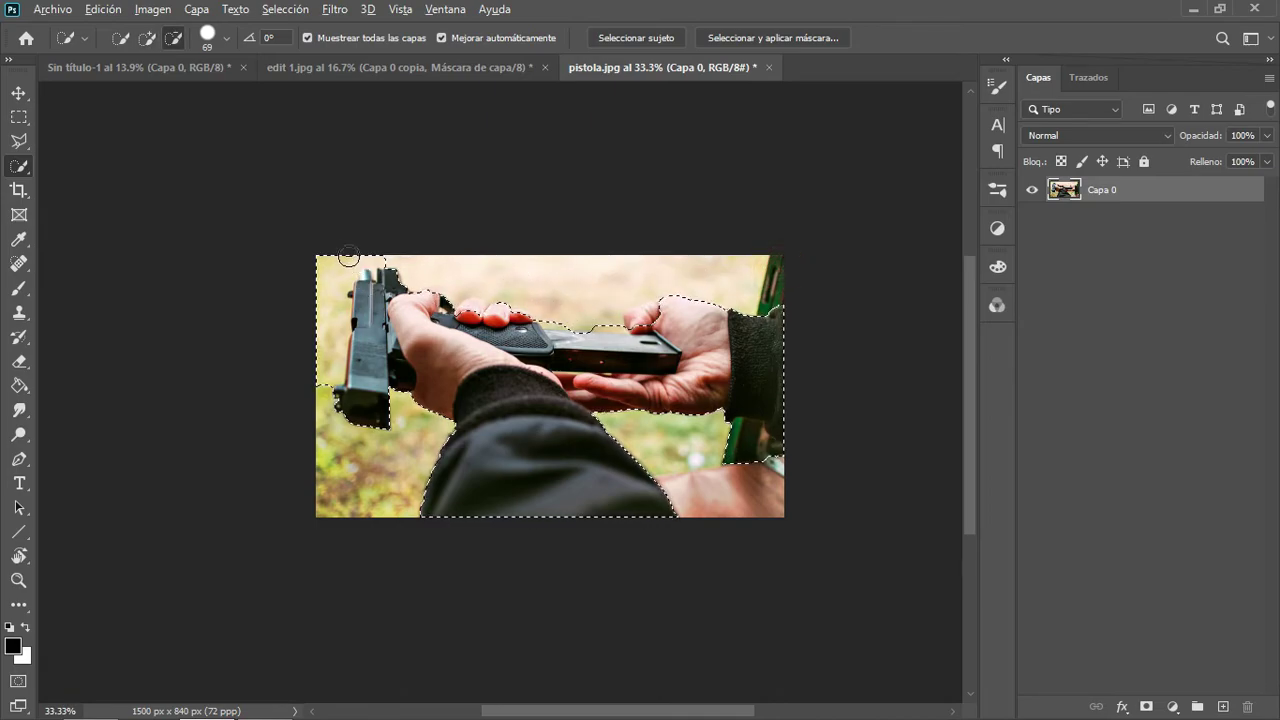
drag(331, 267, 326, 388)
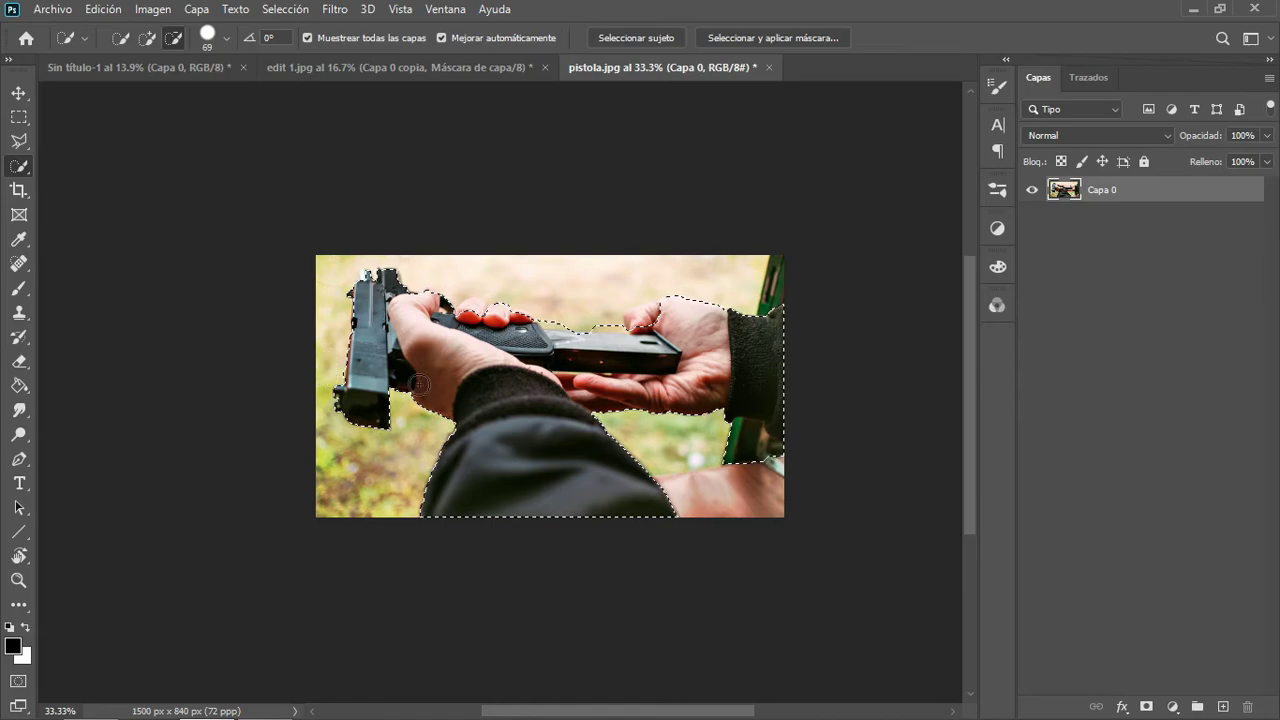
key(z)
click(472, 352)
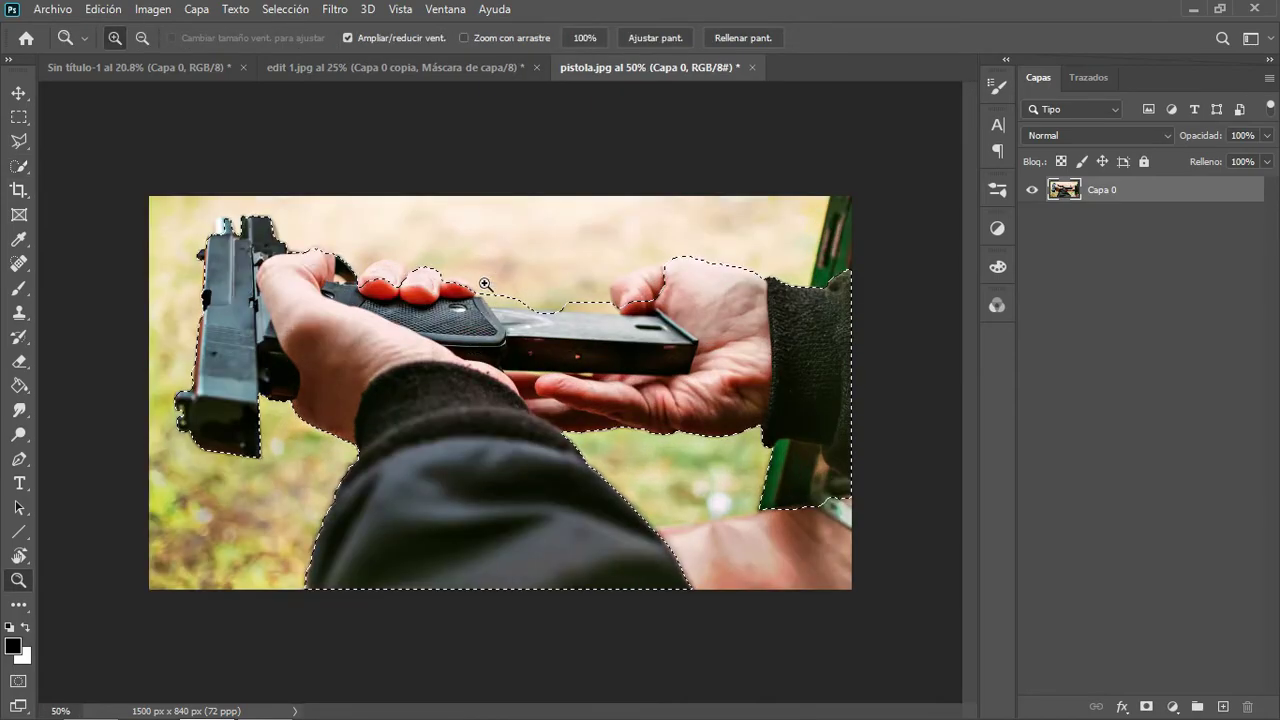
Add both thumbs and the grip fingers to the selection and remove the green post area.
click(19, 165)
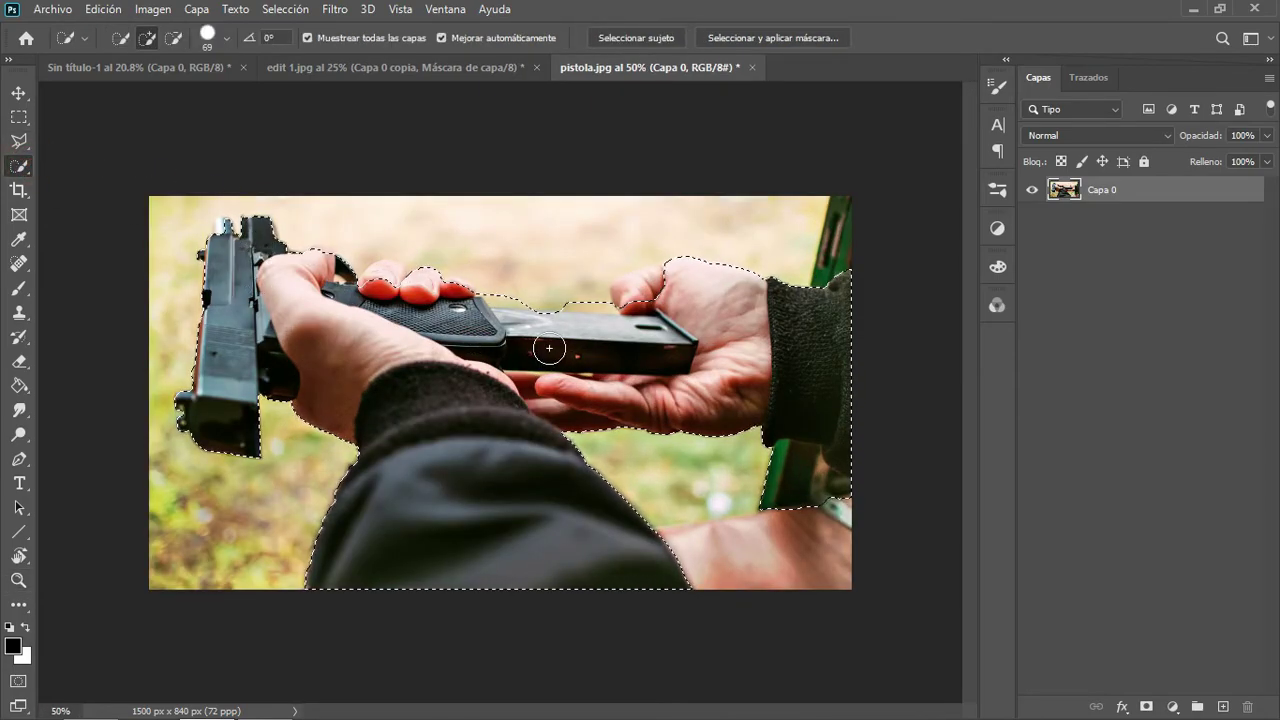
drag(508, 281, 573, 292)
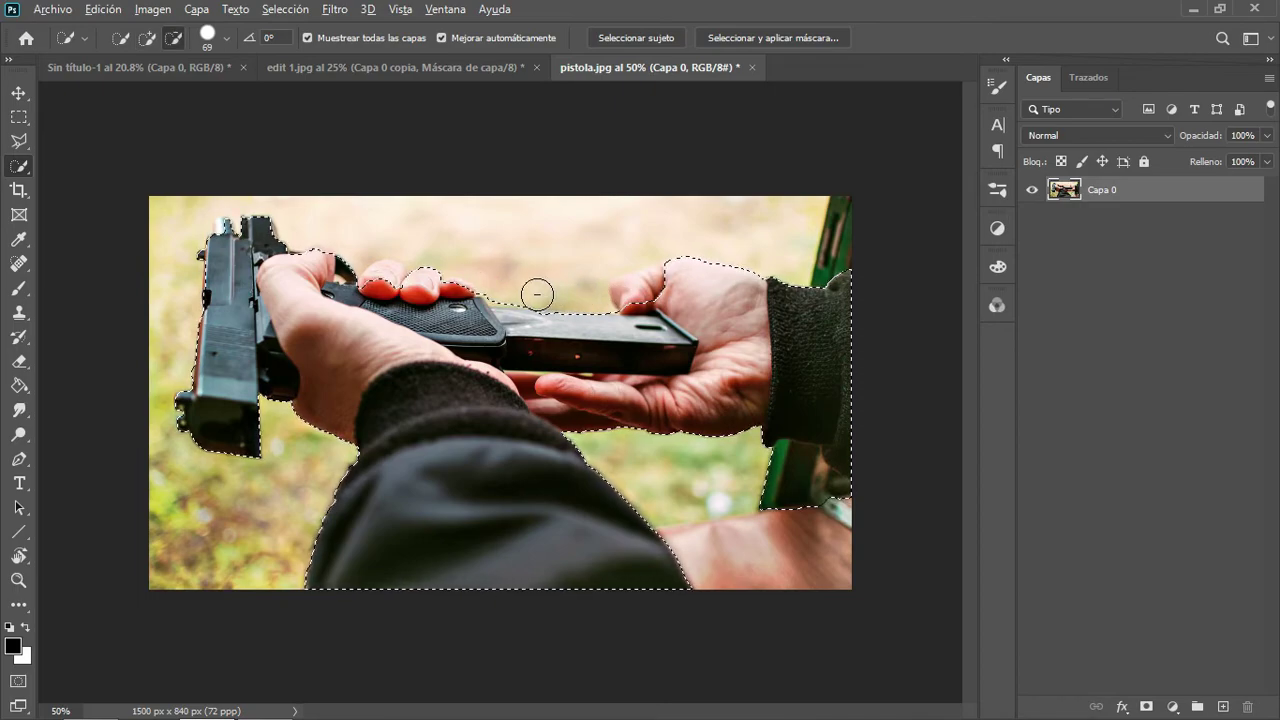
drag(502, 290, 655, 293)
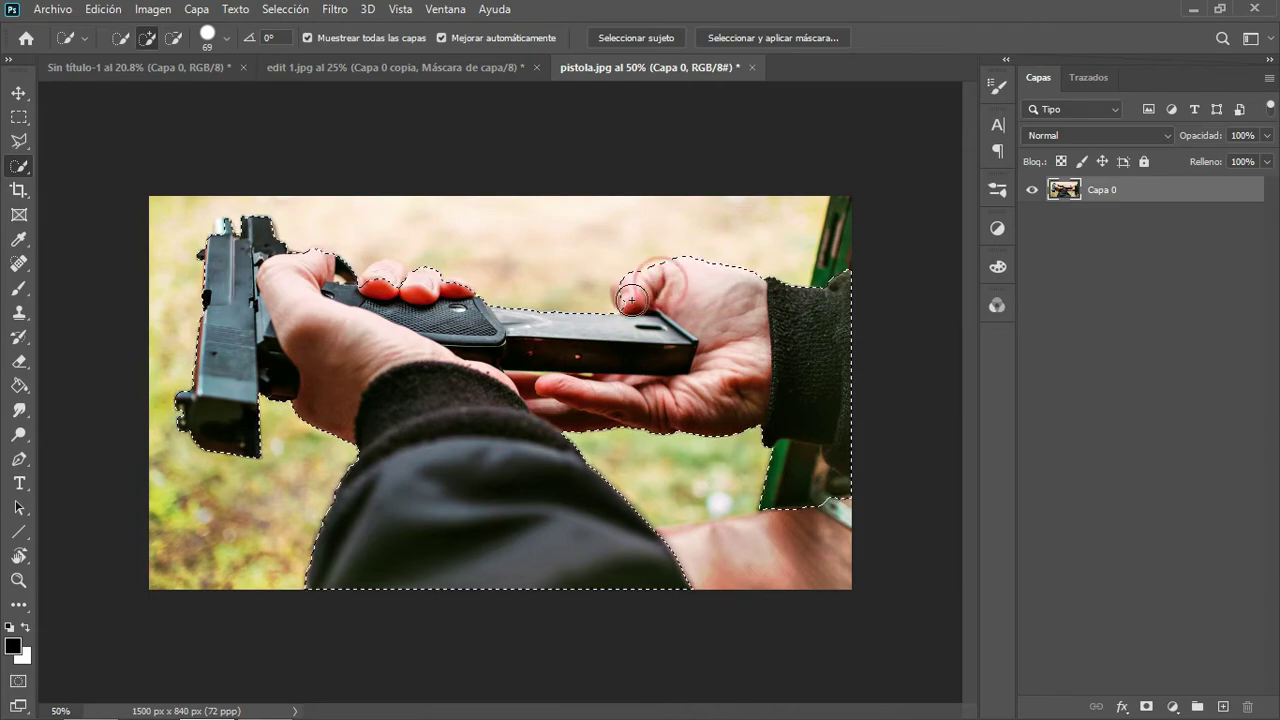
click(632, 300)
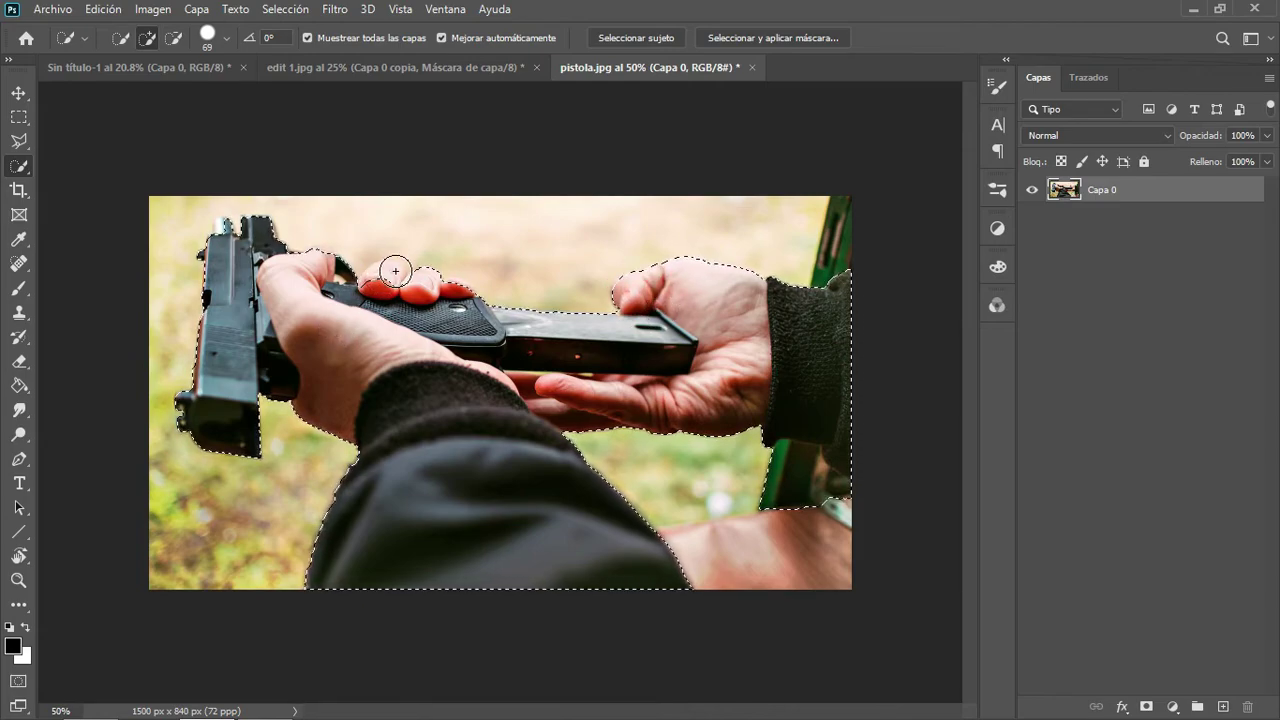
click(455, 296)
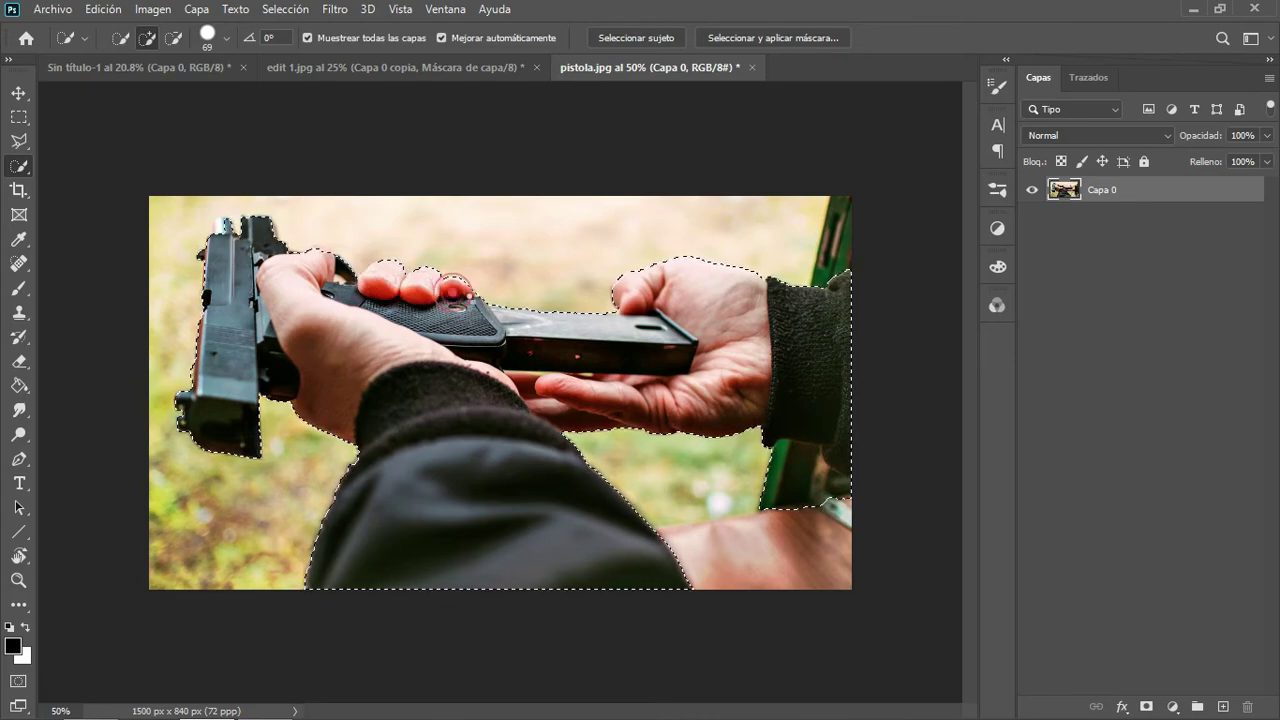
drag(786, 457, 768, 515)
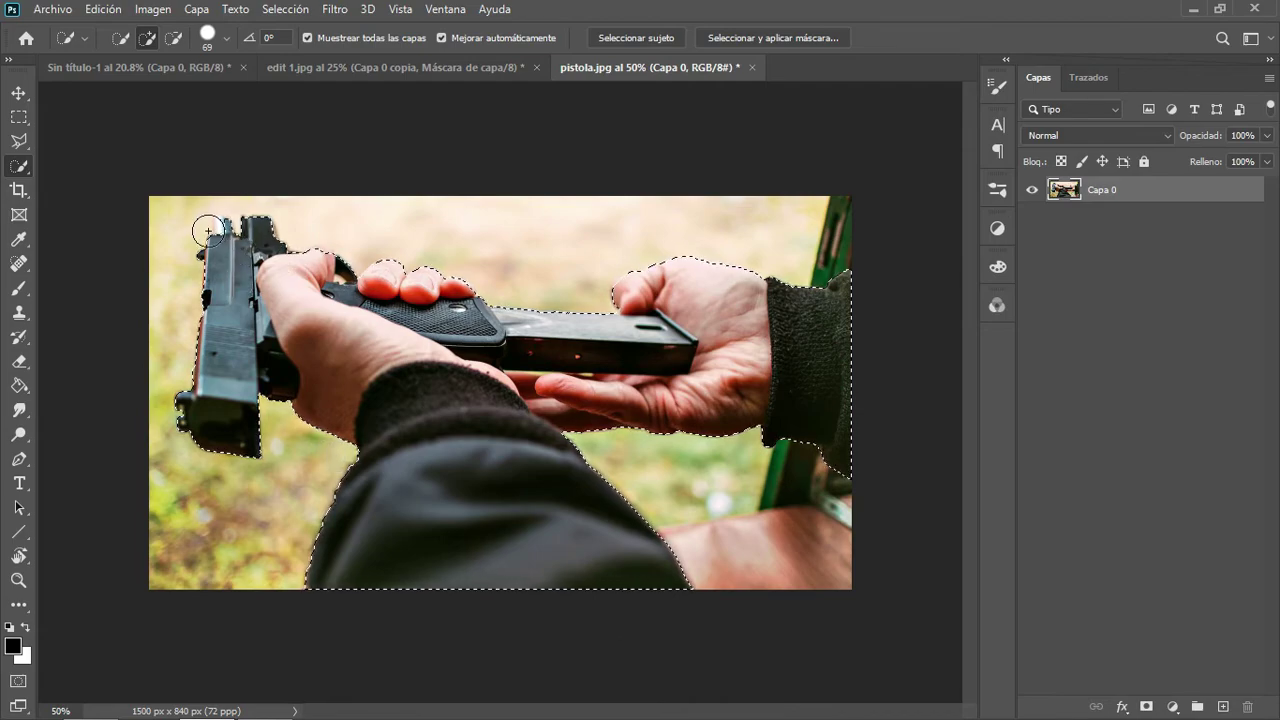
Shrink the brush to 24 px and refine the selection along the thumb and gun tops.
click(227, 38)
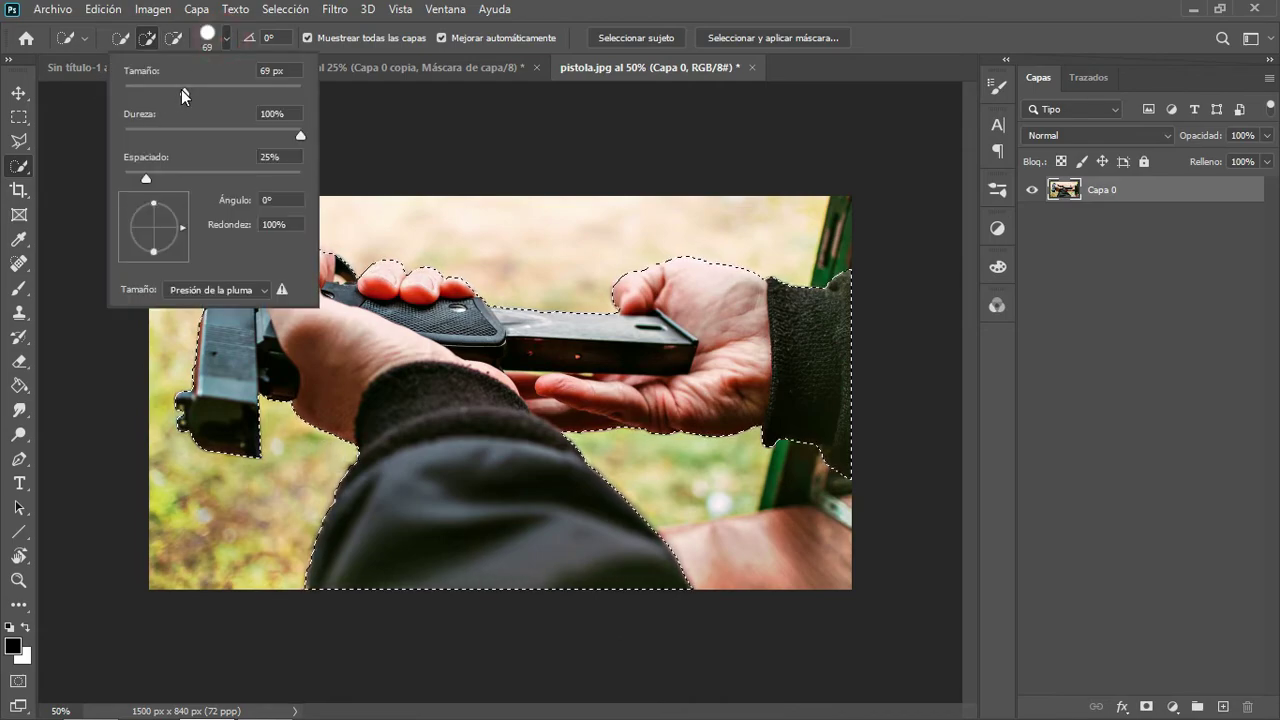
drag(186, 91, 145, 91)
click(251, 357)
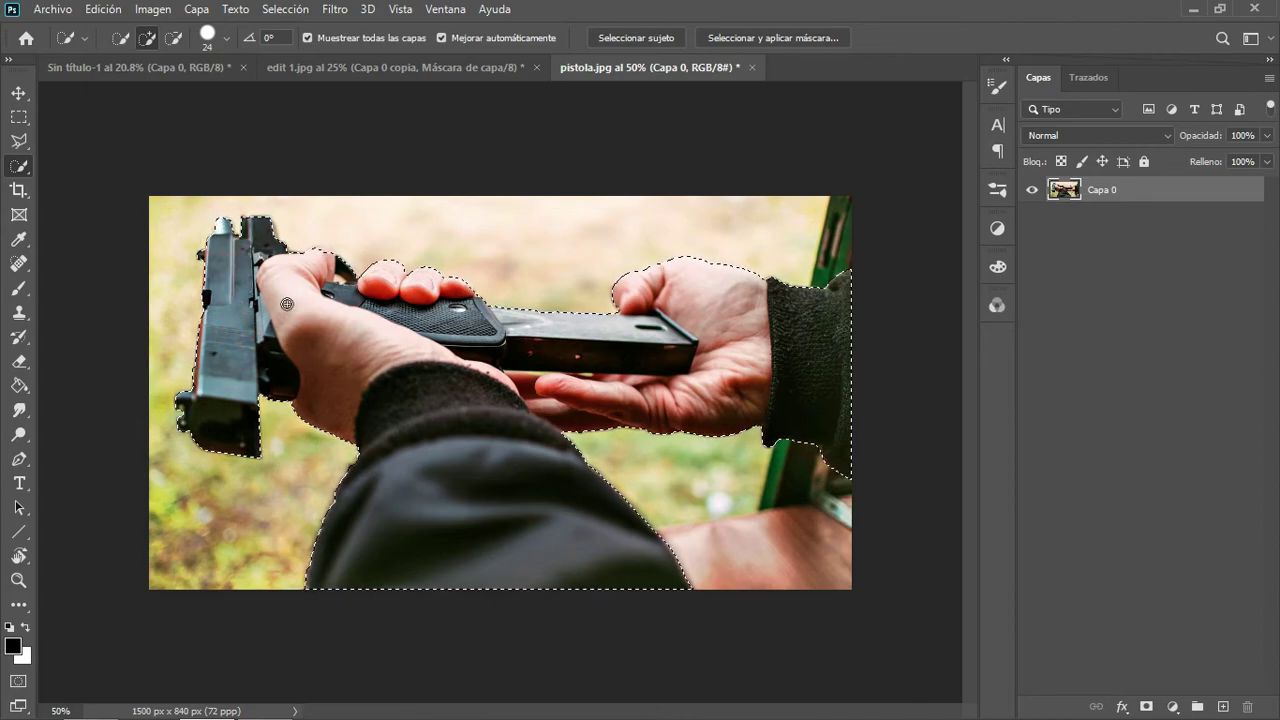
click(322, 256)
click(289, 255)
Open Select and Mask with the Refine Edge Brush, Smart Radius on and 1 px radius.
click(739, 38)
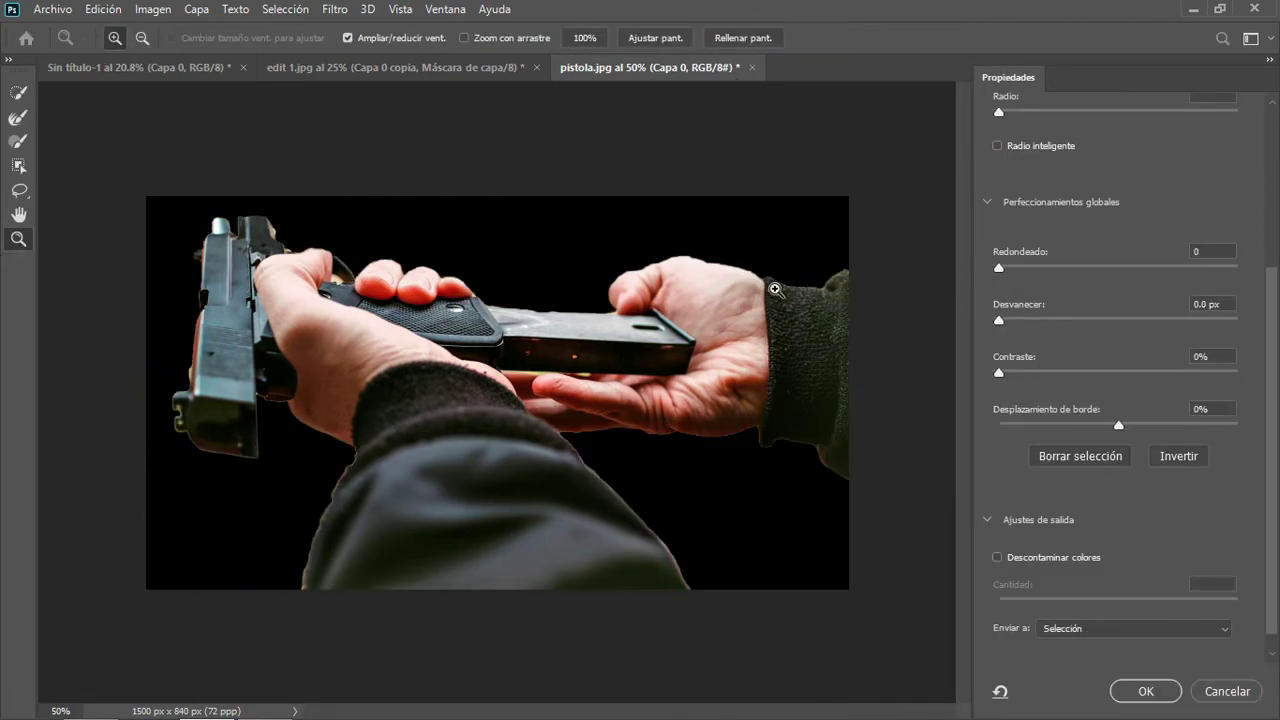
click(18, 117)
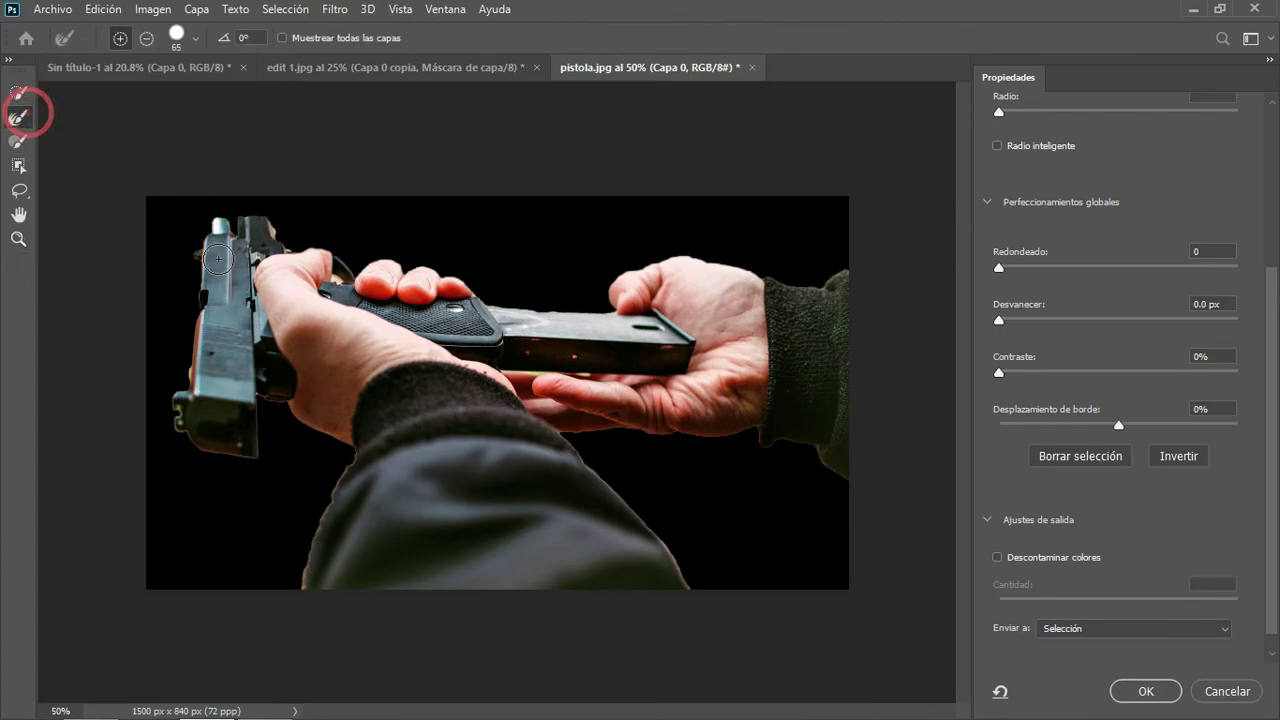
click(998, 146)
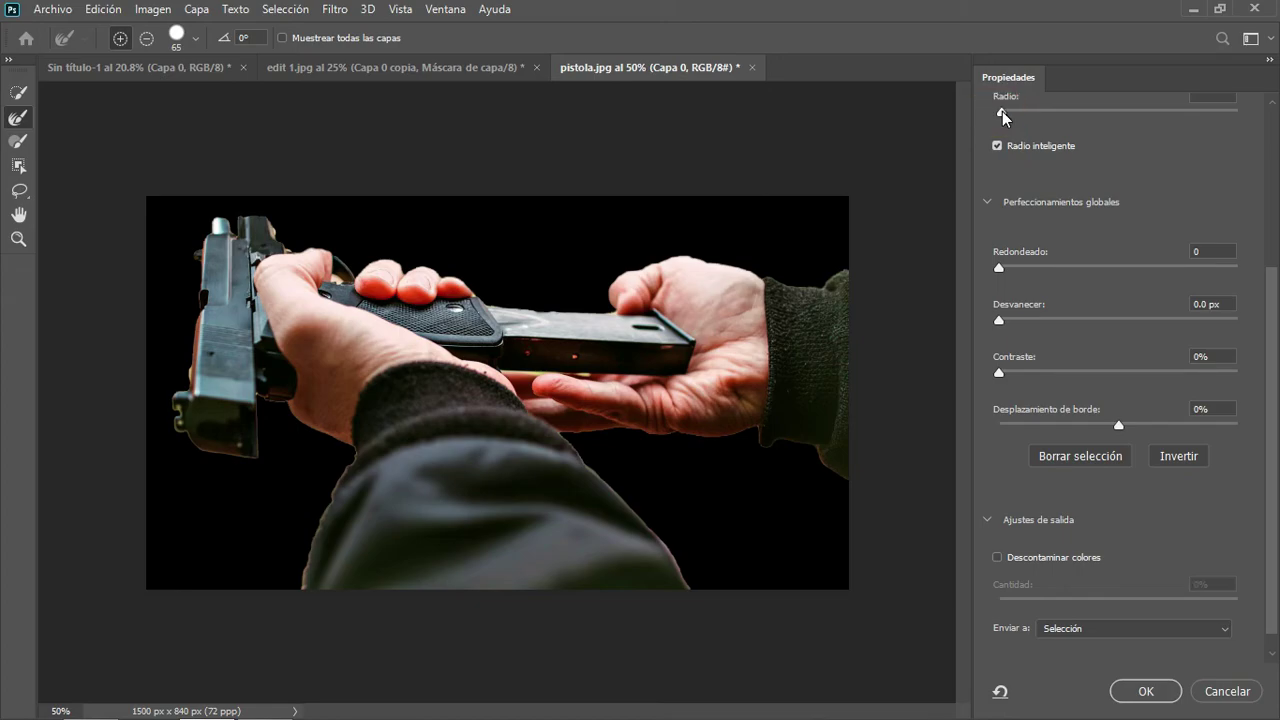
drag(1003, 117, 1011, 117)
scroll(1150, 250, up, 3)
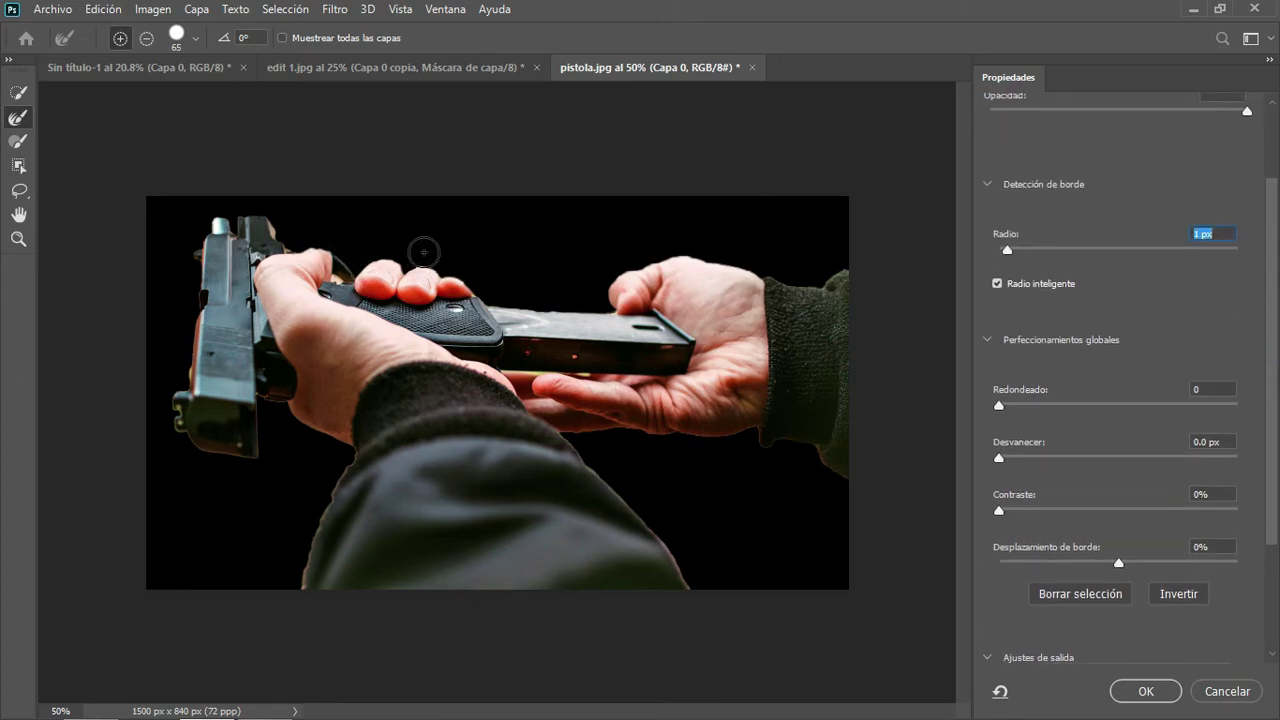
drag(424, 253, 404, 249)
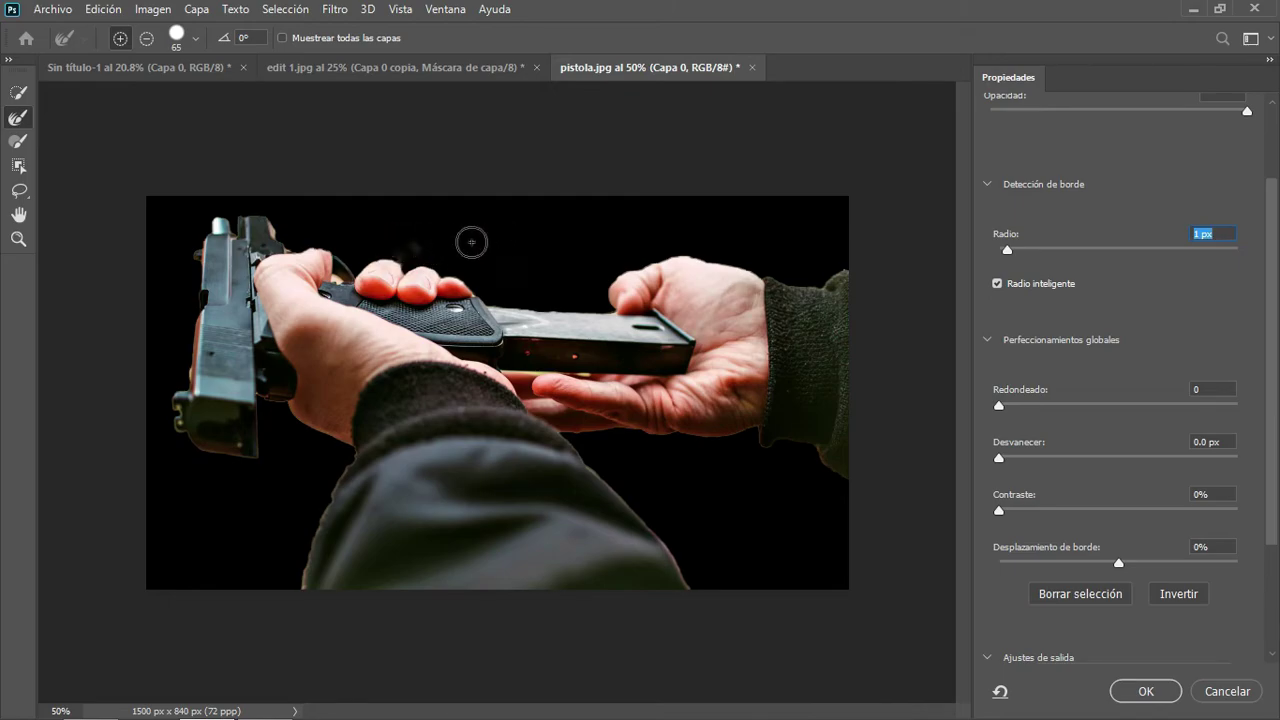
Set the brush to 12 px and refine the fingertip, right-hand top and sleeve edges.
click(195, 38)
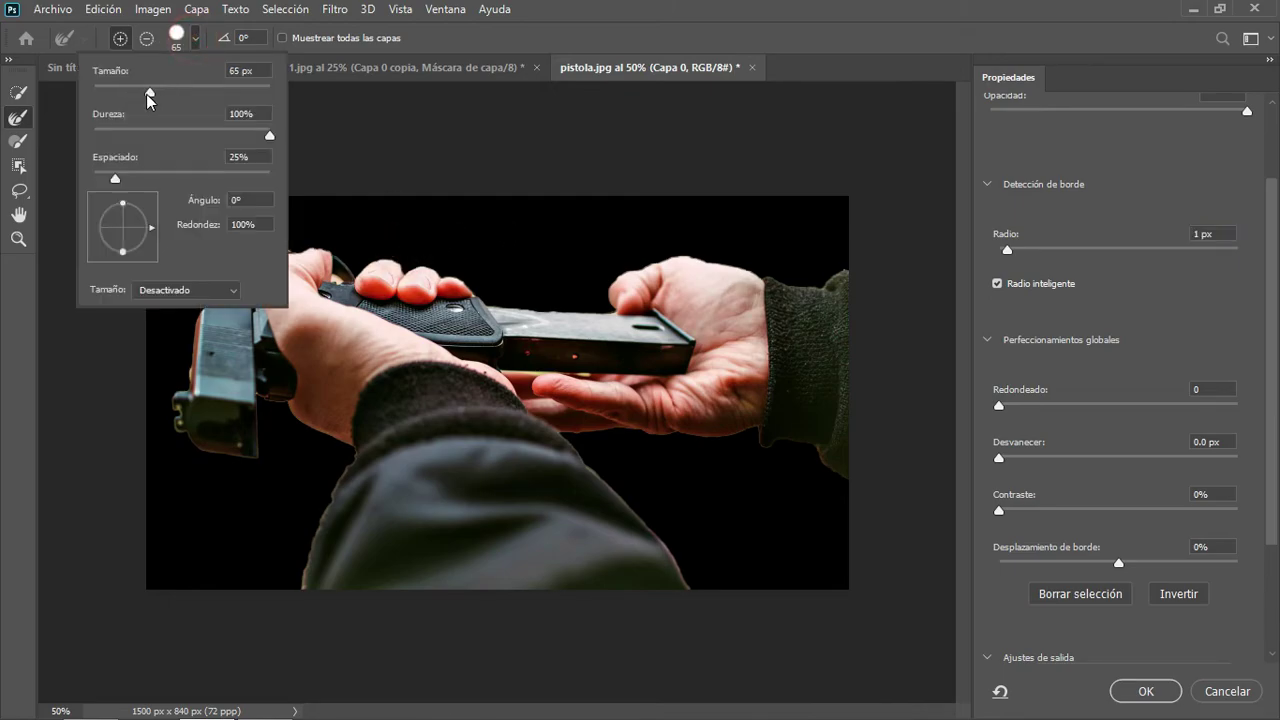
drag(150, 93, 102, 92)
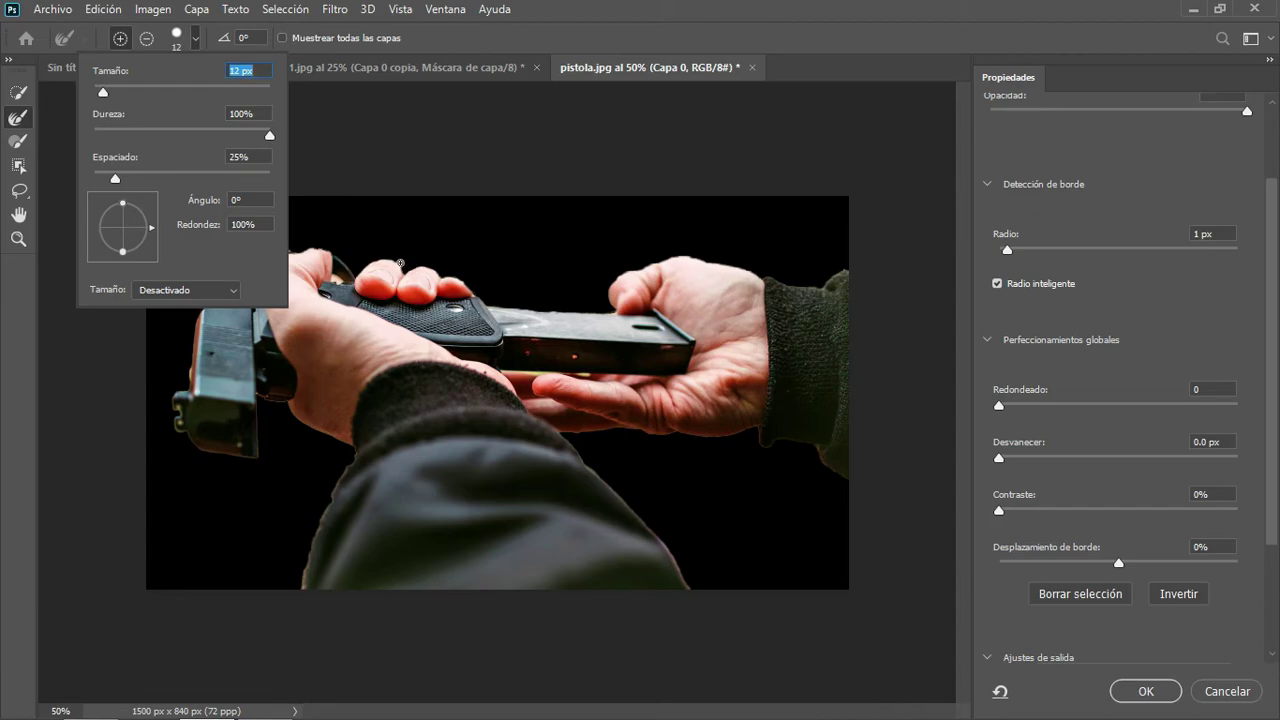
click(400, 263)
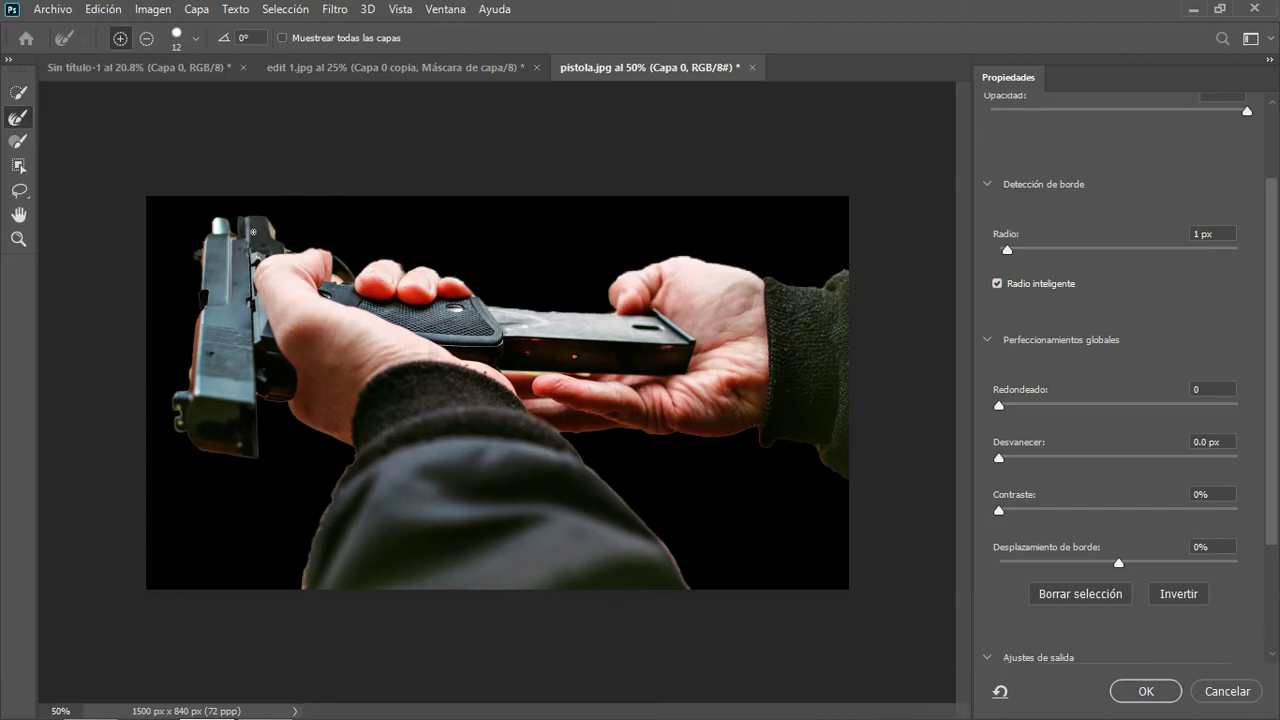
click(287, 248)
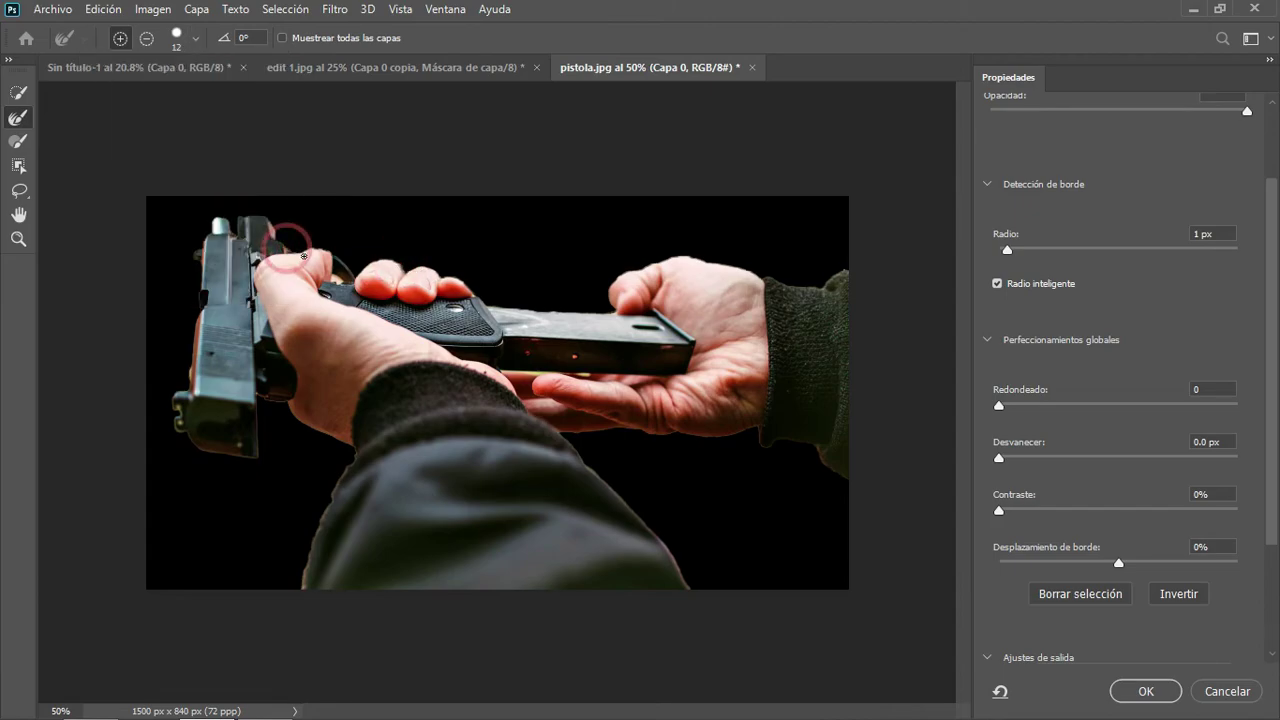
click(627, 273)
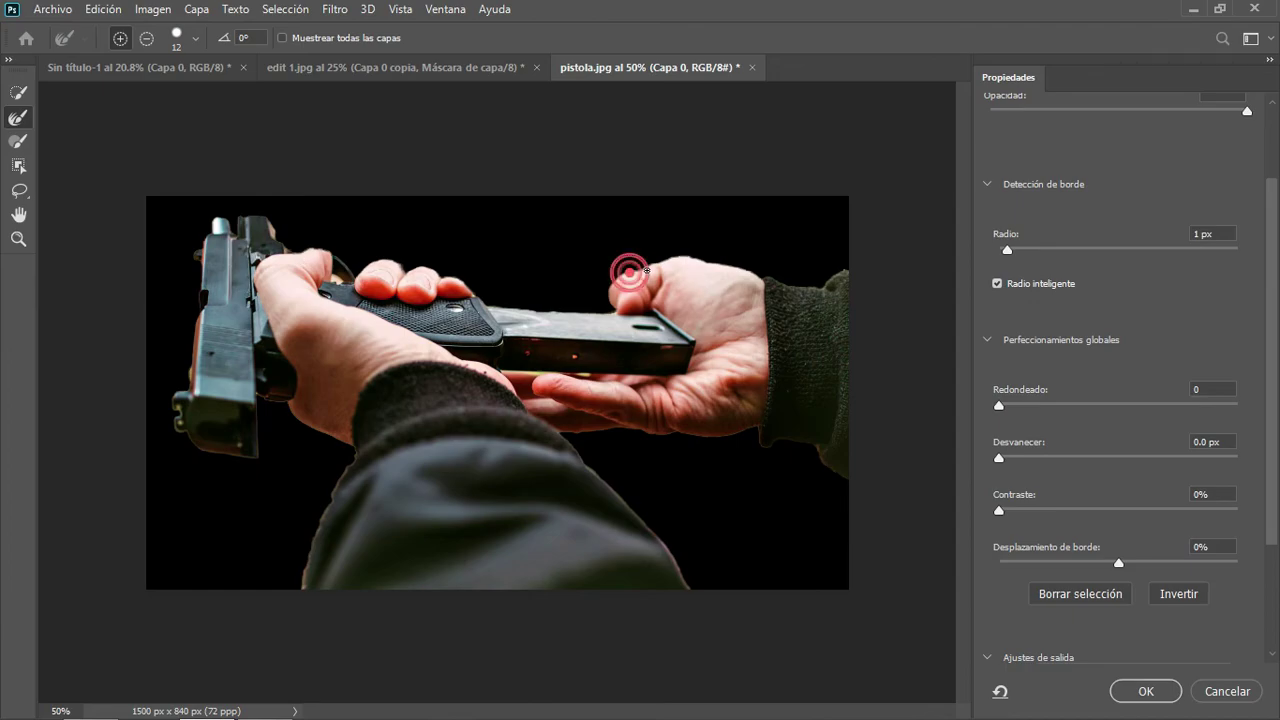
click(746, 268)
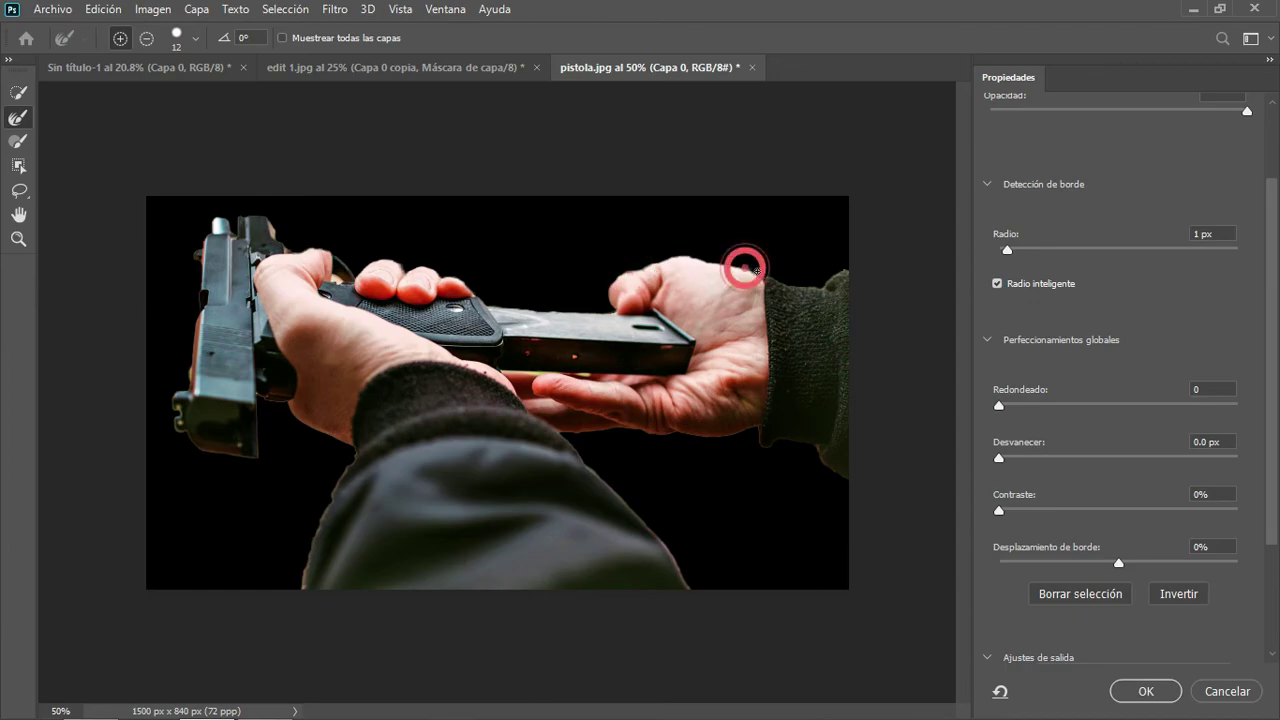
click(688, 254)
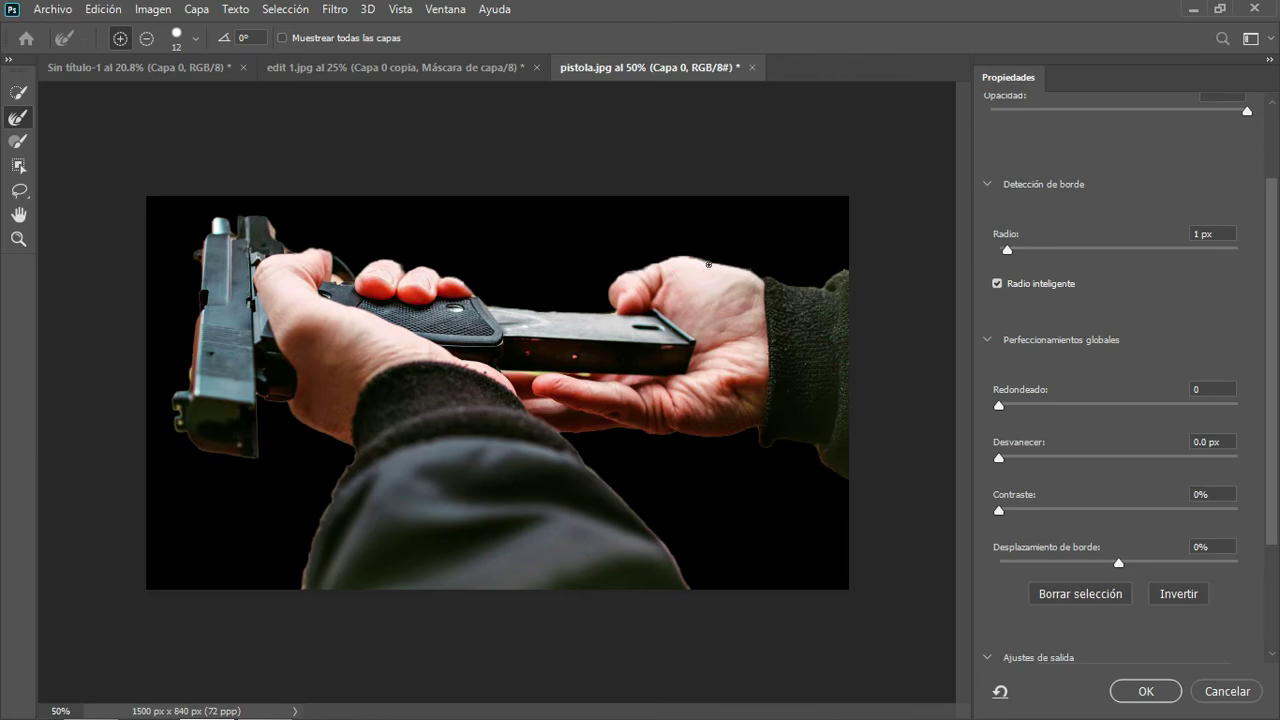
click(706, 257)
click(355, 451)
Brush repeatedly along the left hand's top edge where it meets the gun.
click(316, 249)
click(327, 252)
click(325, 251)
click(321, 249)
click(323, 251)
click(316, 252)
click(315, 248)
click(324, 249)
click(997, 406)
Set Smooth to 52, Feather to 1.1 px and Shift Edge to -12%.
mouse_move(998, 405)
mouse_down()
mouse_move(1081, 410)
mouse_move(948, 412)
mouse_move(1124, 418)
mouse_up()
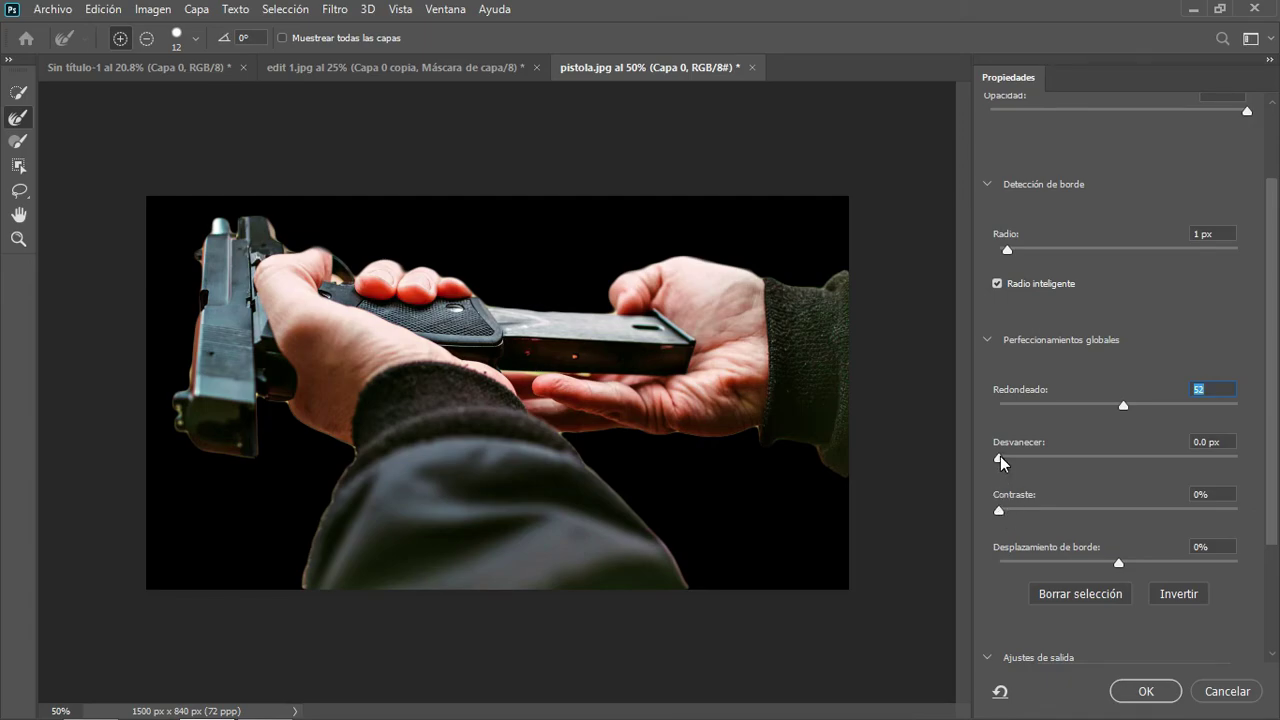
drag(998, 458, 1006, 458)
drag(1118, 563, 1104, 563)
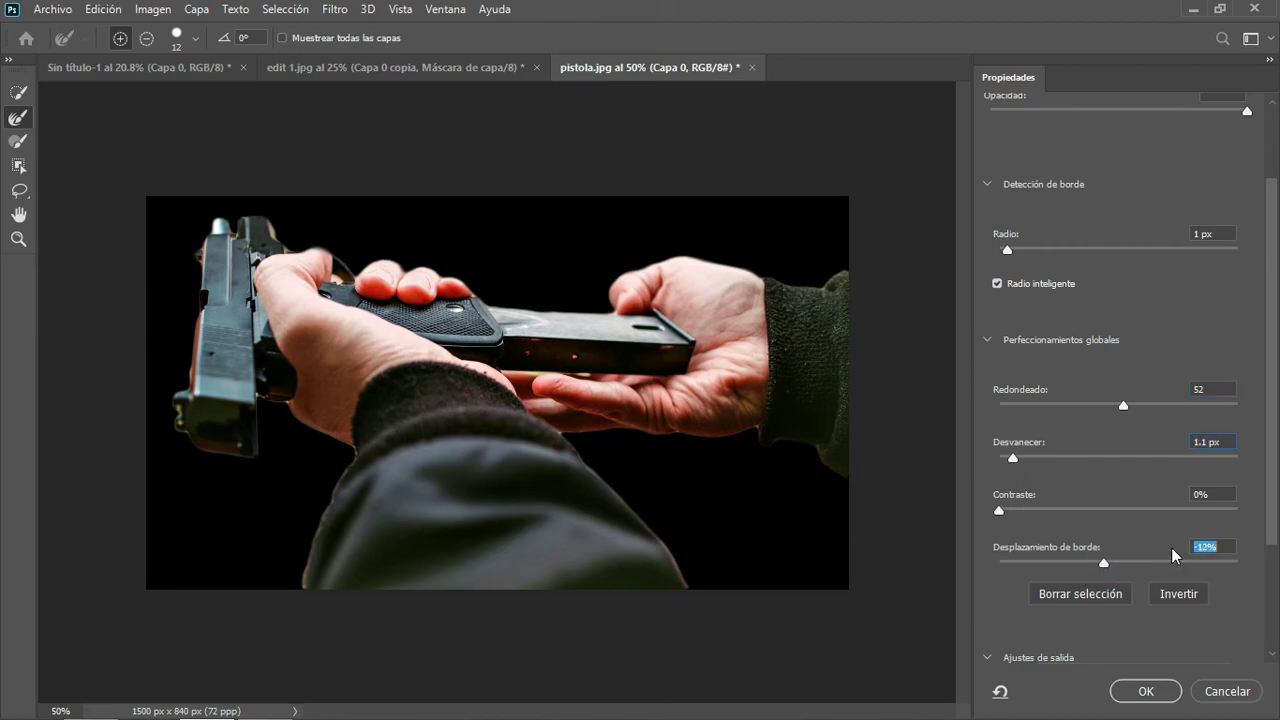
scroll(1102, 575, down, 3)
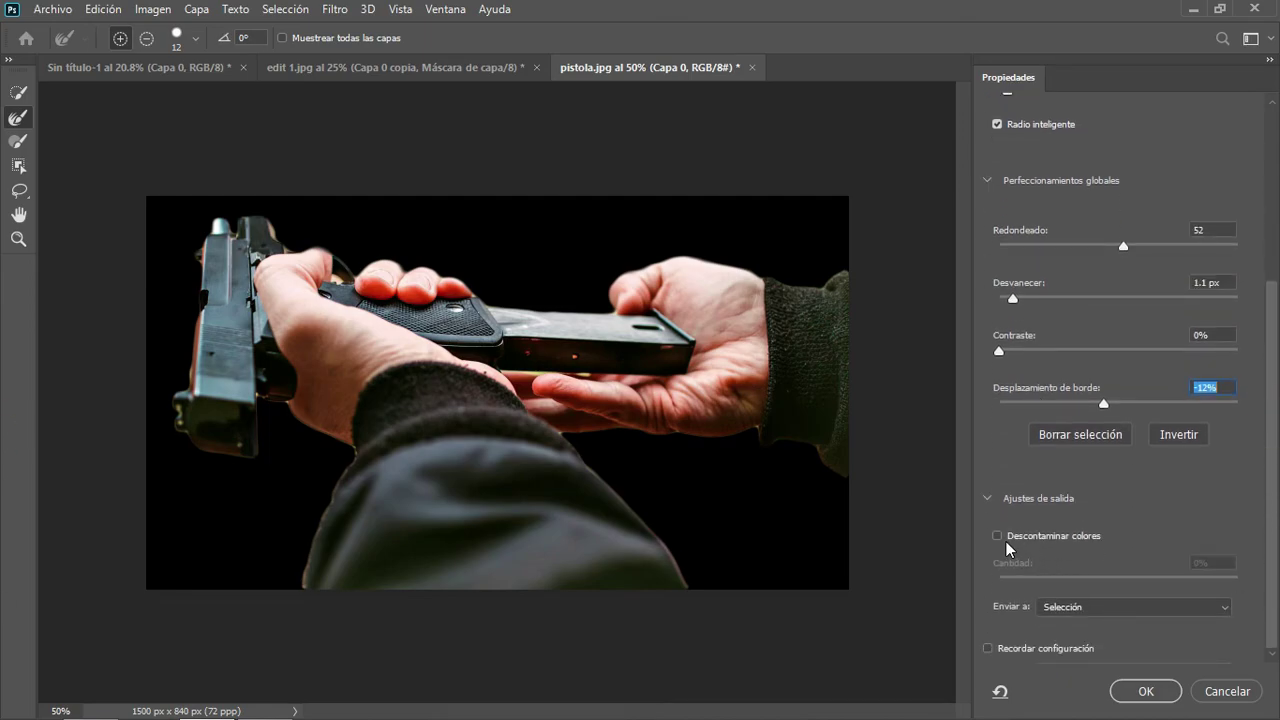
Try Decontaminate Colors, turn it back off, and apply the refinement.
click(997, 537)
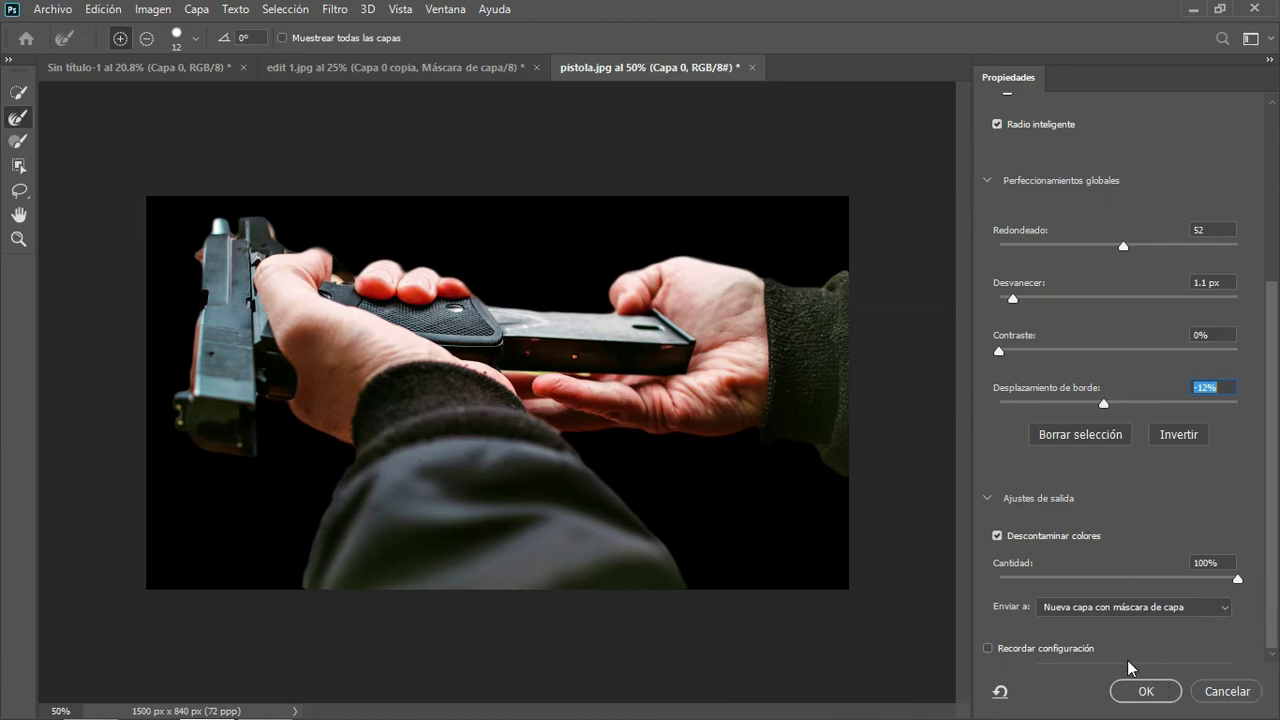
click(994, 535)
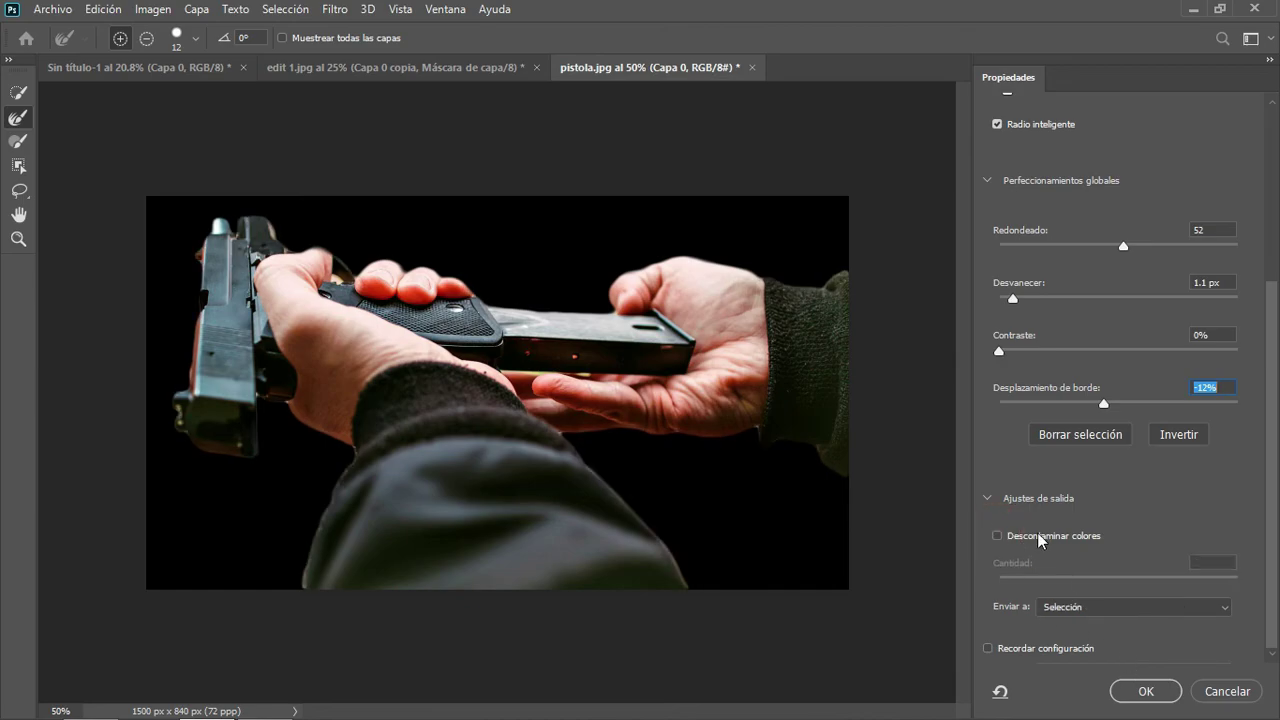
click(1145, 691)
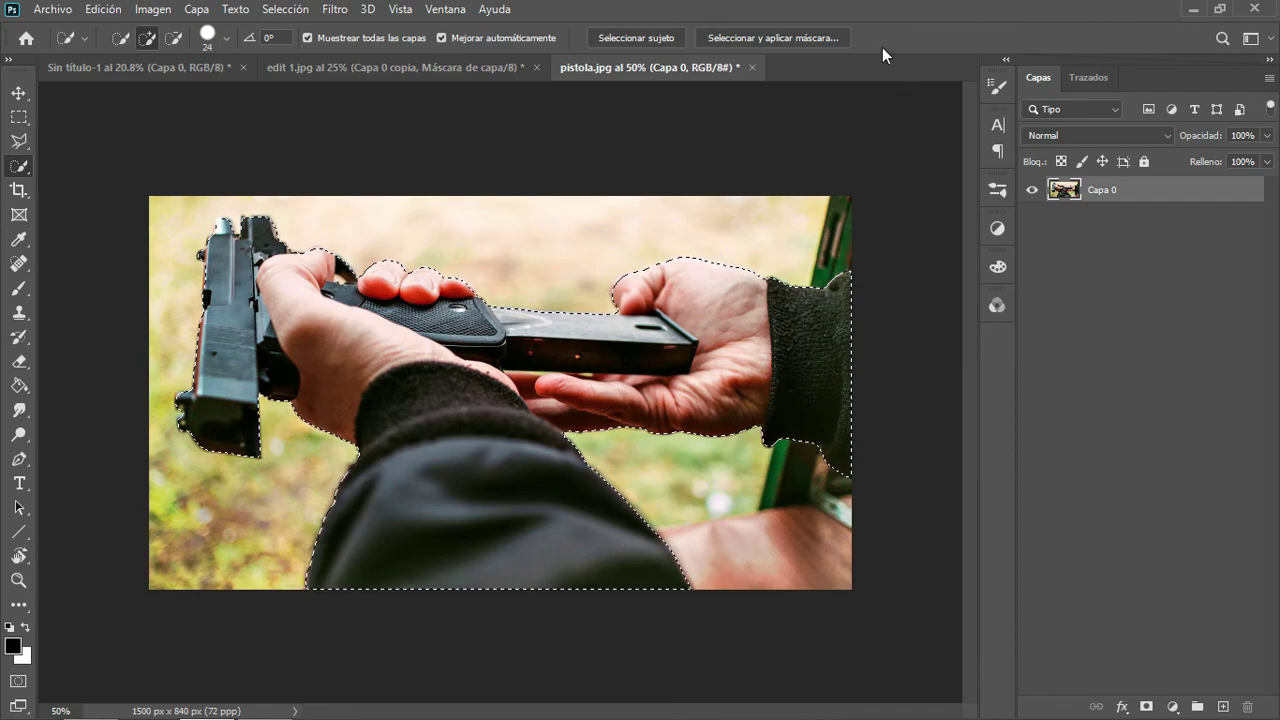
Reopen Select and Mask, enable Decontaminate Colors, and output a New Layer with Layer Mask.
click(807, 37)
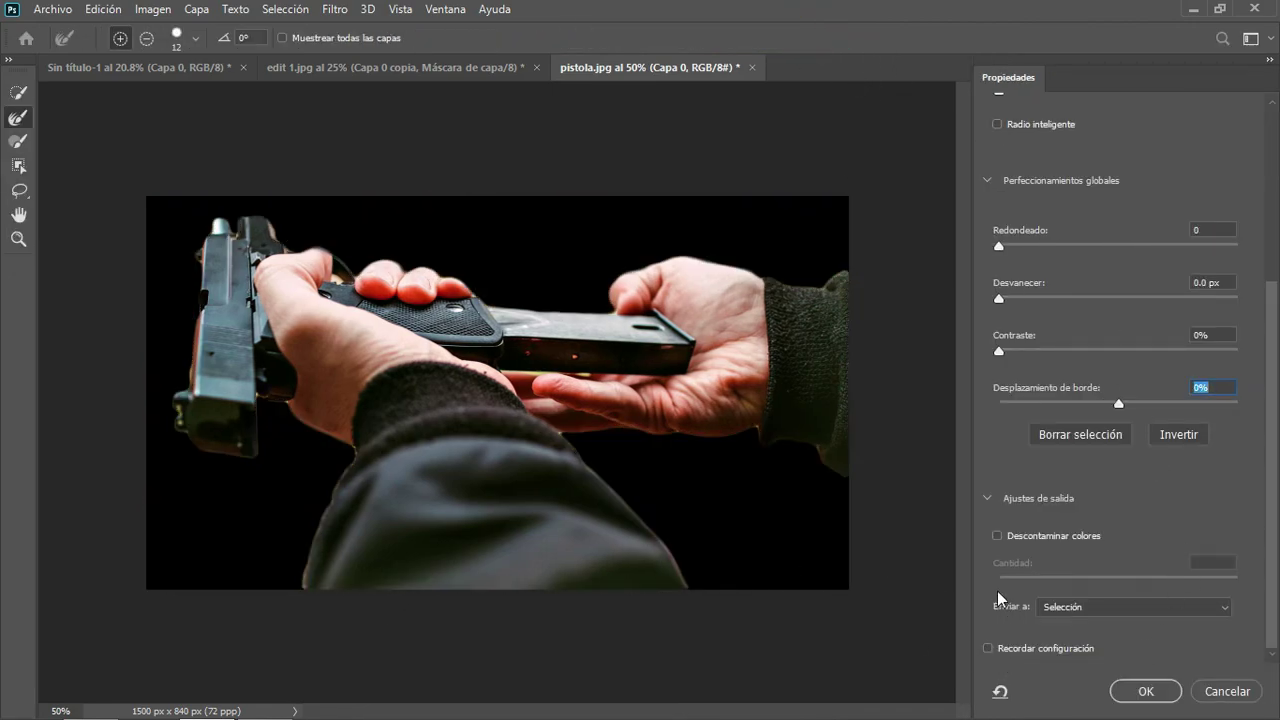
click(997, 535)
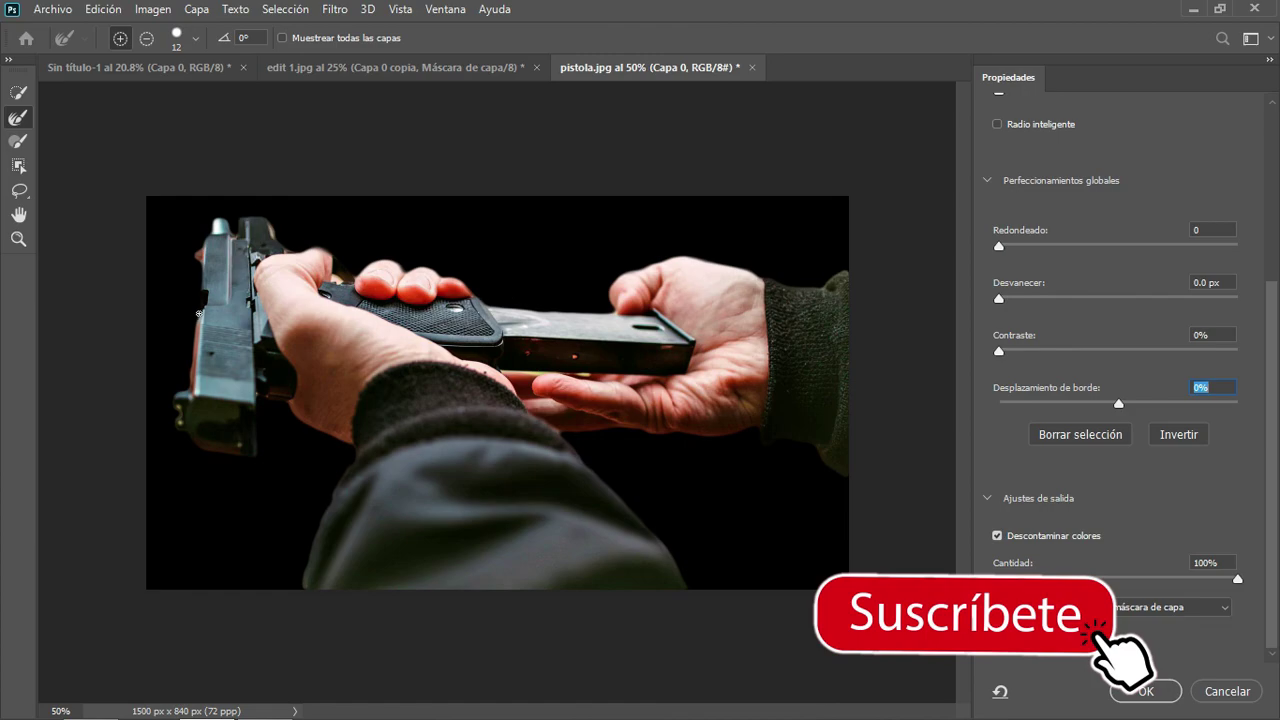
click(1140, 690)
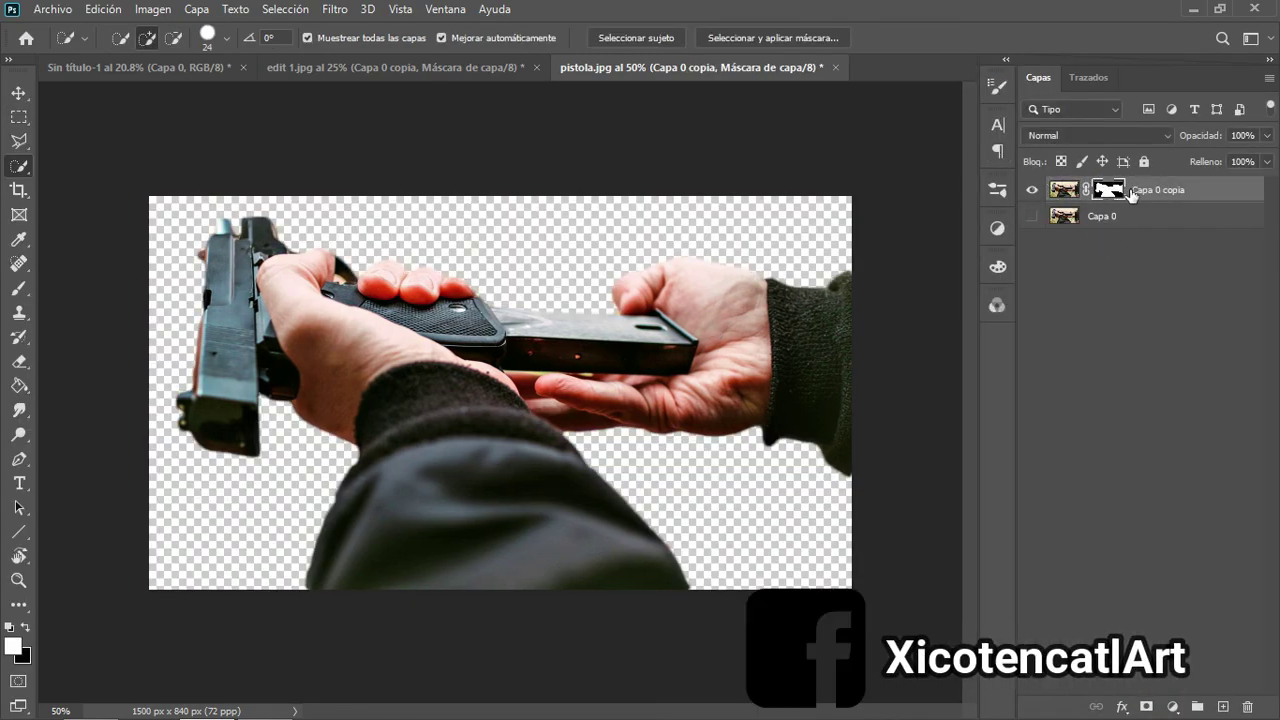
key(z)
alt+click(423, 354)
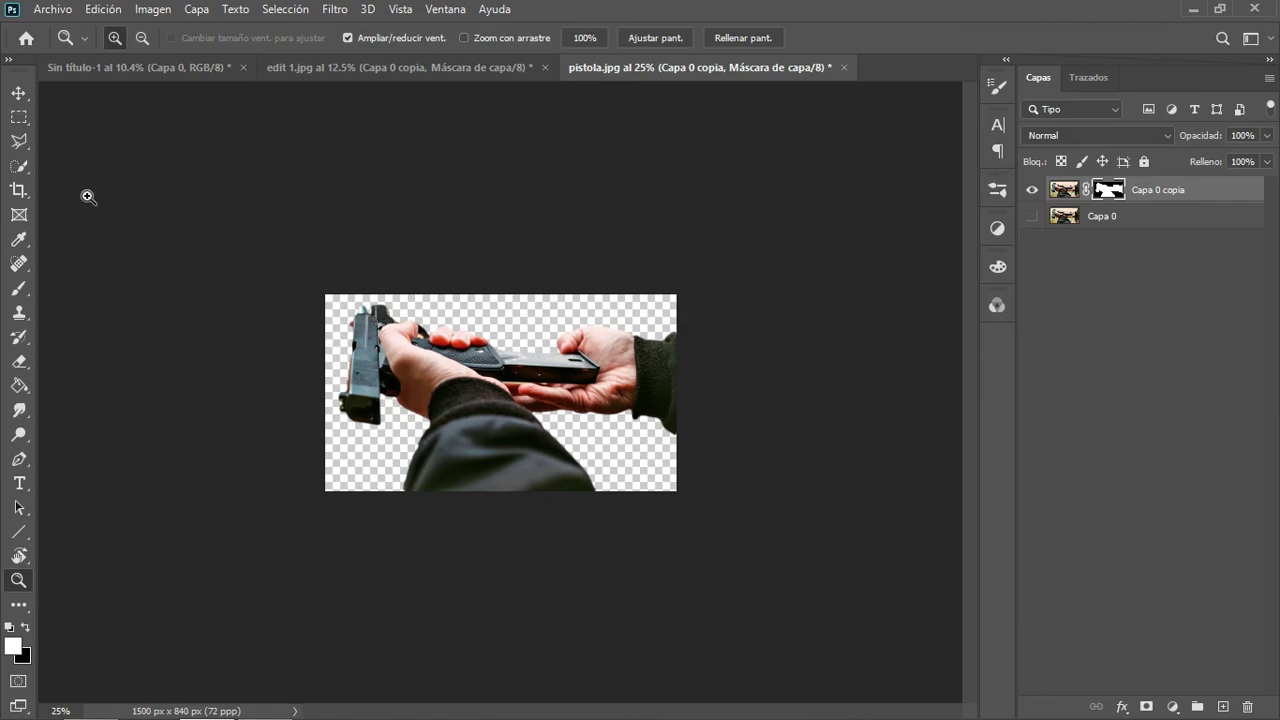
click(22, 168)
right_click(22, 168)
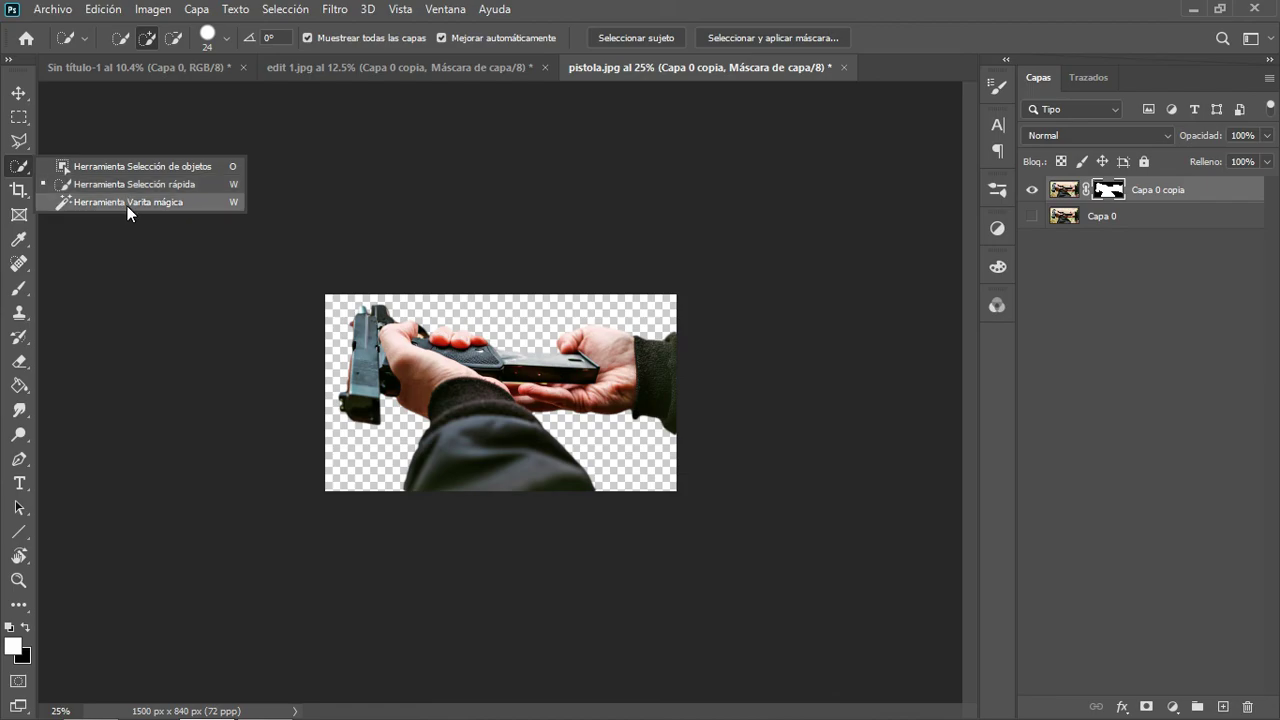
click(530, 329)
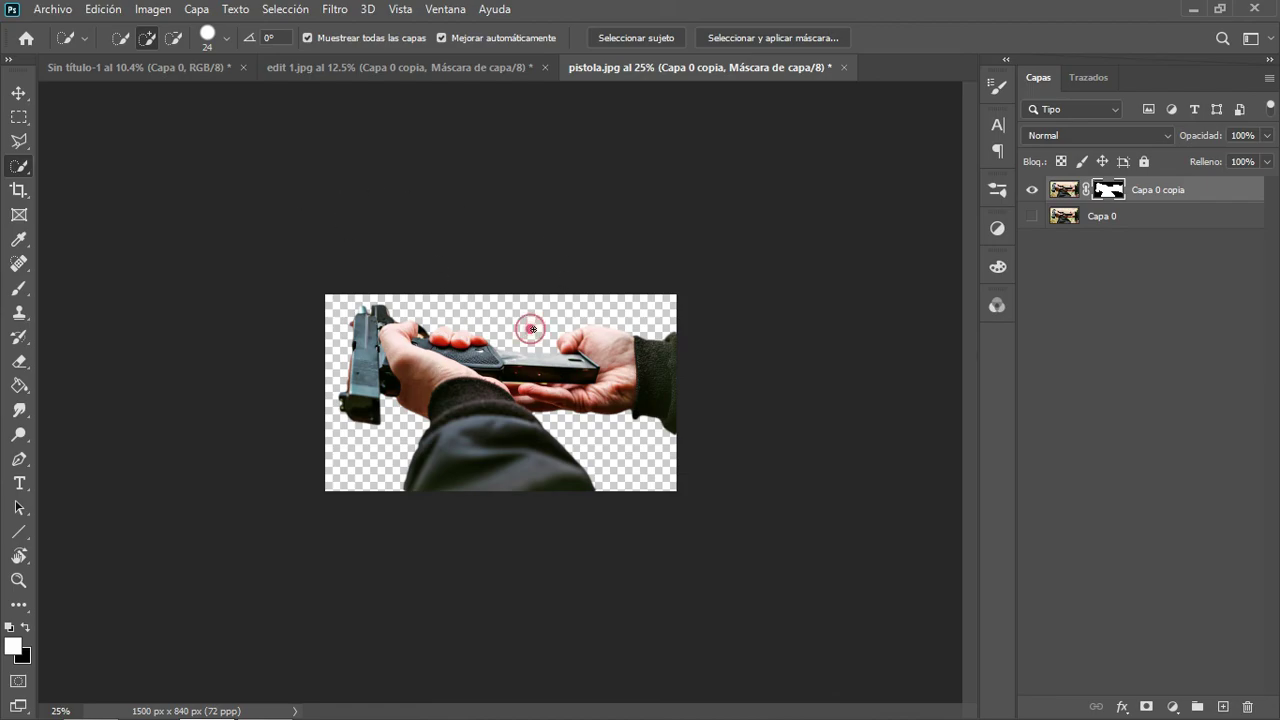